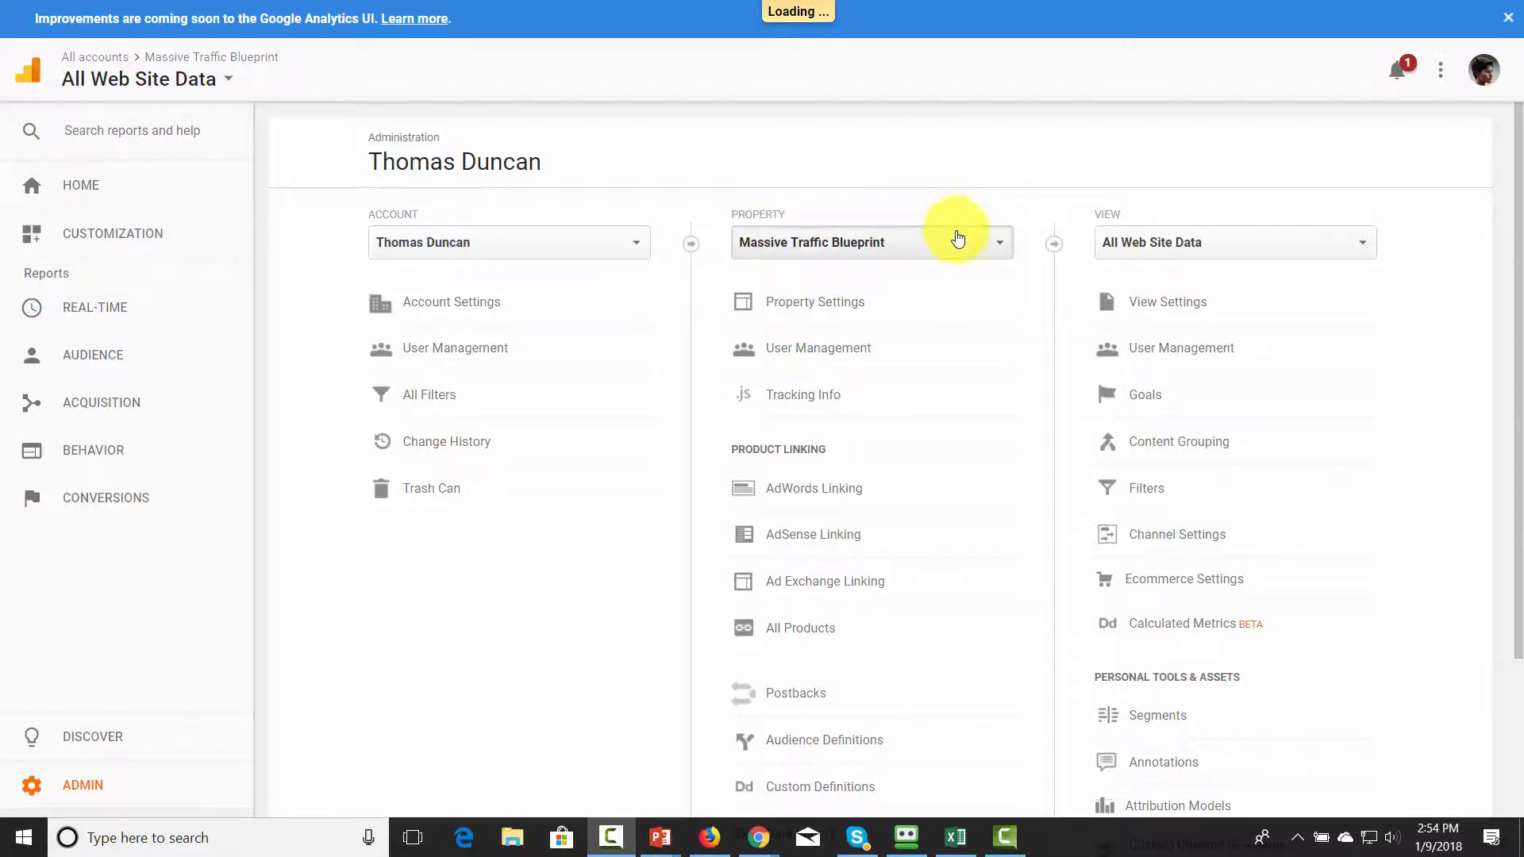
- Start a new property that tracks a website and name it Google Analytics Video Training
{"action": "left_click", "coordinate": [988, 248]}
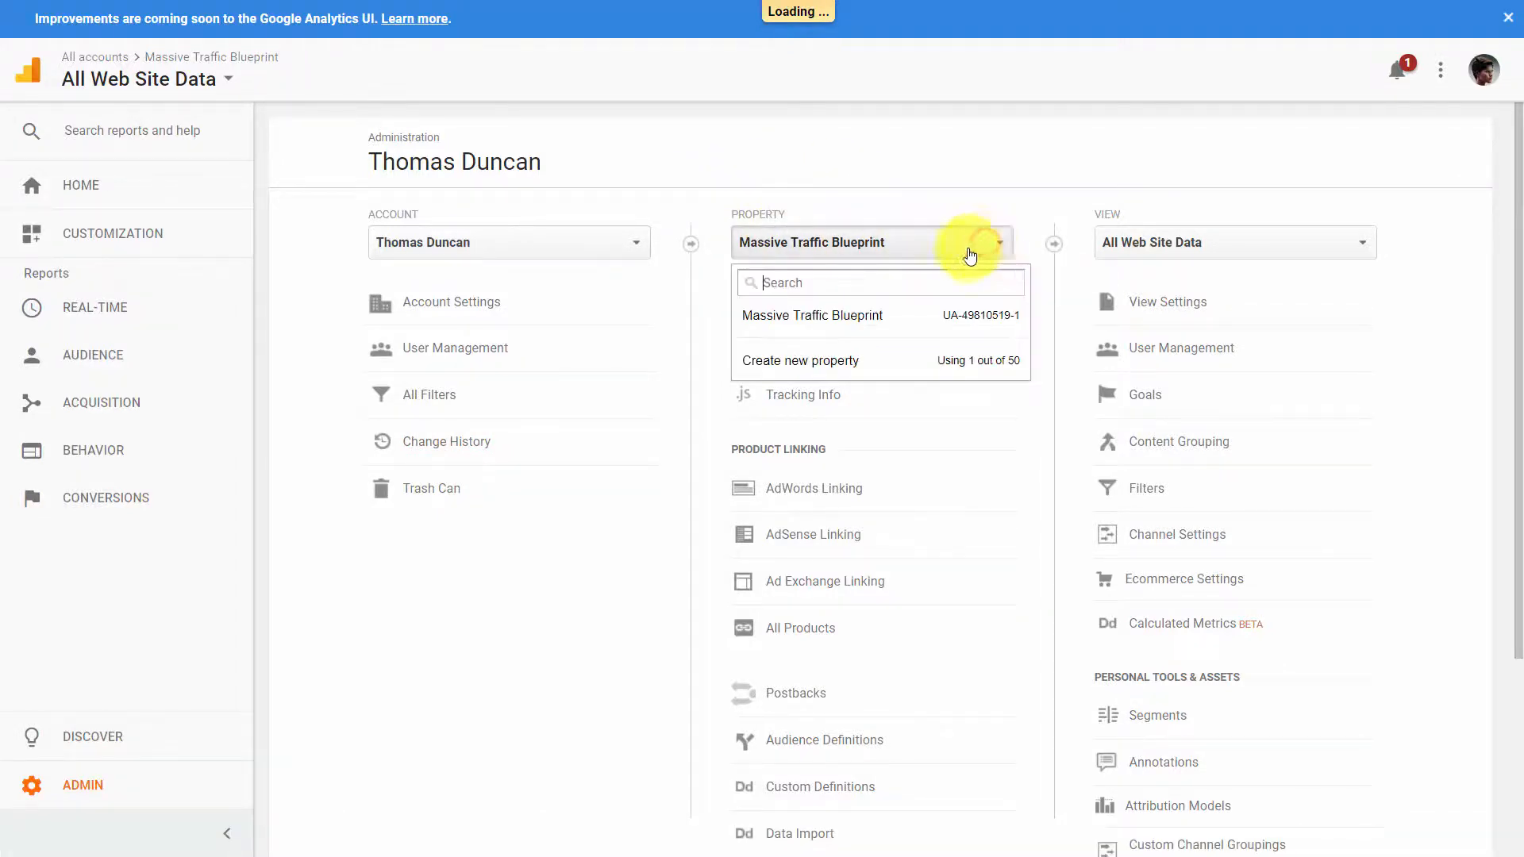
{"action": "left_click", "coordinate": [822, 364]}
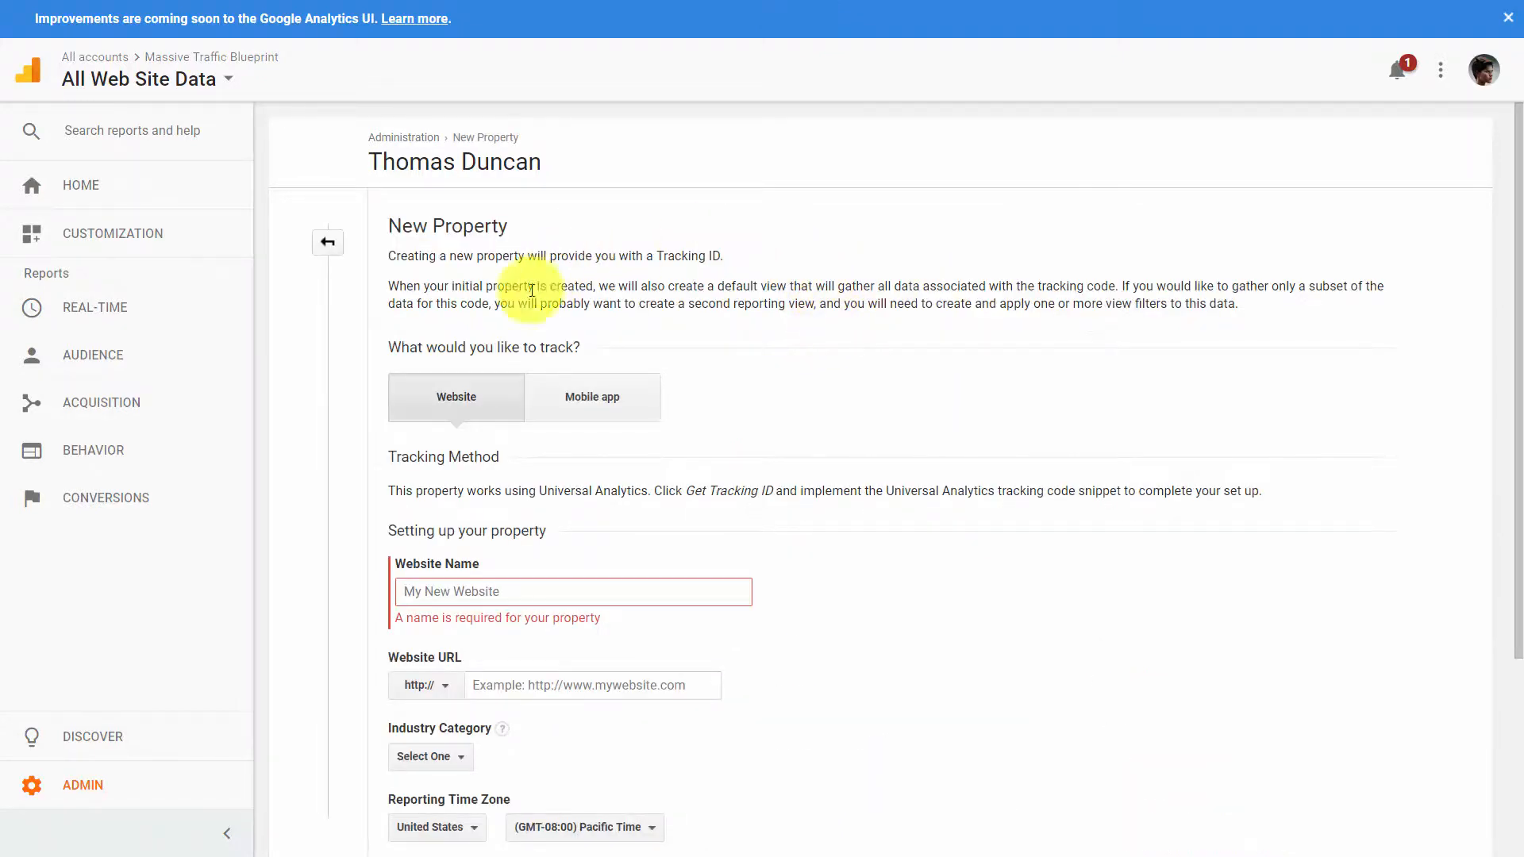
{"action": "left_click", "coordinate": [457, 400]}
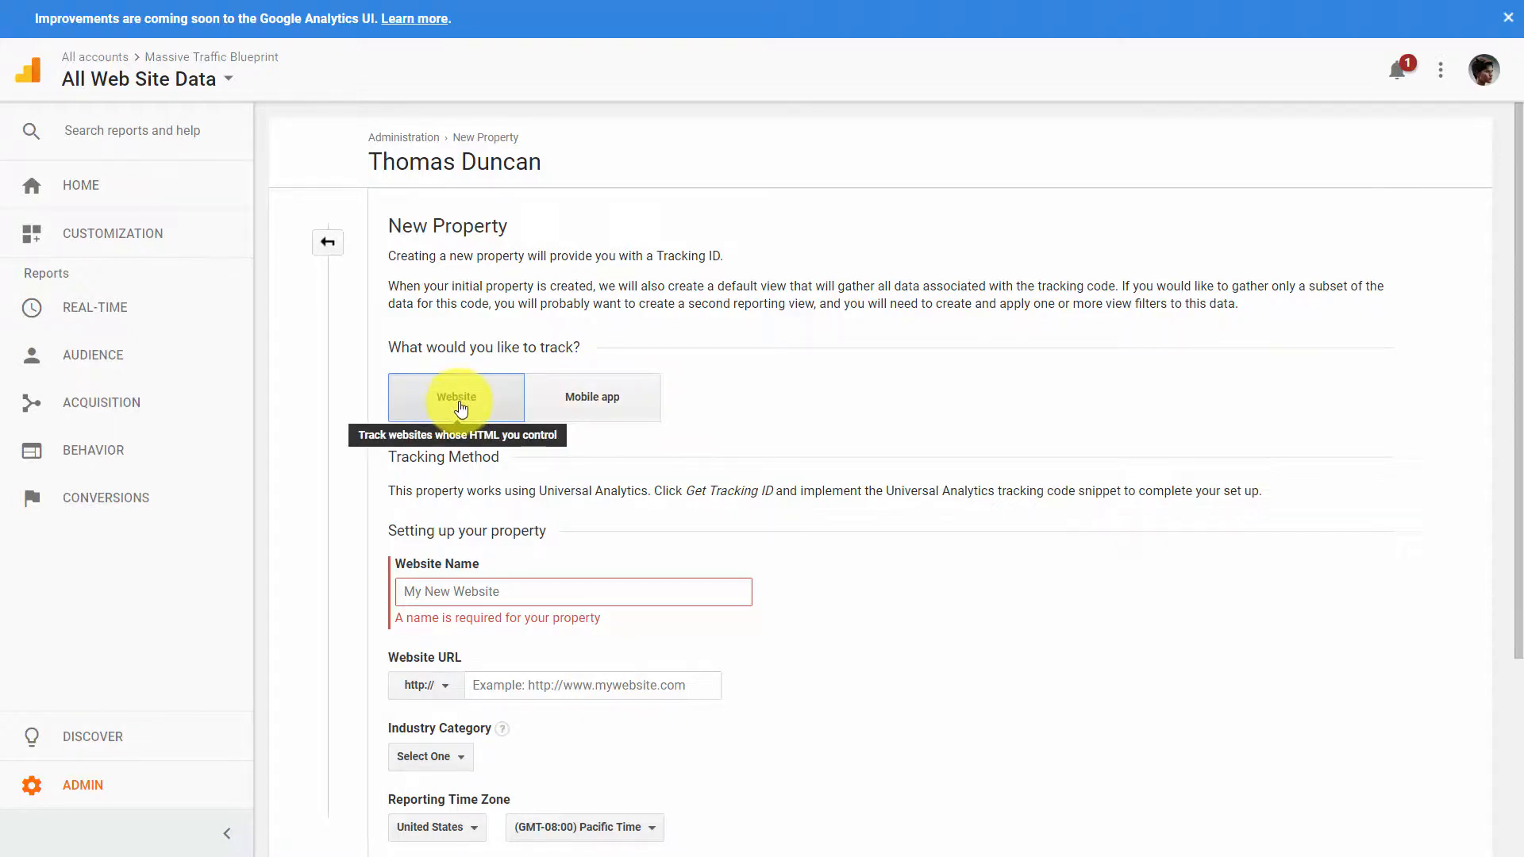
{"action": "left_click", "coordinate": [436, 592]}
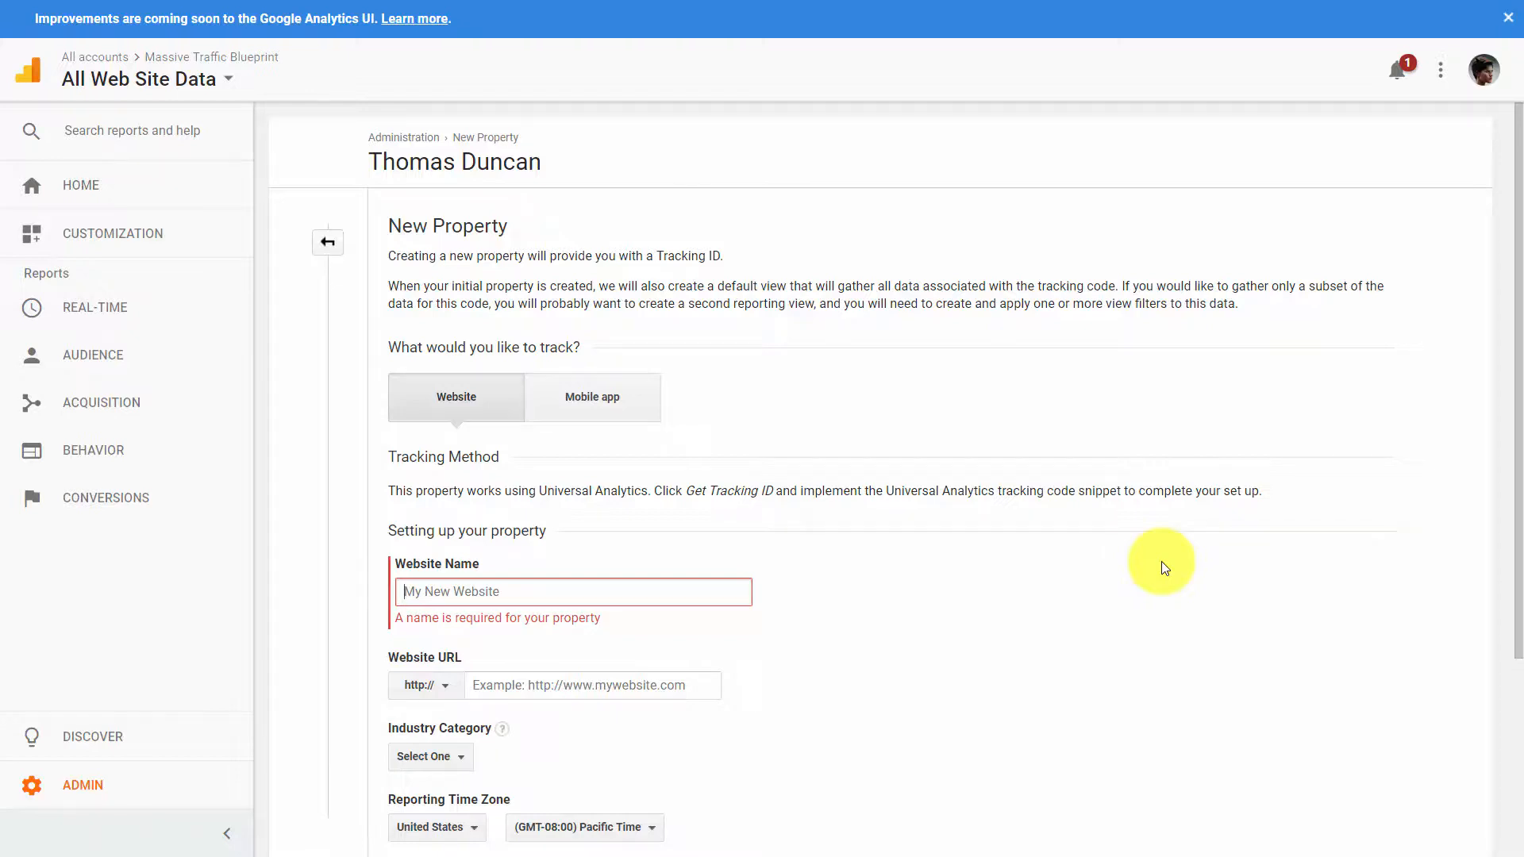
{"action": "type", "text": "Google Analytics Video Training"}
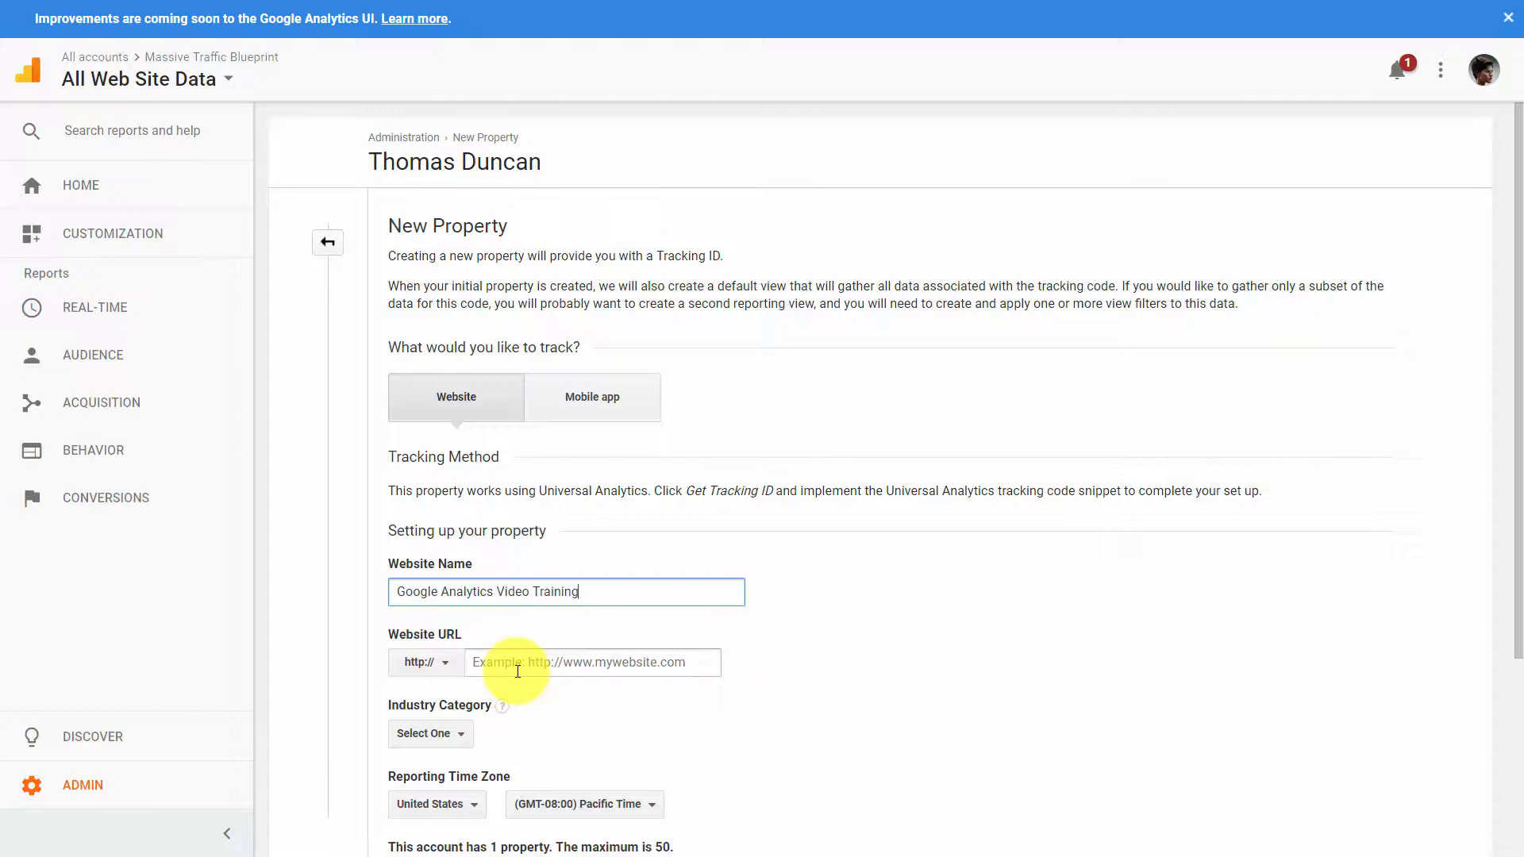
- Set the website URL to haon.biz/cfwop and the industry category to Business and Industrial Markets
{"action": "key", "text": "super"}
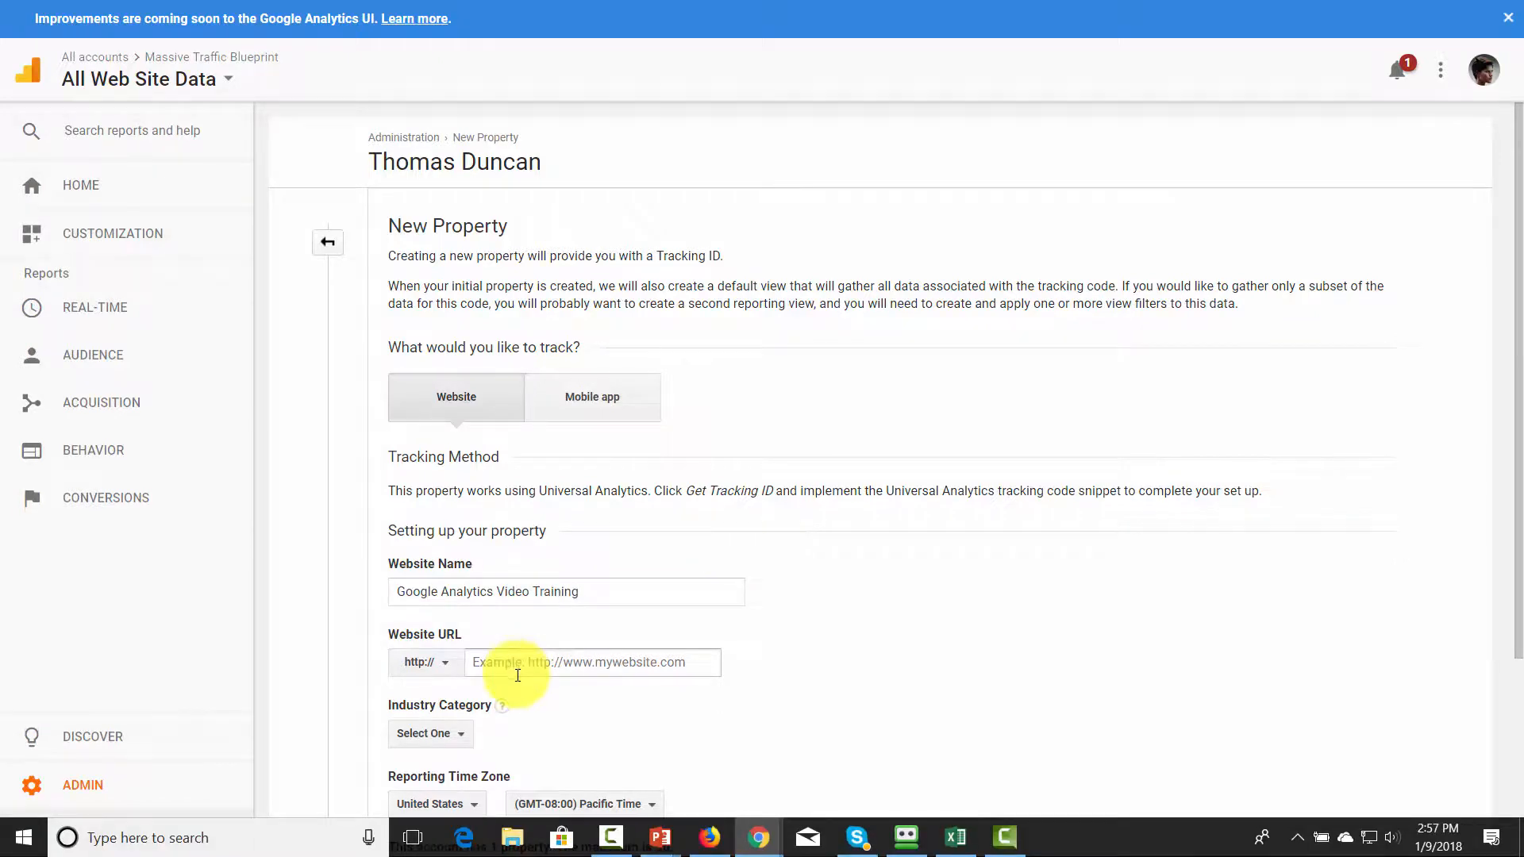
{"action": "left_click", "coordinate": [497, 663]}
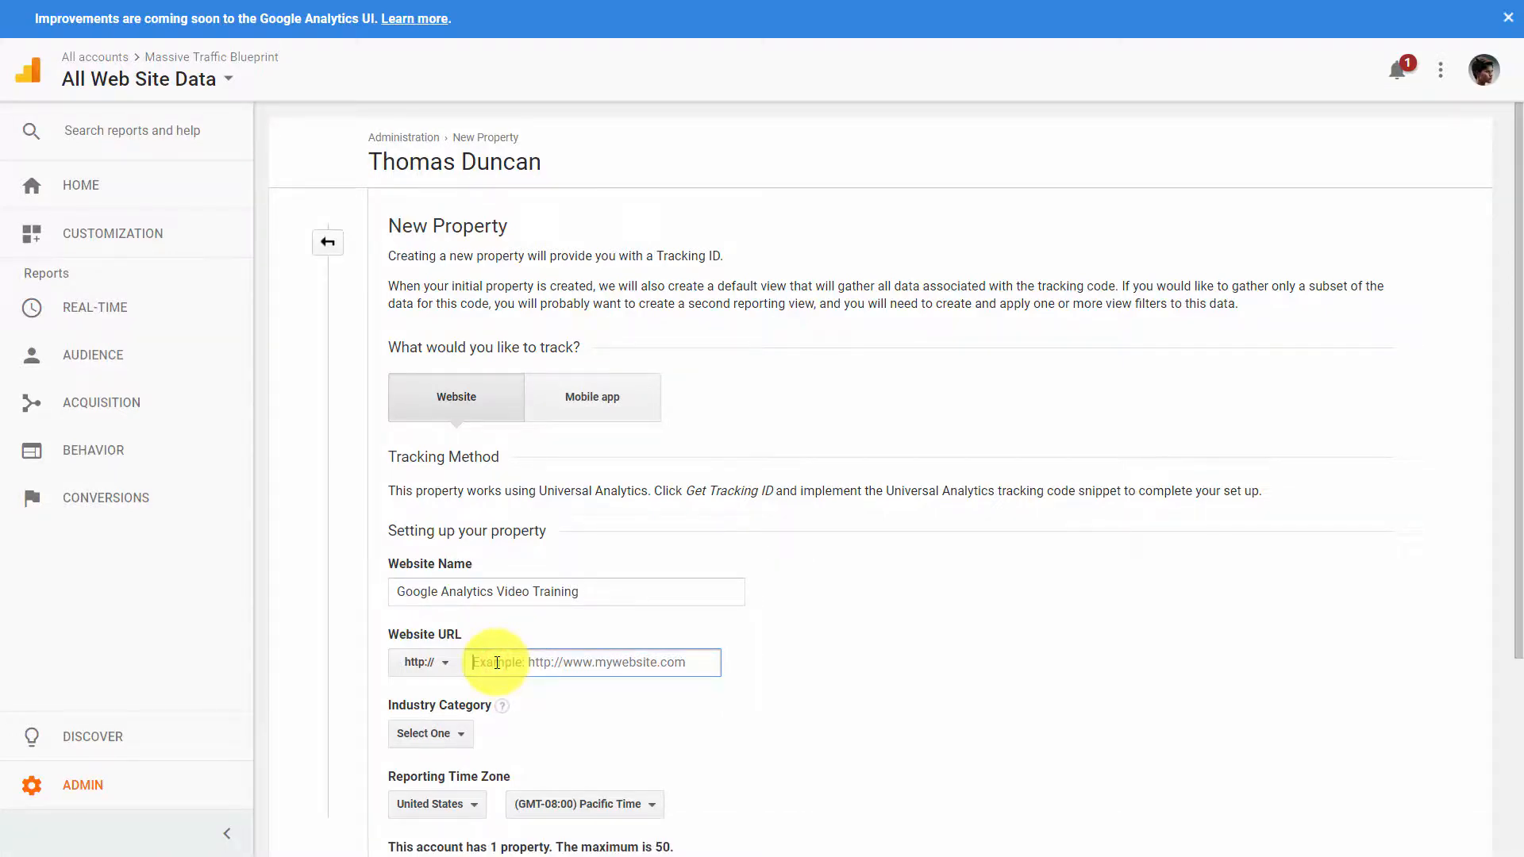
{"action": "type", "text": "haon.biz/cfwop"}
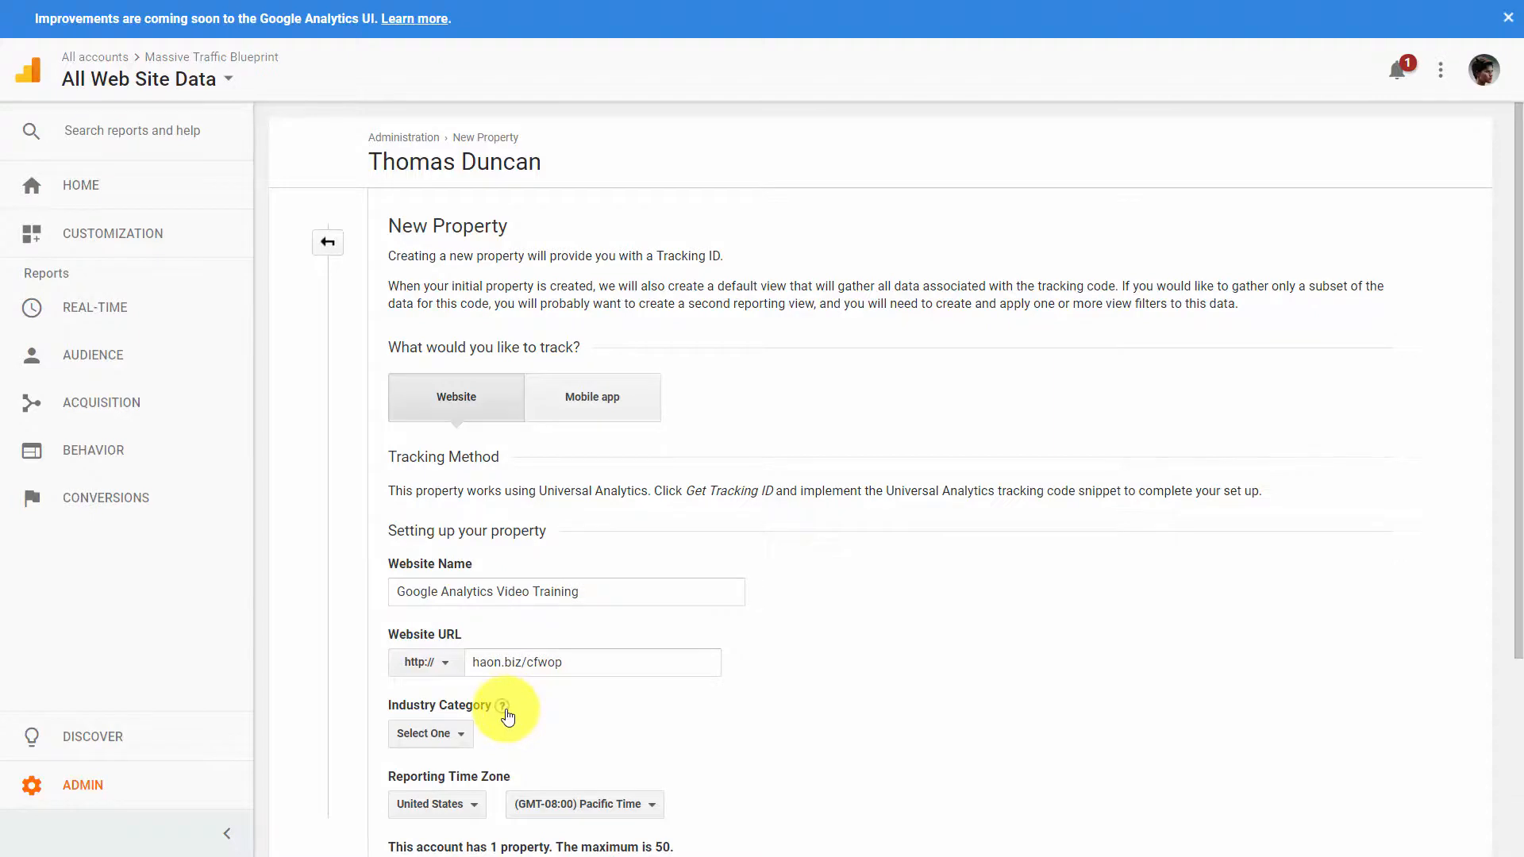
{"action": "scroll", "coordinate": [508, 716], "scroll_direction": "down", "scroll_amount": 1}
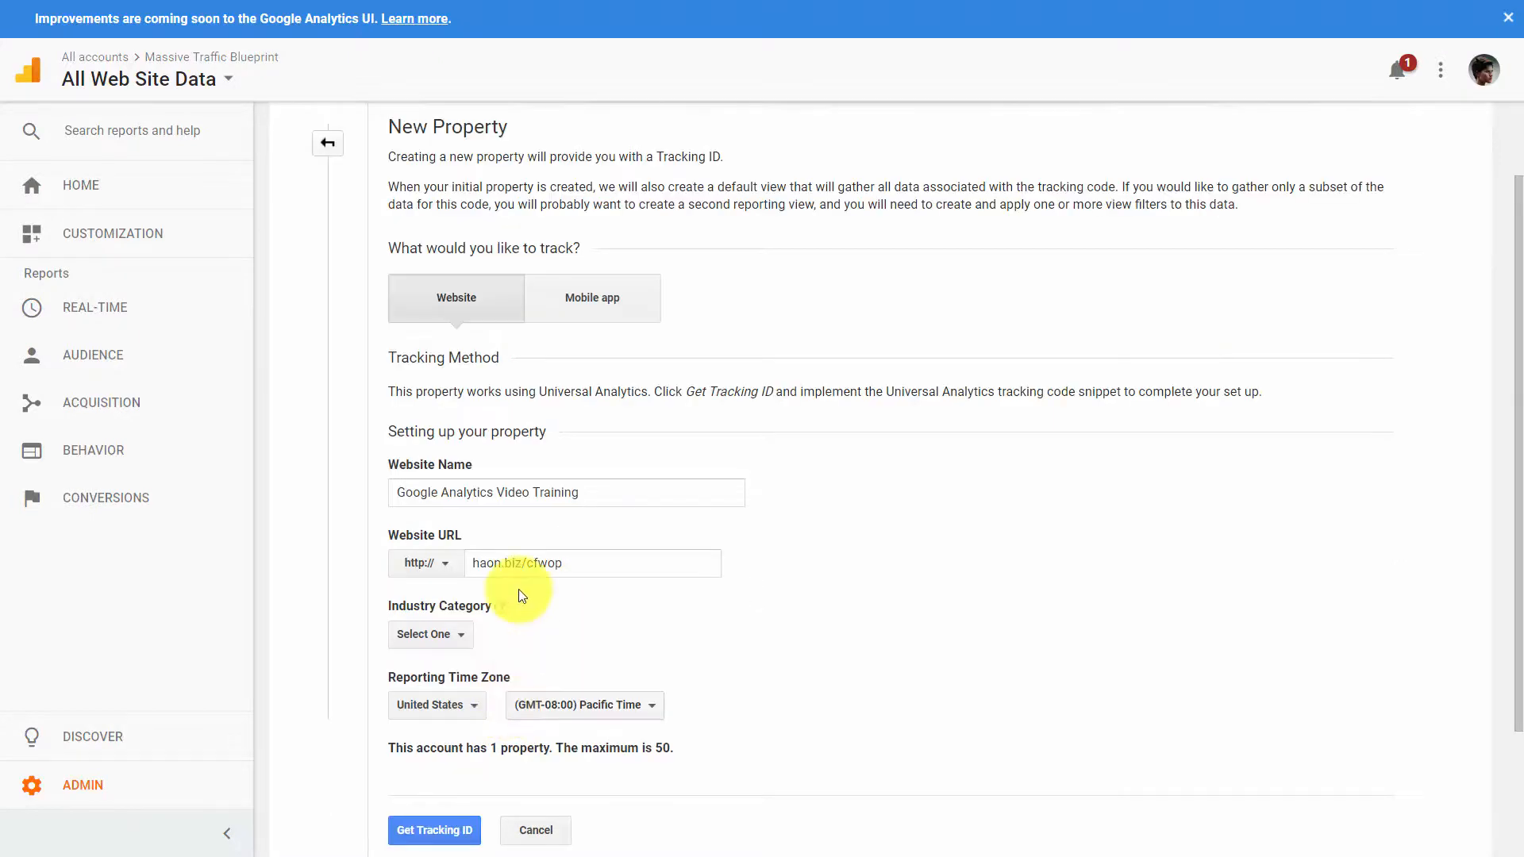
{"action": "left_click", "coordinate": [464, 640]}
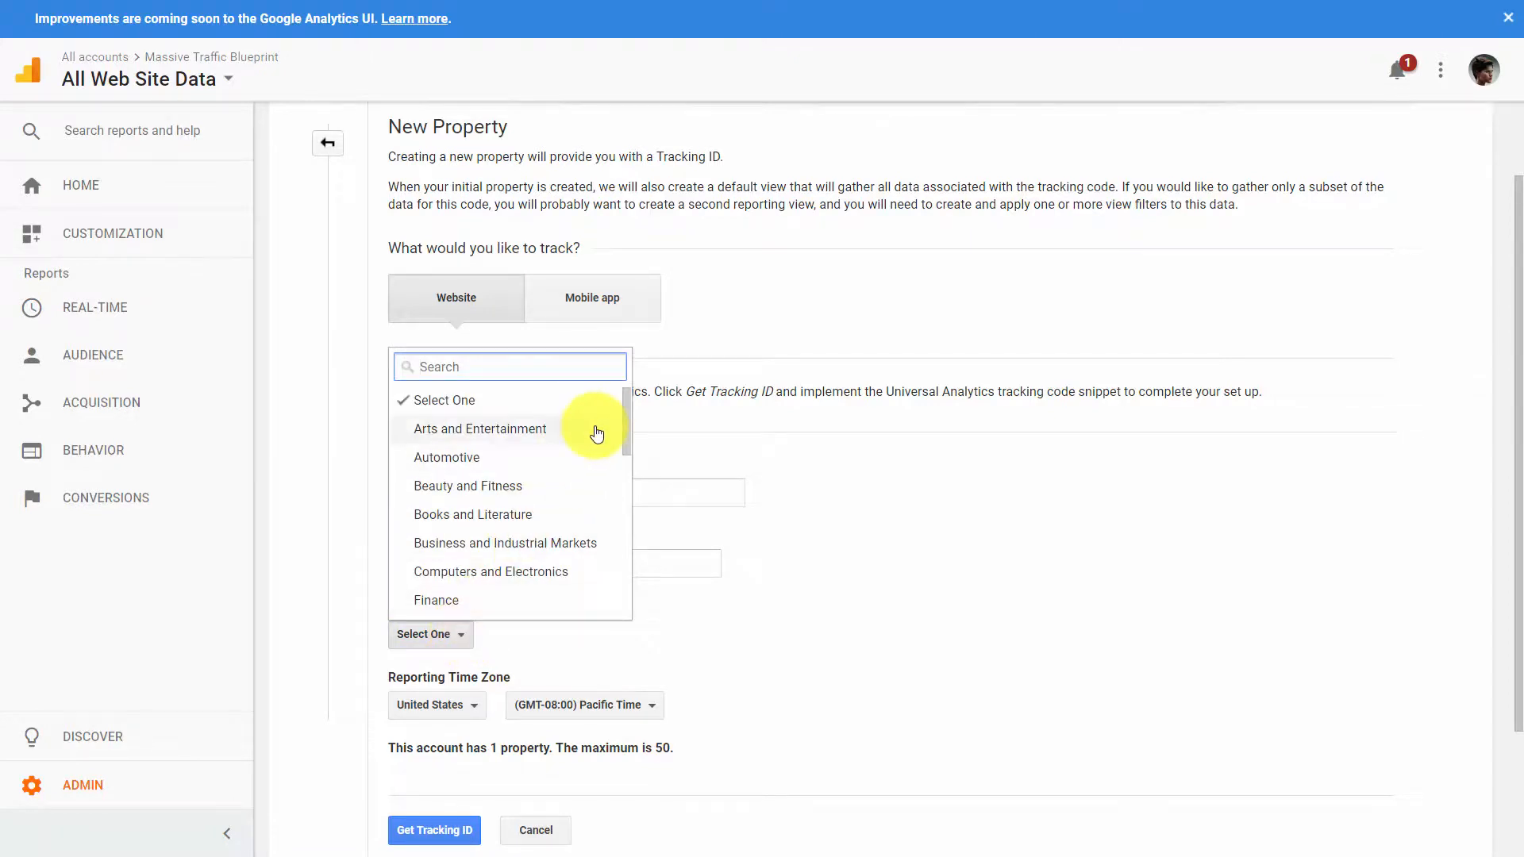
{"action": "scroll", "coordinate": [617, 420], "scroll_direction": "down", "scroll_amount": 3}
{"action": "scroll", "coordinate": [613, 444], "scroll_direction": "up", "scroll_amount": 2}
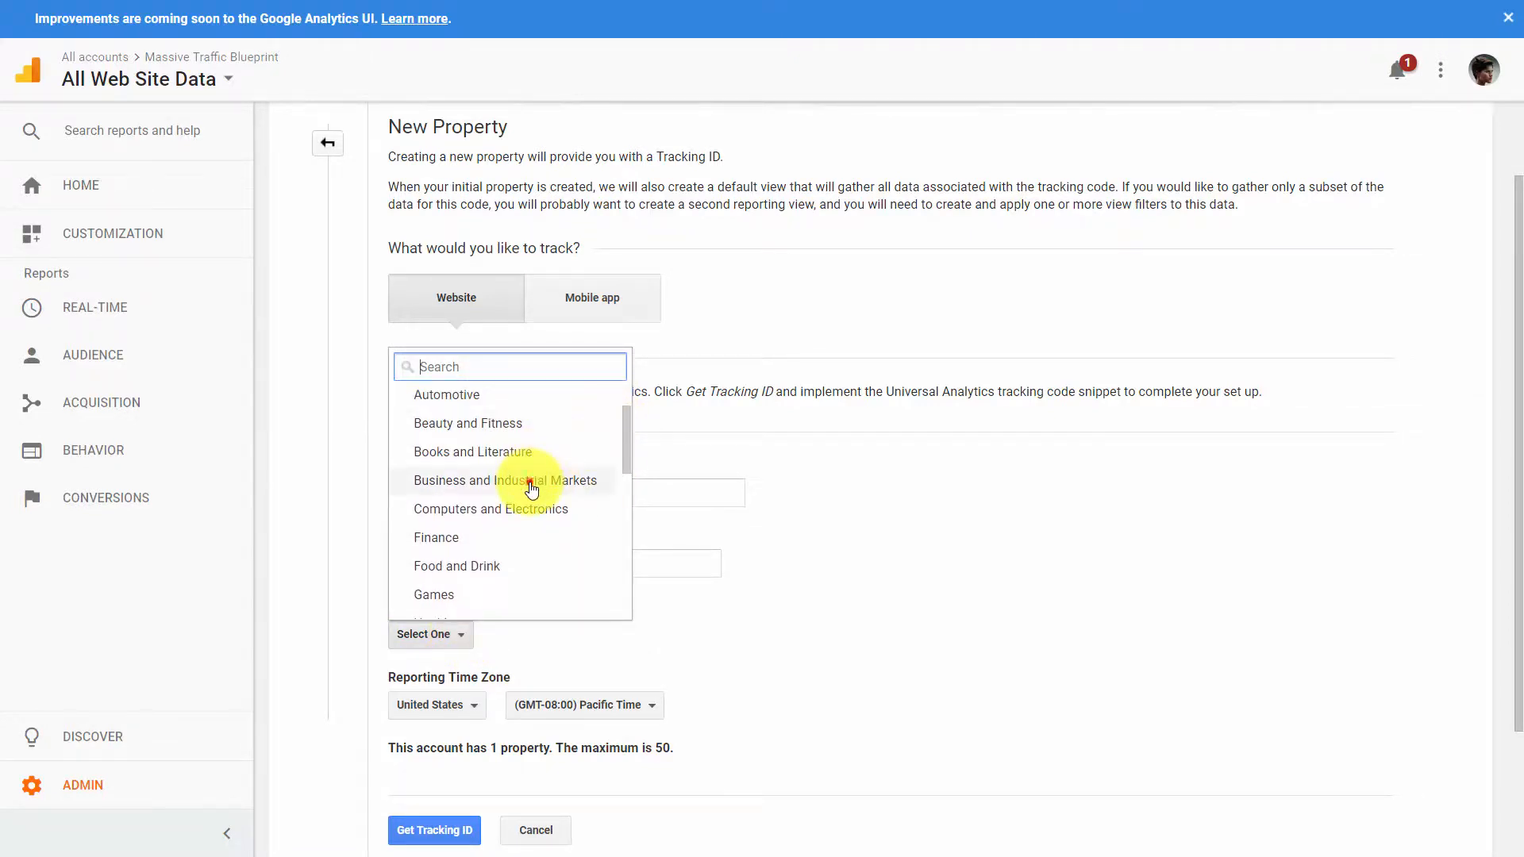
{"action": "left_click", "coordinate": [531, 490]}
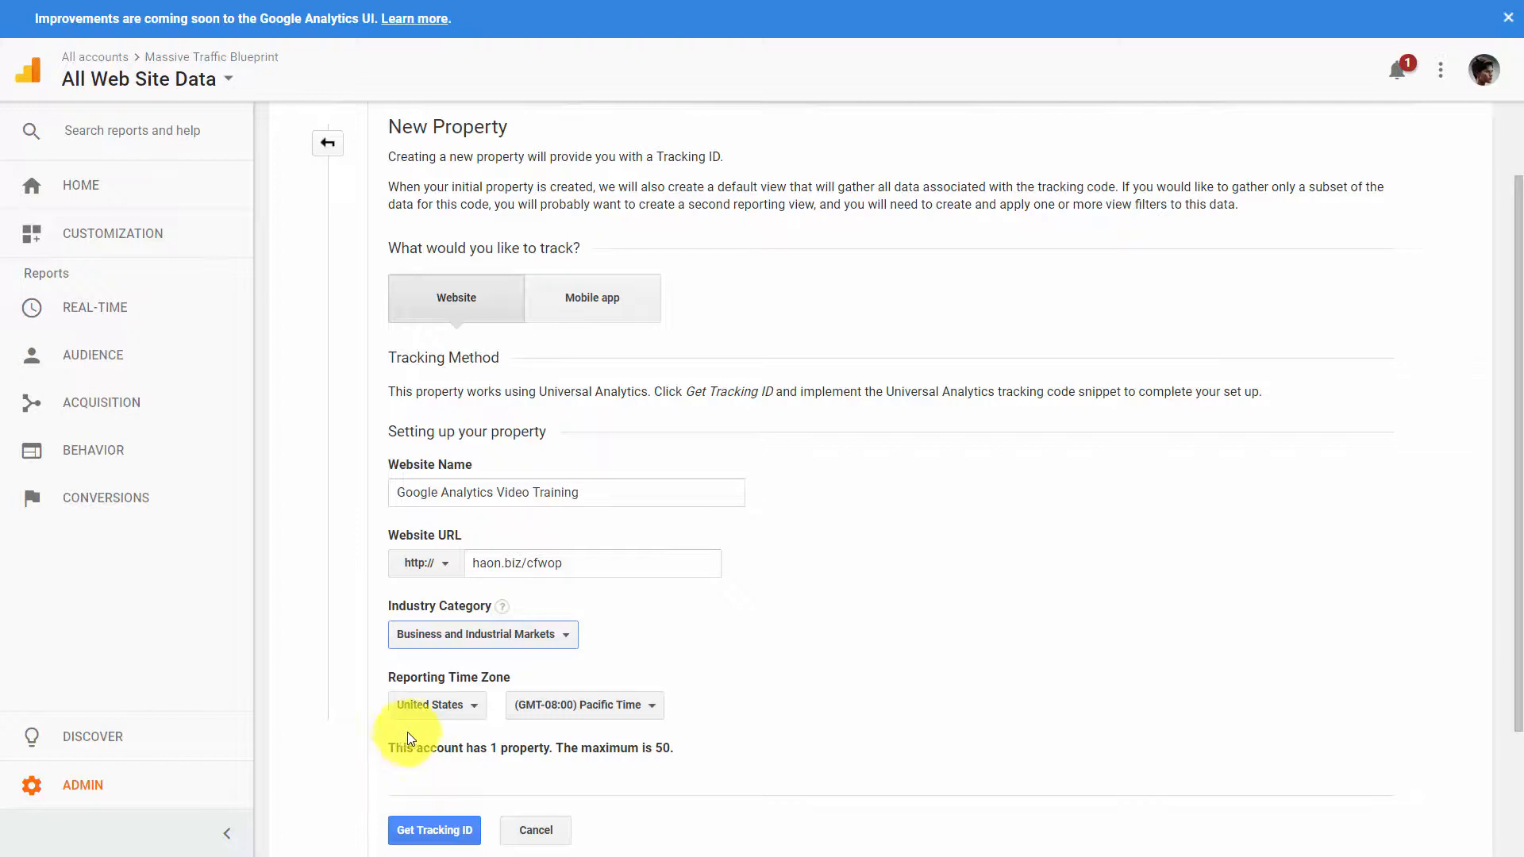
- Set the reporting time zone to (GMT-05:00) Eastern Time and get the tracking ID for the new property
{"action": "left_click", "coordinate": [649, 706]}
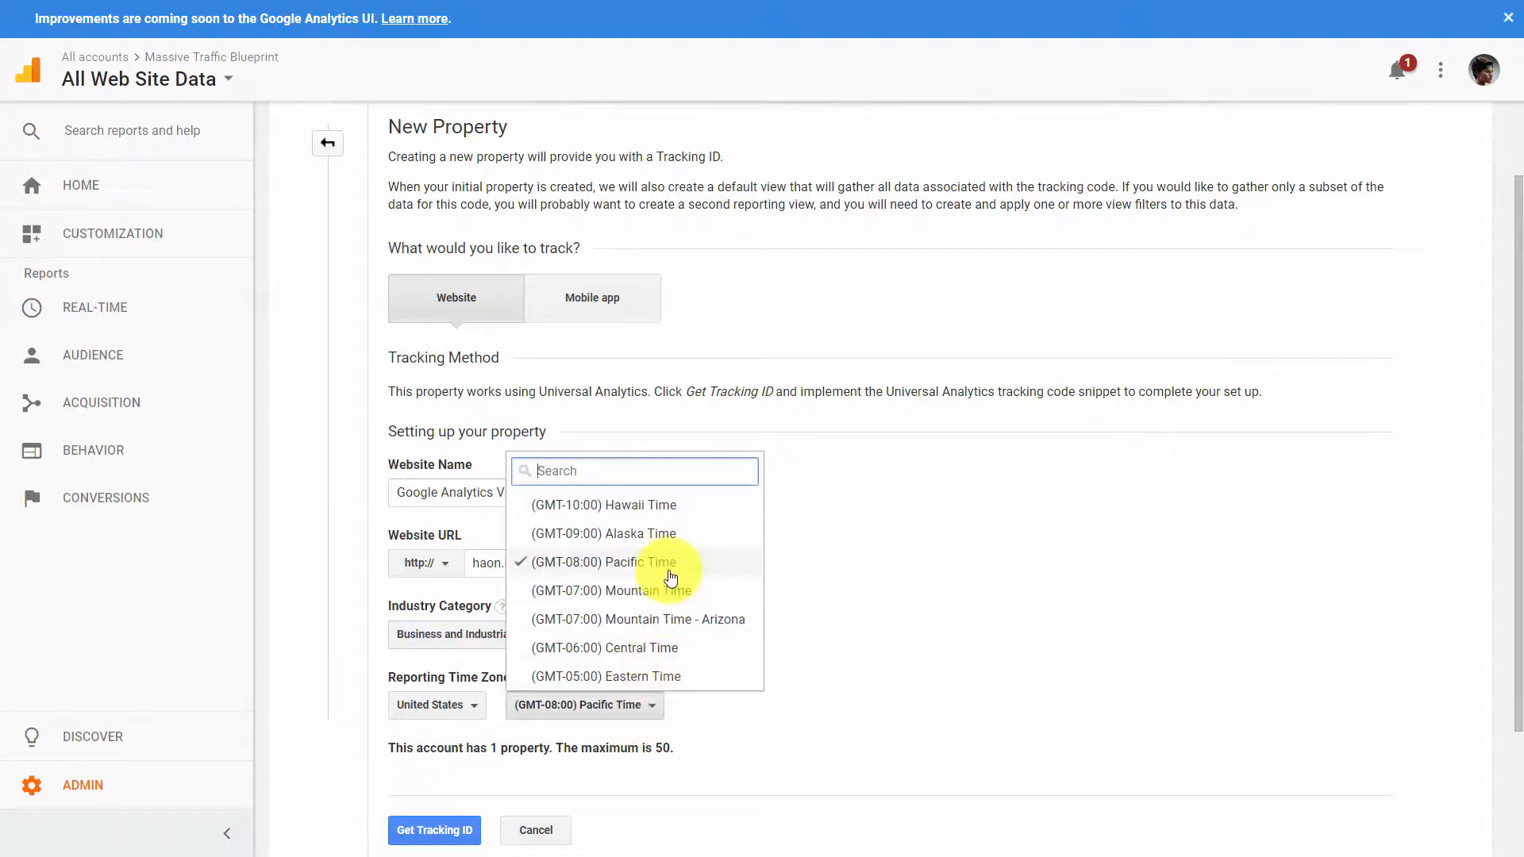
{"action": "left_click", "coordinate": [664, 674]}
{"action": "scroll", "coordinate": [772, 689], "scroll_direction": "down", "scroll_amount": 2}
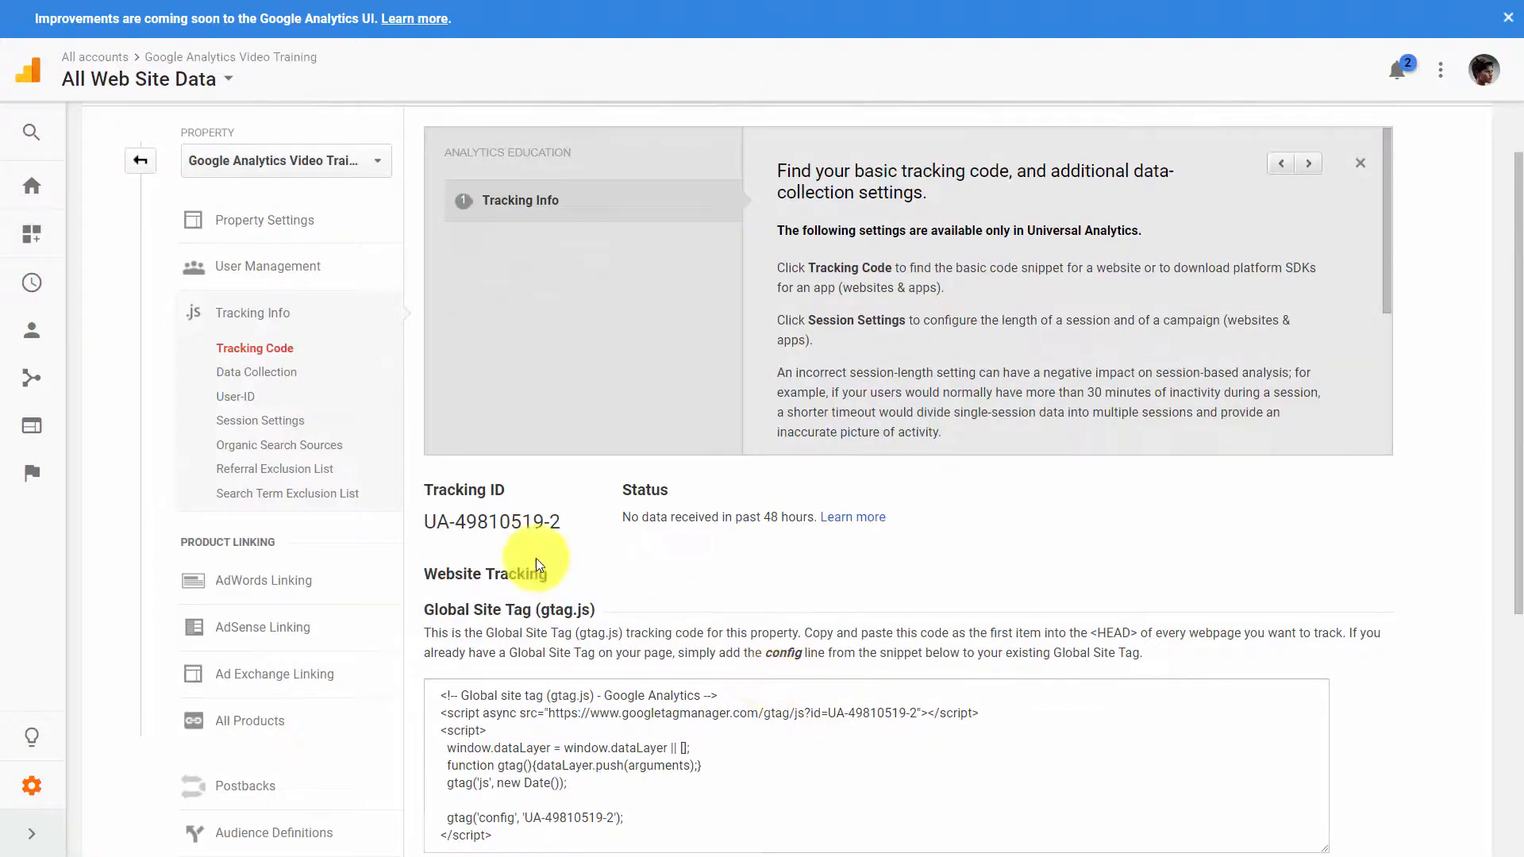
- Examine the new property's tracking ID on the tracking code page
{"action": "left_click_drag", "start_coordinate": [426, 522], "coordinate": [586, 527]}
{"action": "left_click", "coordinate": [446, 515]}
{"action": "left_click_drag", "start_coordinate": [430, 525], "coordinate": [567, 516]}
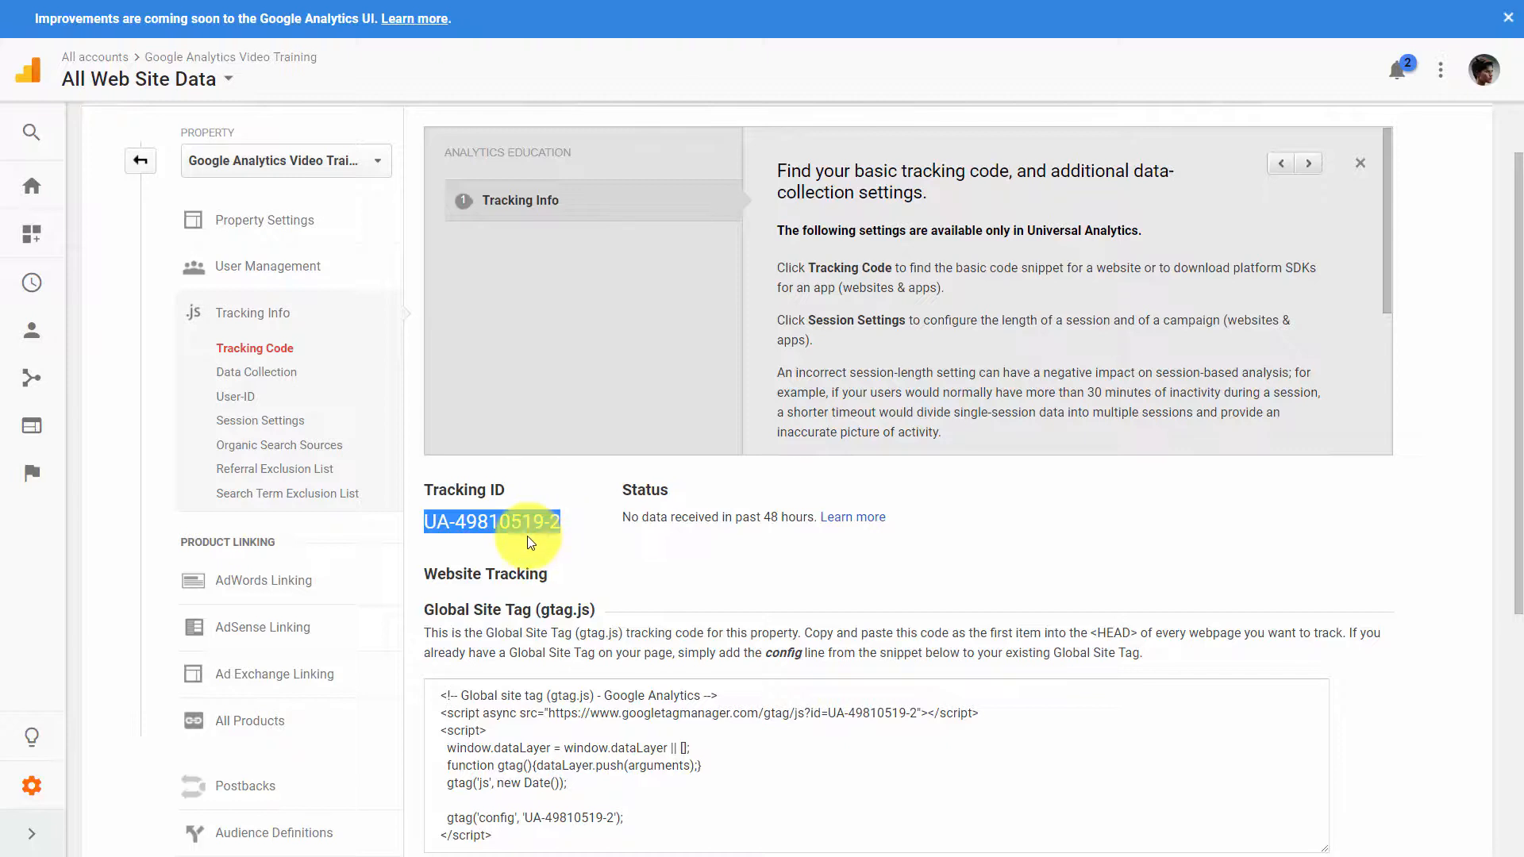
{"action": "left_click", "coordinate": [418, 520]}
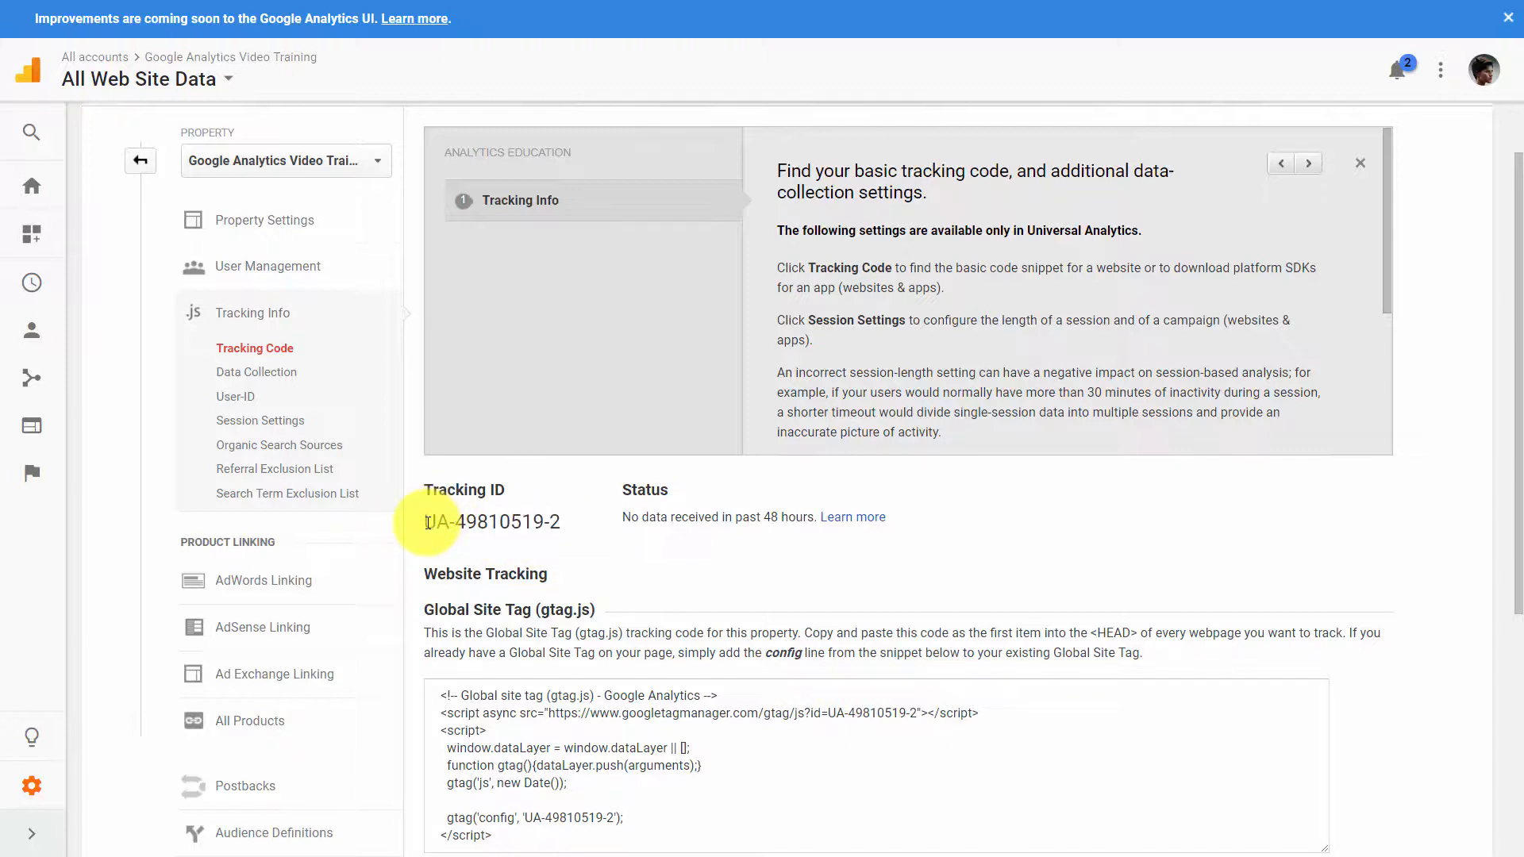
- Select the entire Global Site Tag (gtag.js) snippet to examine the website tracking code
{"action": "scroll", "coordinate": [555, 555], "scroll_direction": "down", "scroll_amount": 3}
{"action": "left_click", "coordinate": [493, 635]}
{"action": "left_click_drag", "start_coordinate": [493, 635], "coordinate": [408, 527]}
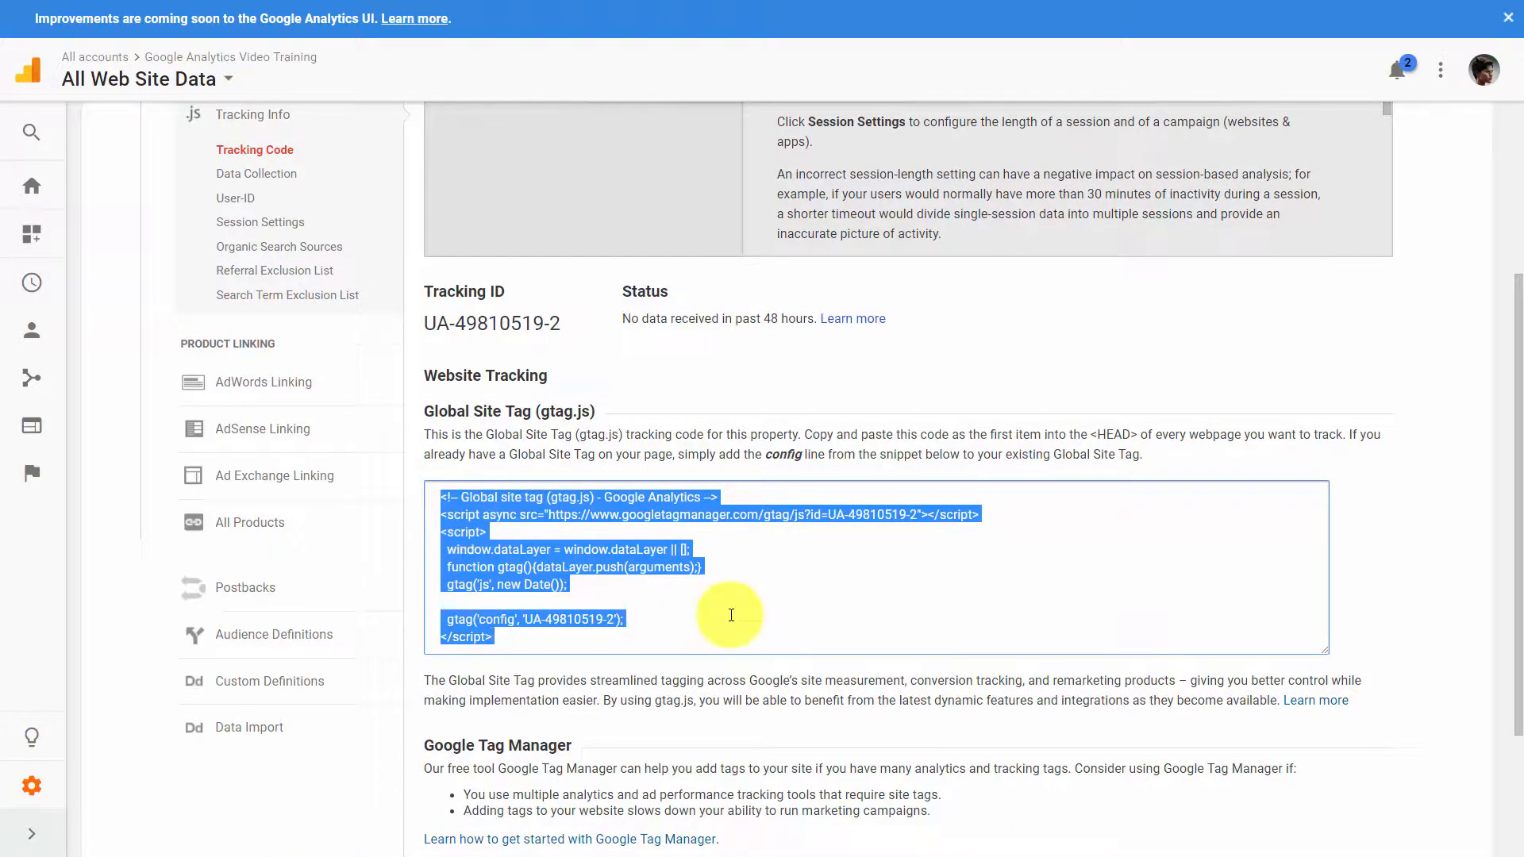
{"action": "left_click", "coordinate": [688, 653]}
{"action": "left_click_drag", "start_coordinate": [663, 654], "coordinate": [413, 514]}
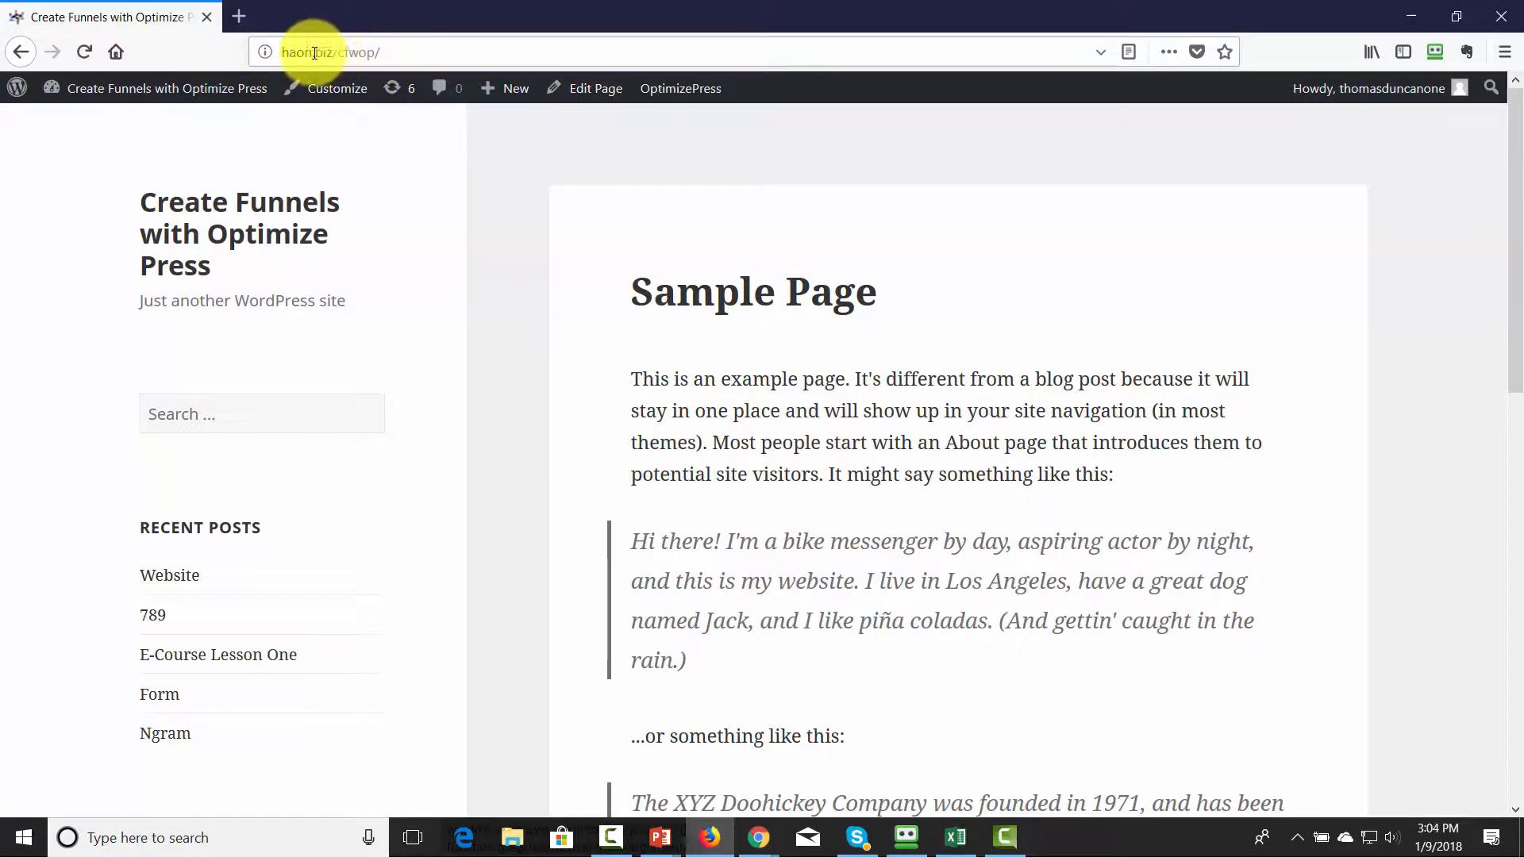
- Switch to the WordPress site in Firefox and check its web address
{"action": "left_click_drag", "start_coordinate": [283, 52], "coordinate": [384, 52]}
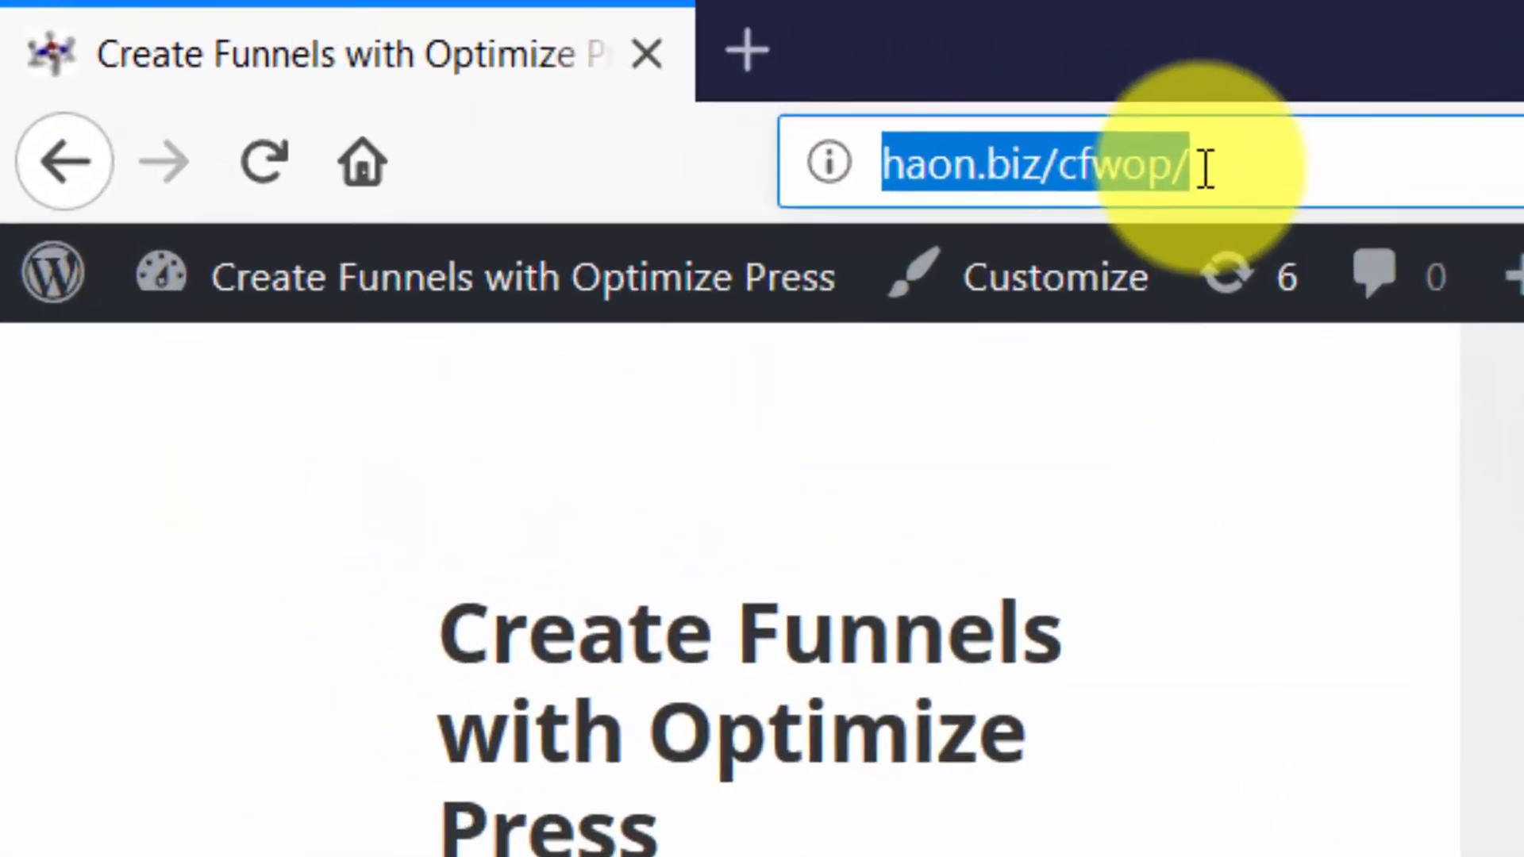
{"action": "left_click", "coordinate": [385, 53]}
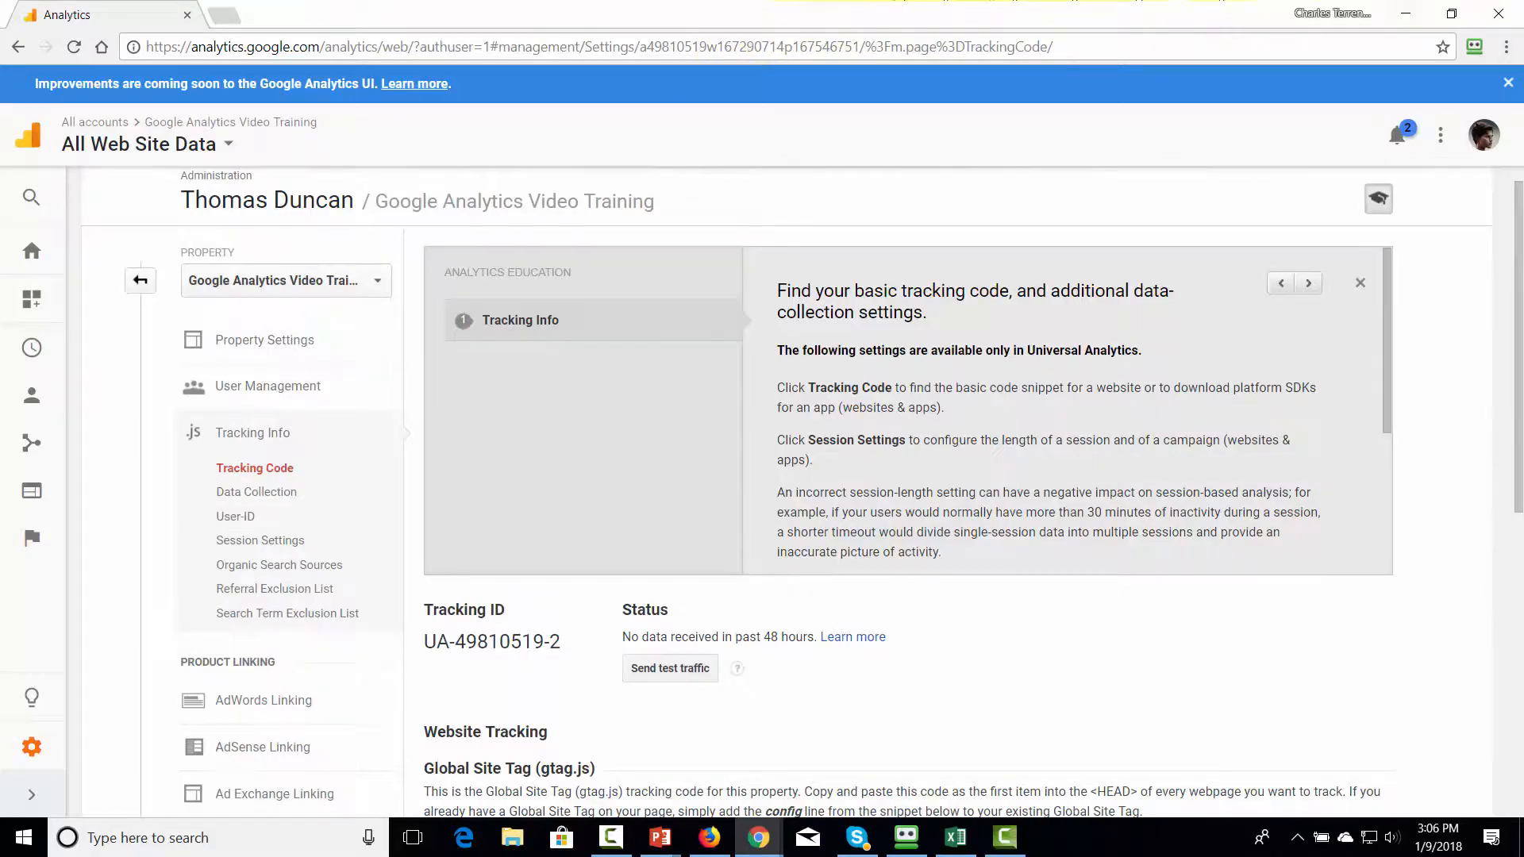
- Return to Google Analytics, turn on Advertising Reporting Features in the property's data collection settings and save
{"action": "left_click", "coordinate": [253, 500]}
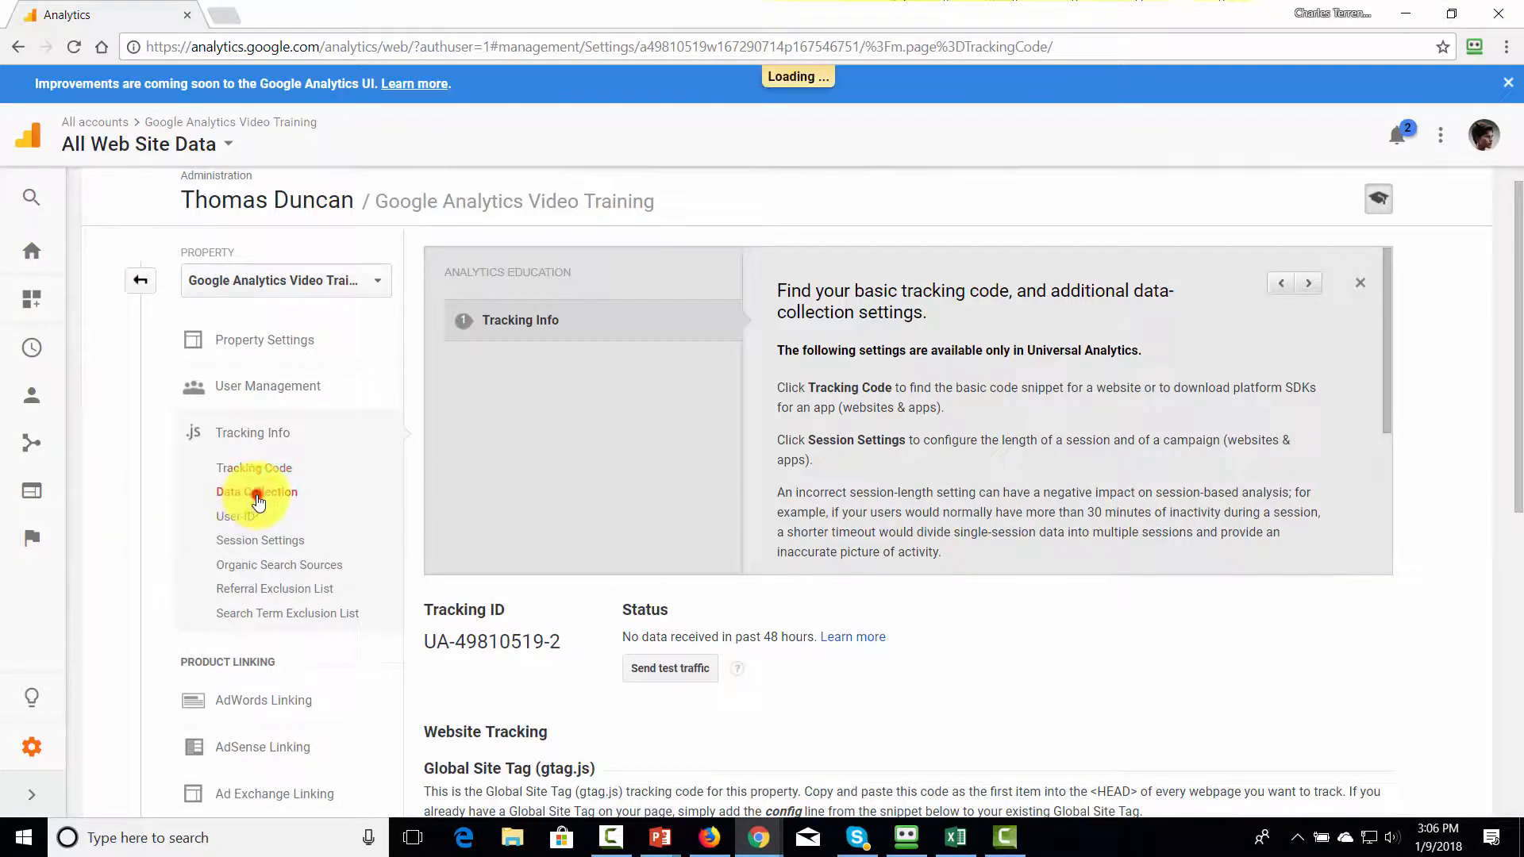
{"action": "scroll", "coordinate": [627, 505], "scroll_direction": "down", "scroll_amount": 1}
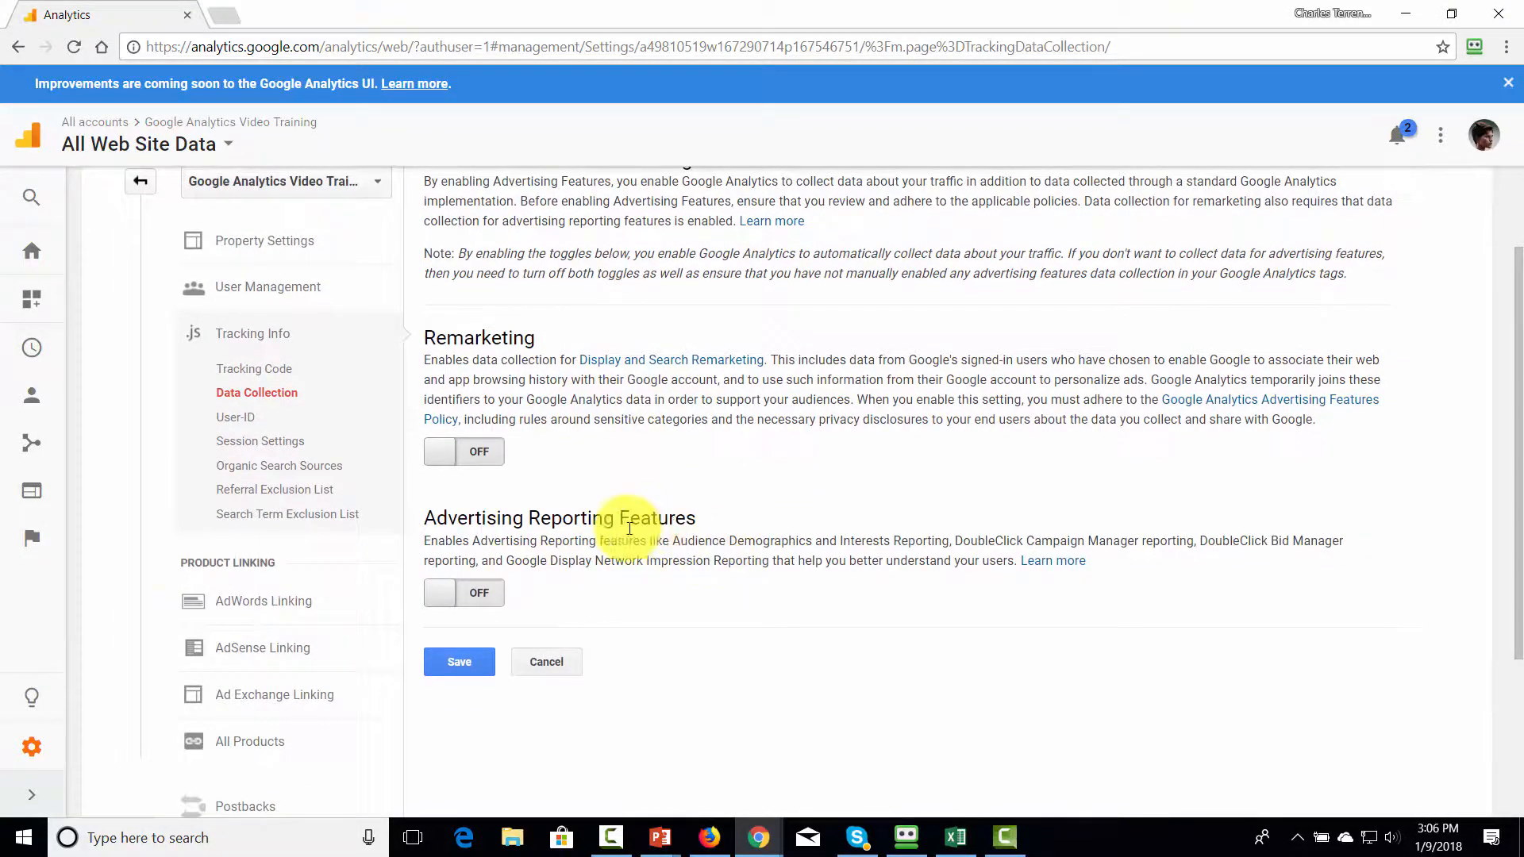
{"action": "left_click_drag", "start_coordinate": [688, 540], "coordinate": [752, 541]}
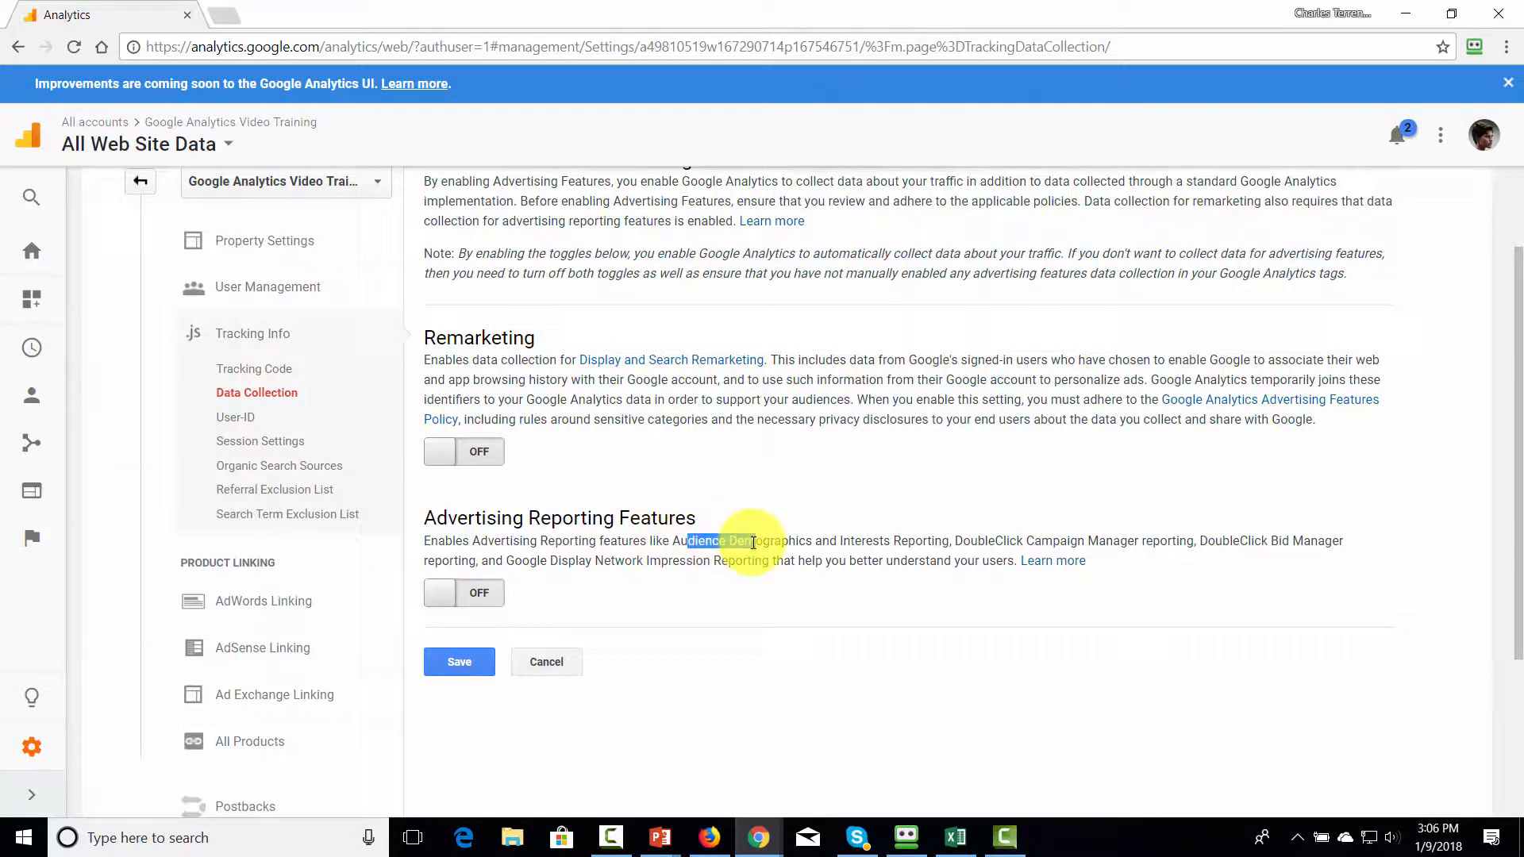
{"action": "left_click", "coordinate": [964, 541]}
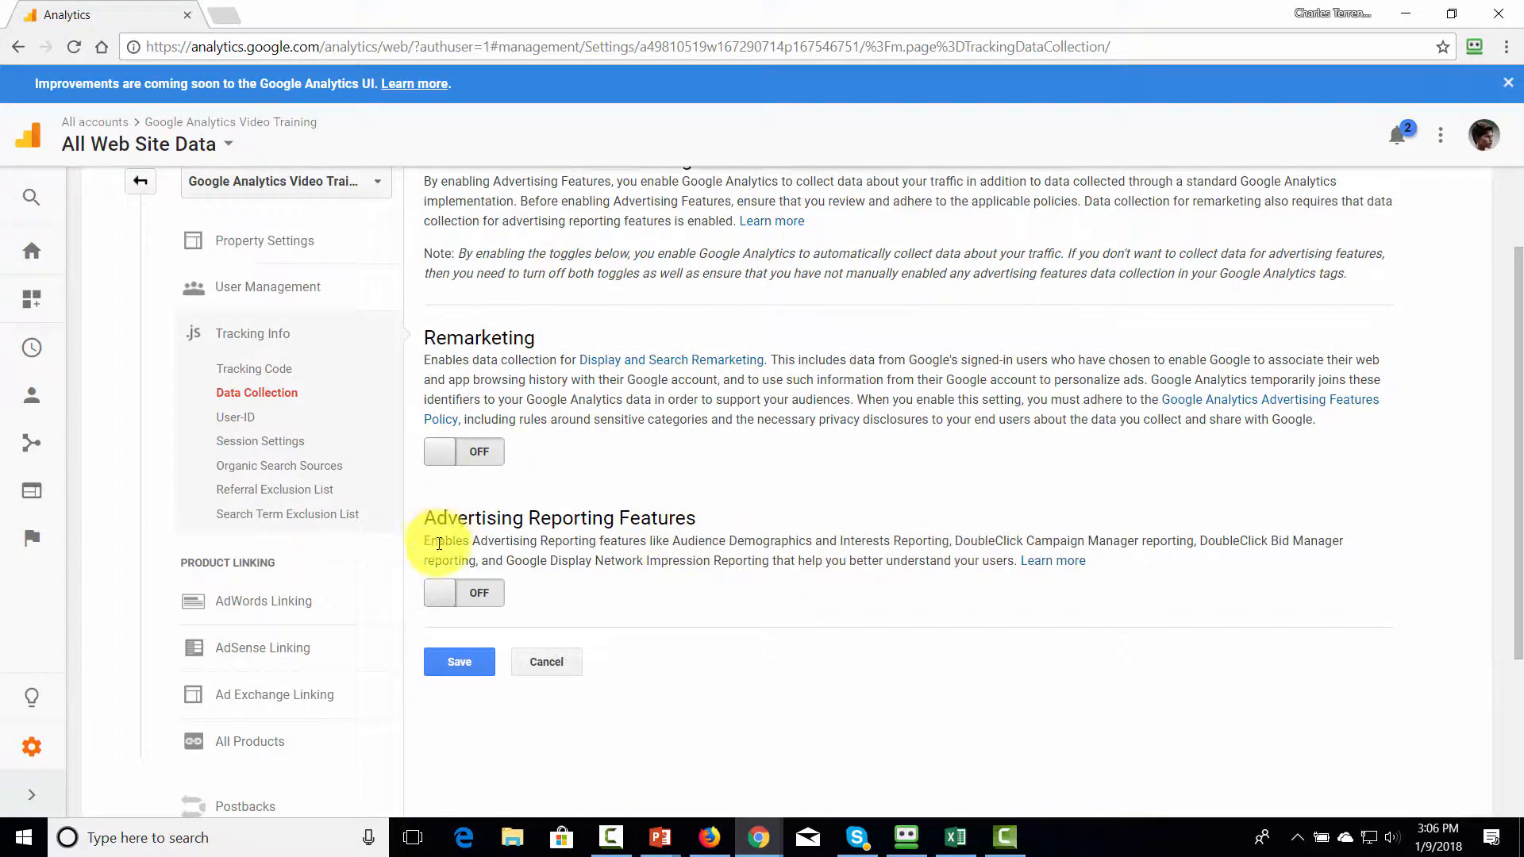
{"action": "left_click", "coordinate": [476, 595]}
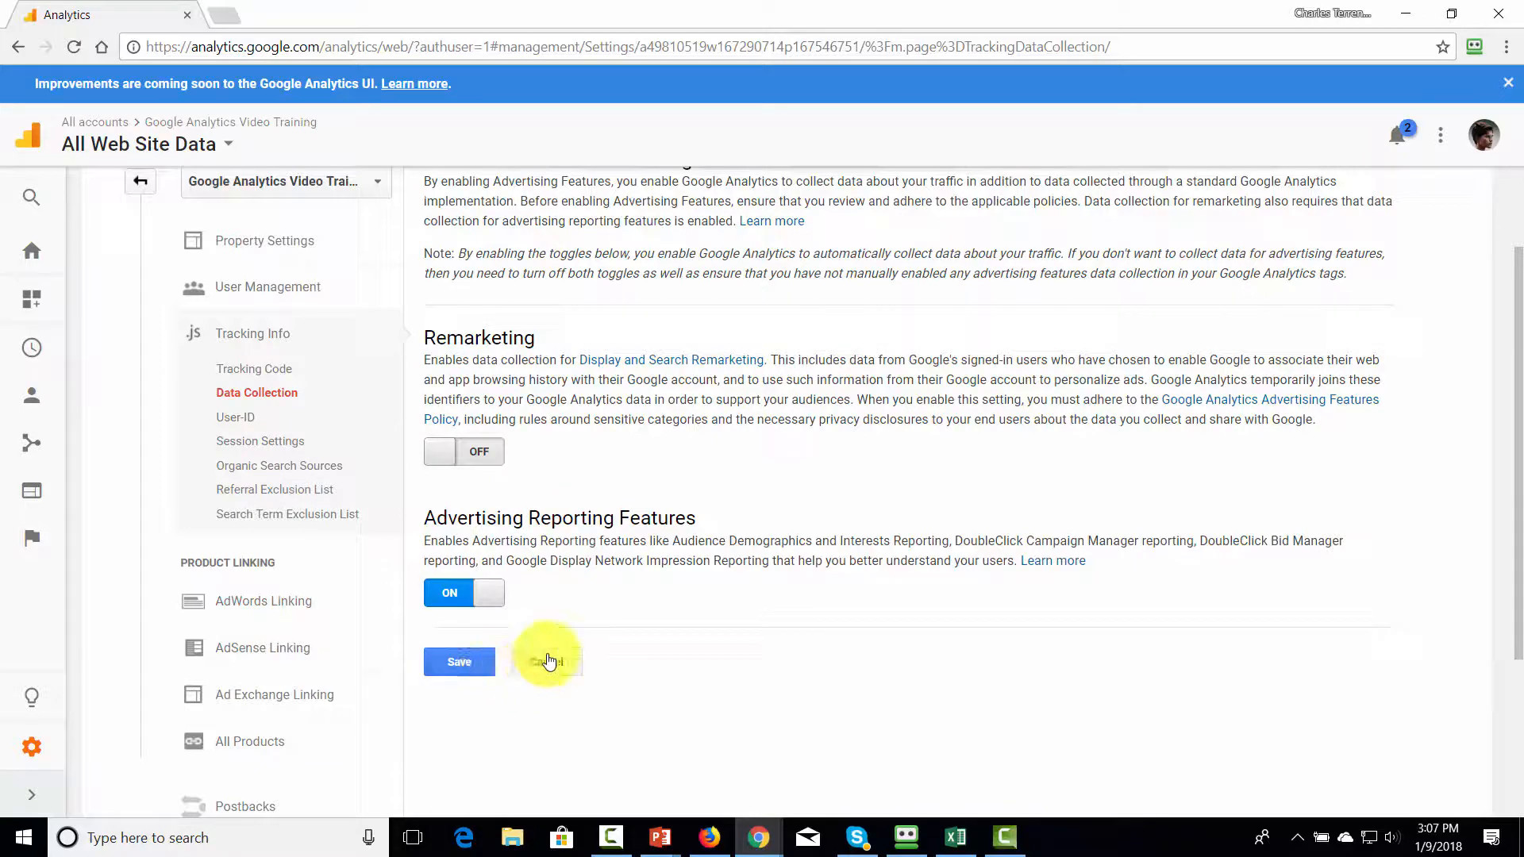
{"action": "left_click", "coordinate": [478, 675]}
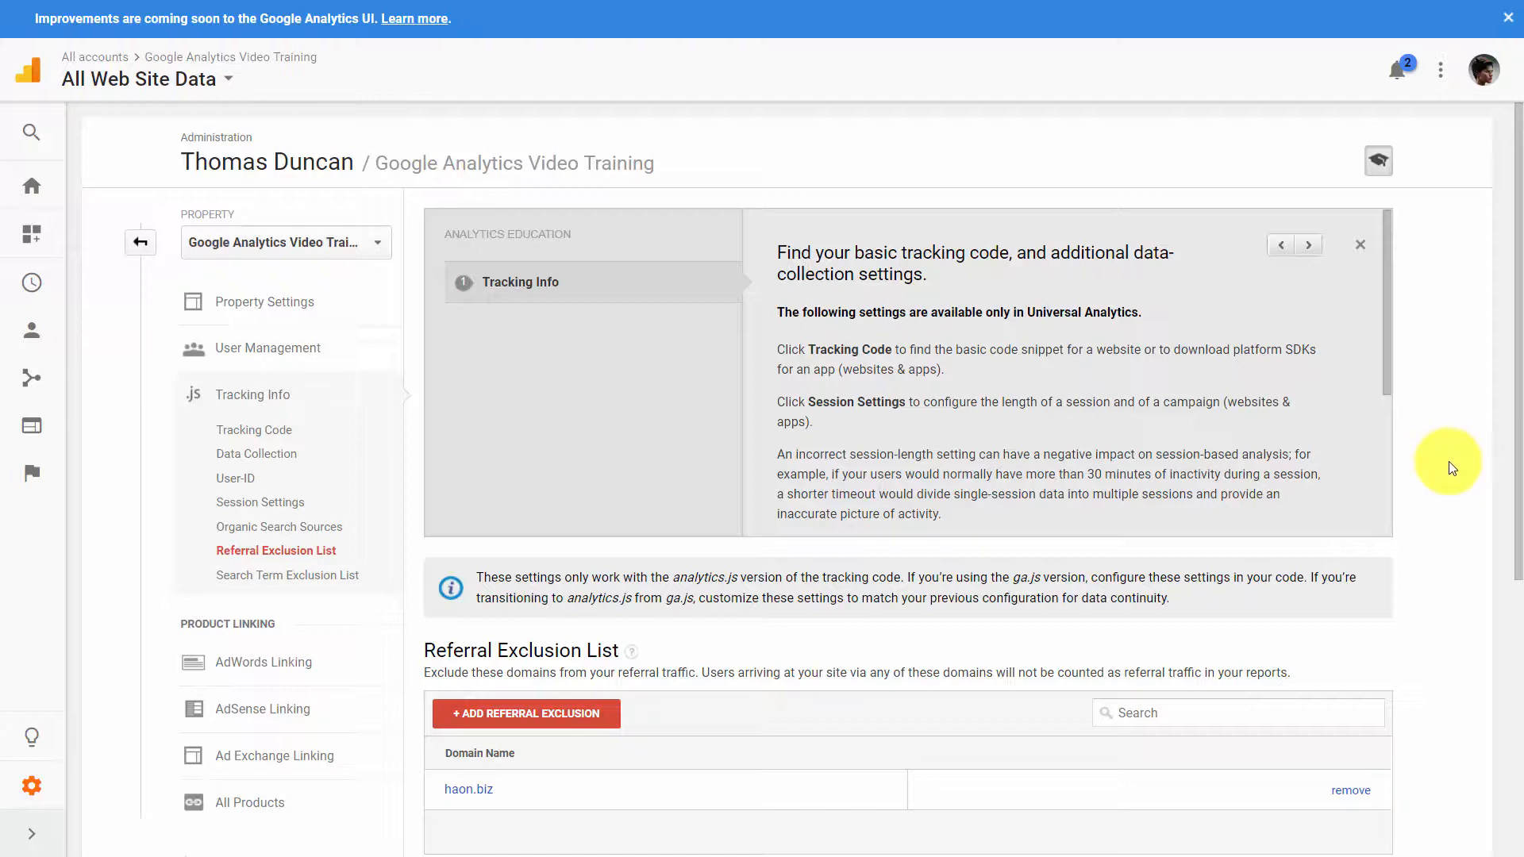
- Review the property's referral exclusion list and its search term exclusion list
{"action": "scroll", "coordinate": [953, 477], "scroll_direction": "down", "scroll_amount": 1}
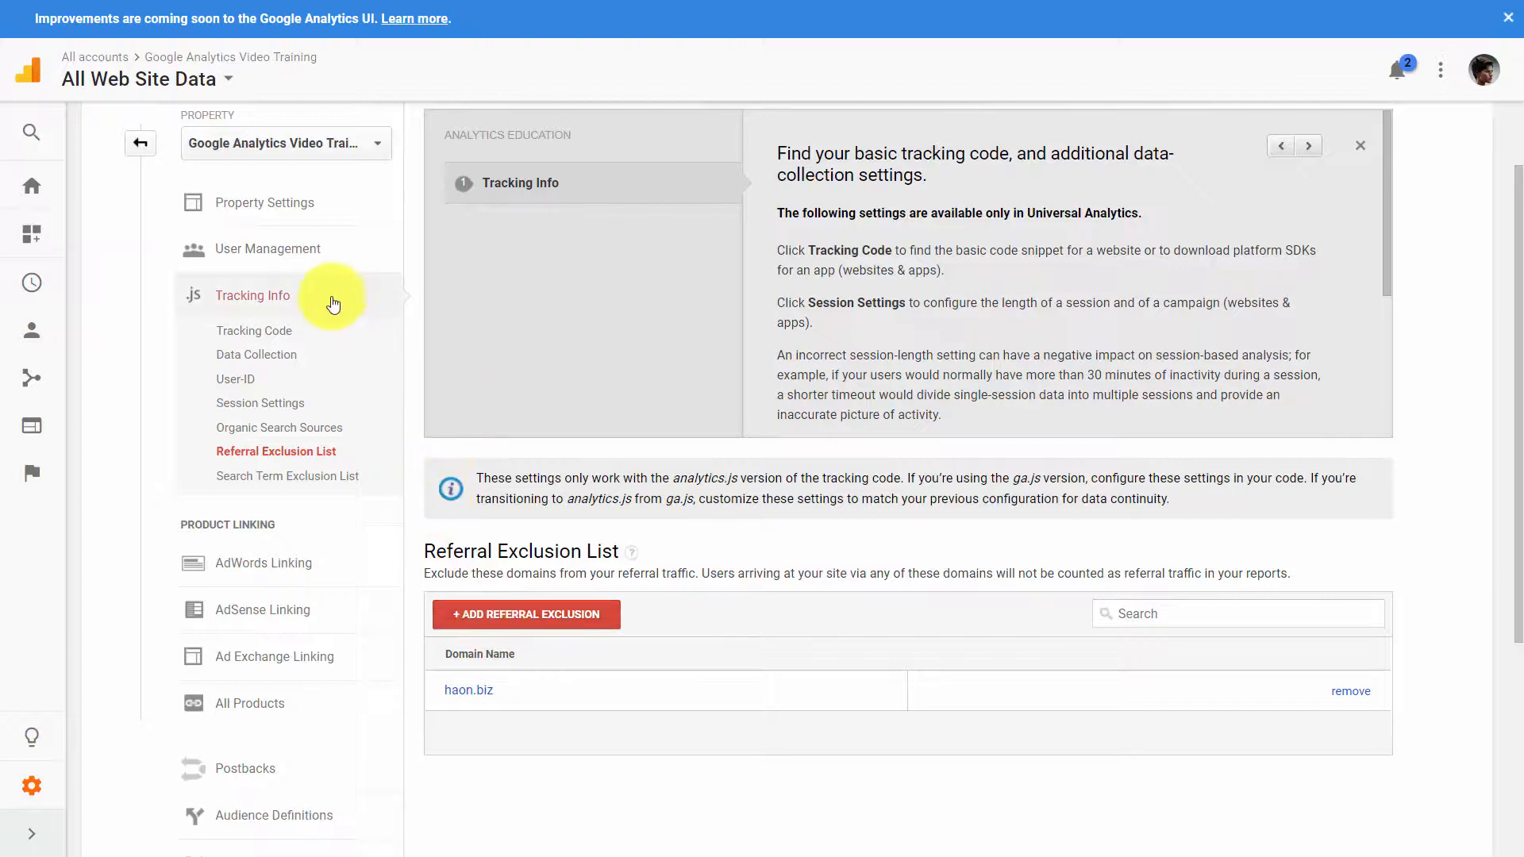
{"action": "left_click", "coordinate": [273, 479]}
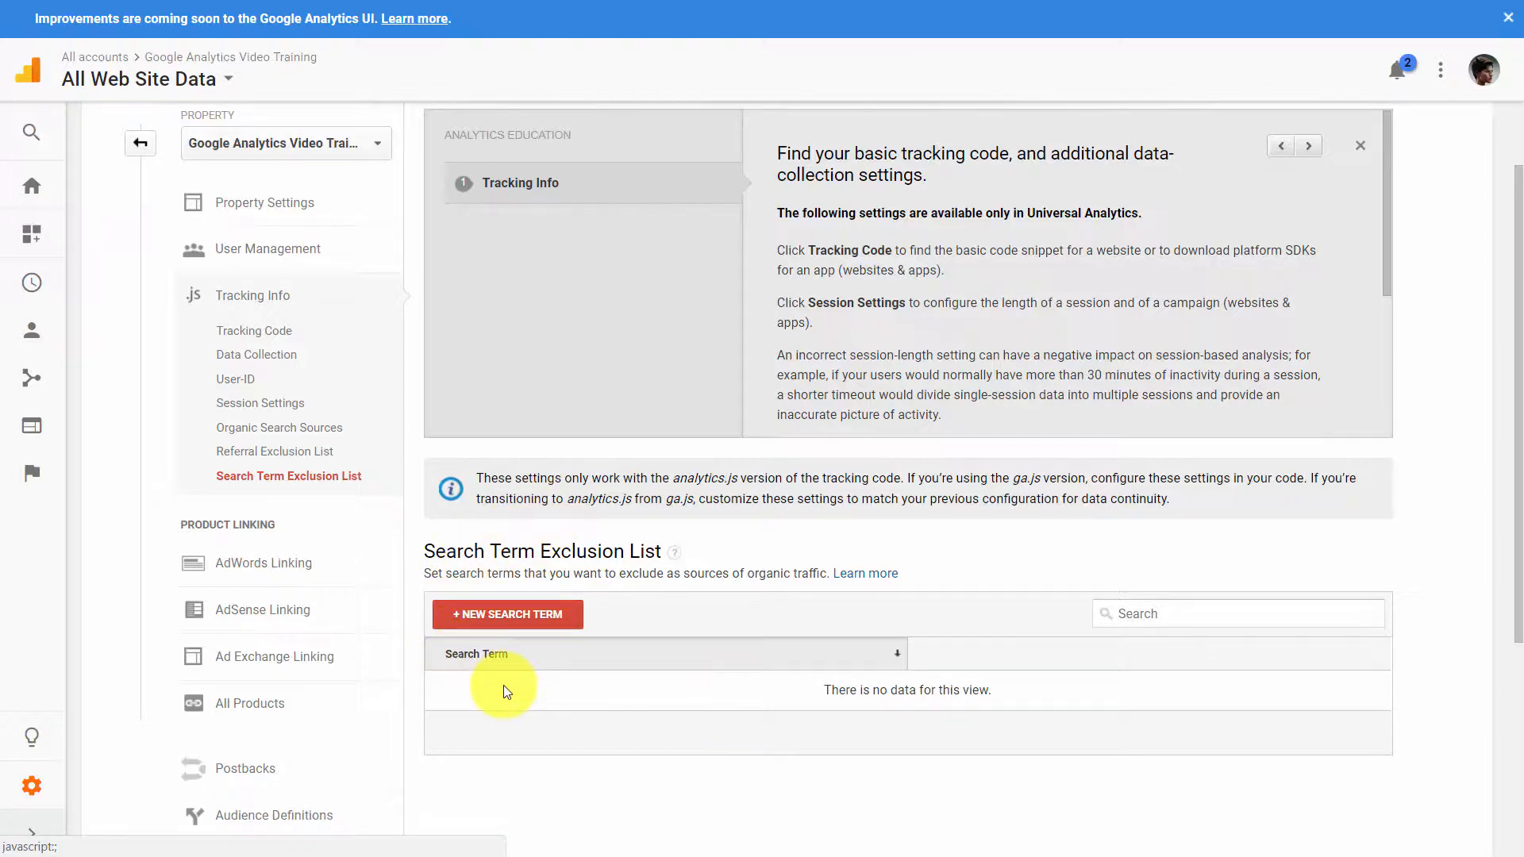
- Turn on Demographics and Interest Reports and enhanced link attribution in the property settings, and save them
{"action": "left_click", "coordinate": [264, 202]}
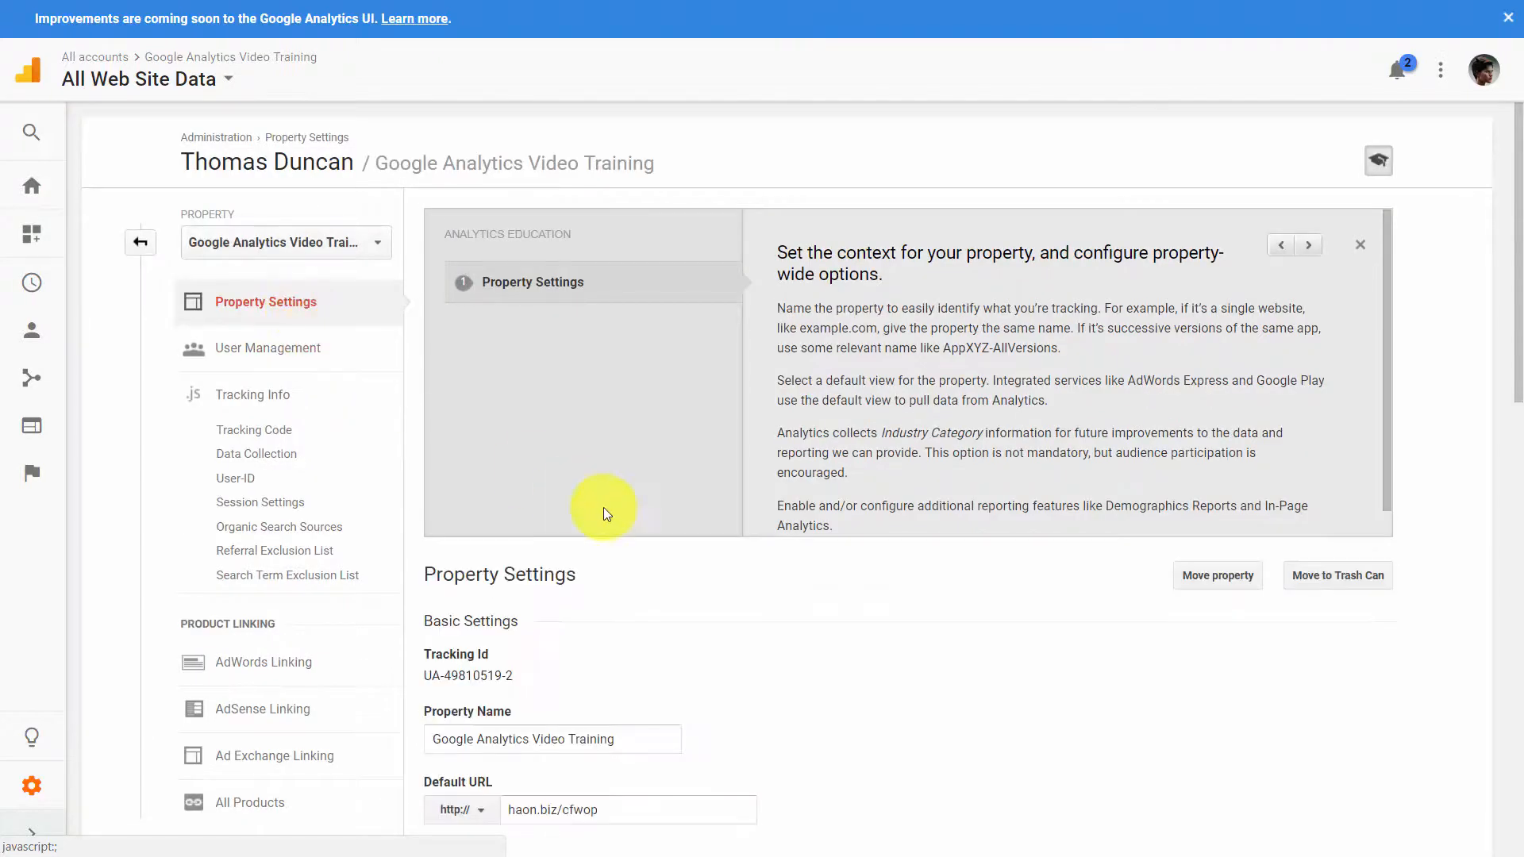
{"action": "scroll", "coordinate": [823, 591], "scroll_direction": "down", "scroll_amount": 8}
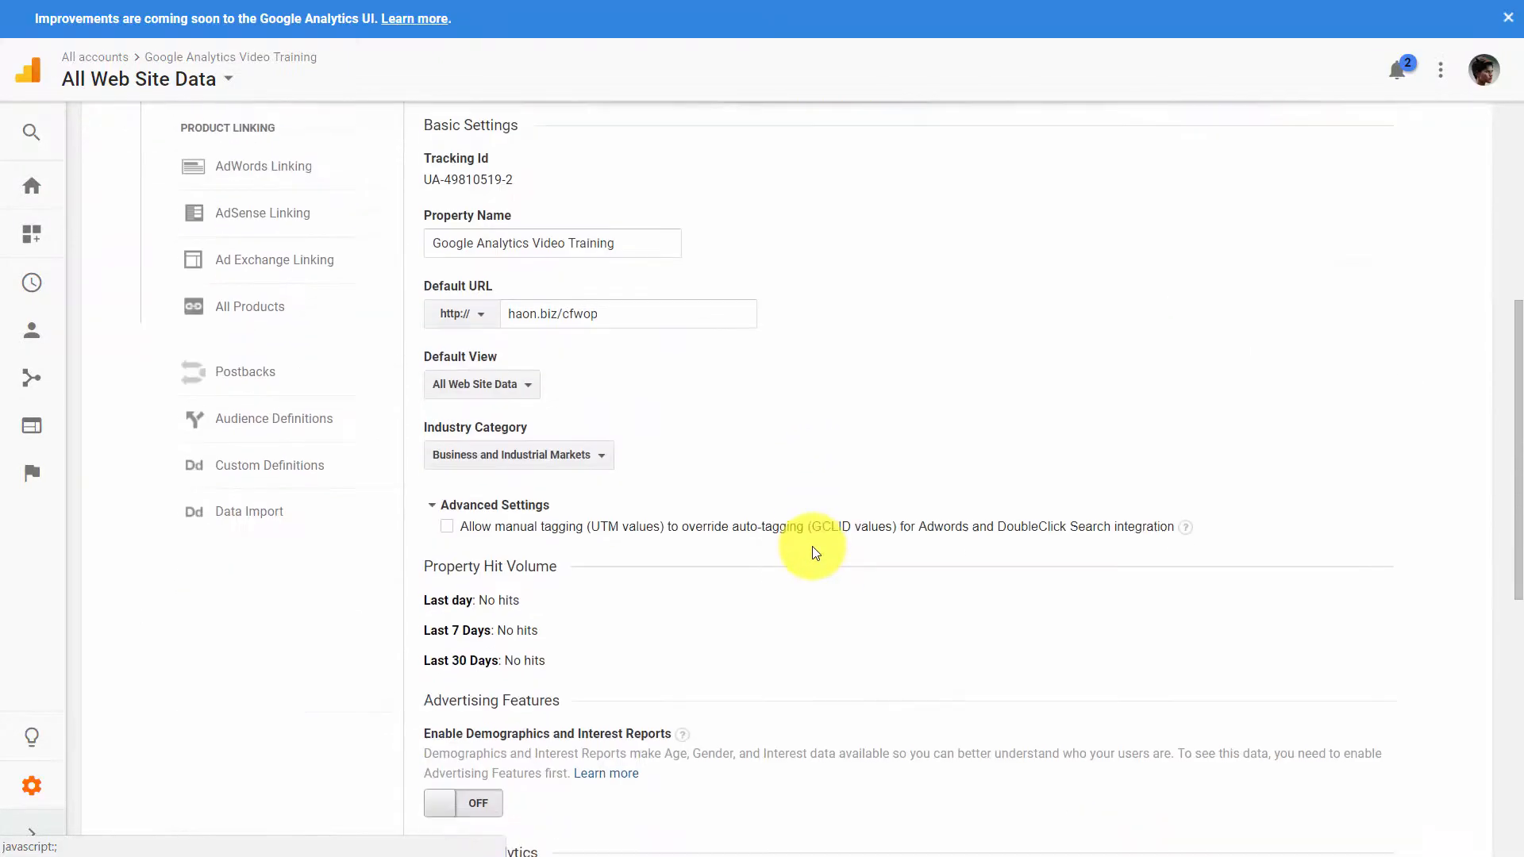
{"action": "scroll", "coordinate": [812, 546], "scroll_direction": "down", "scroll_amount": 1}
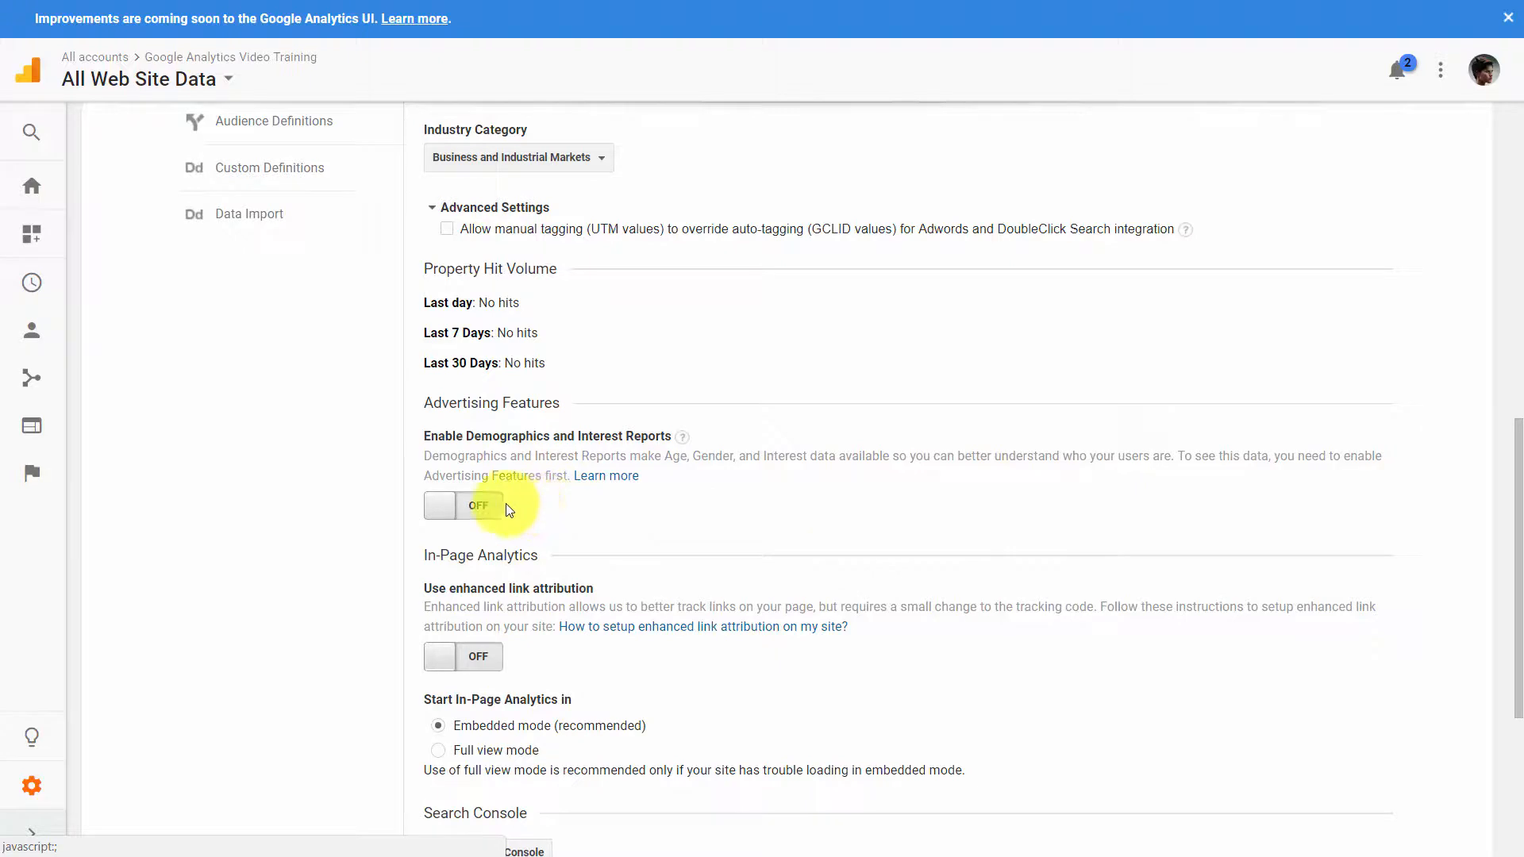
{"action": "left_click", "coordinate": [479, 508]}
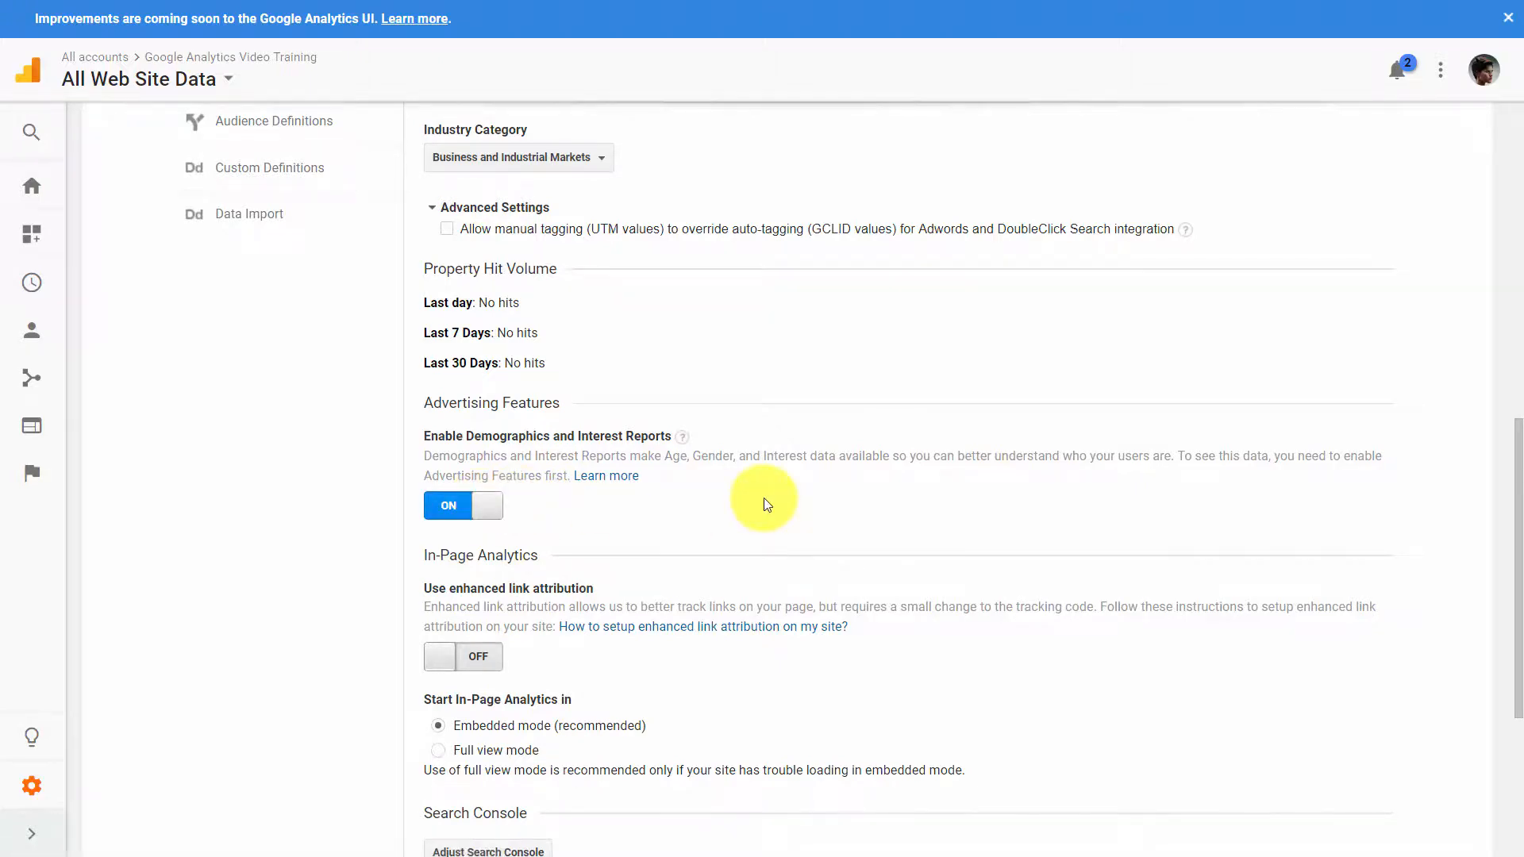
{"action": "scroll", "coordinate": [763, 498], "scroll_direction": "down", "scroll_amount": 1}
{"action": "left_click", "coordinate": [480, 557]}
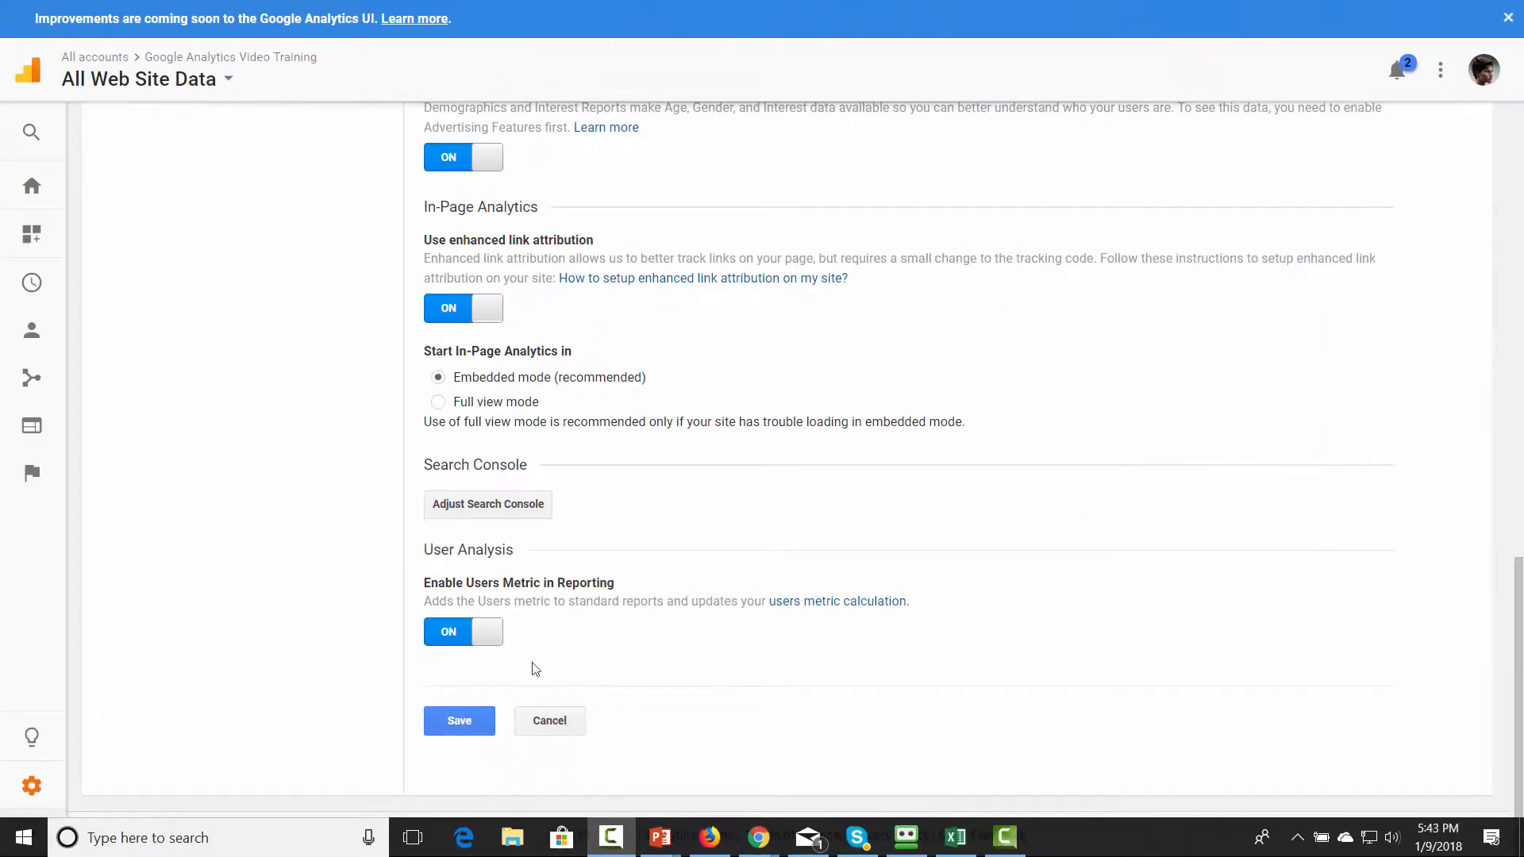
{"action": "left_click", "coordinate": [466, 718]}
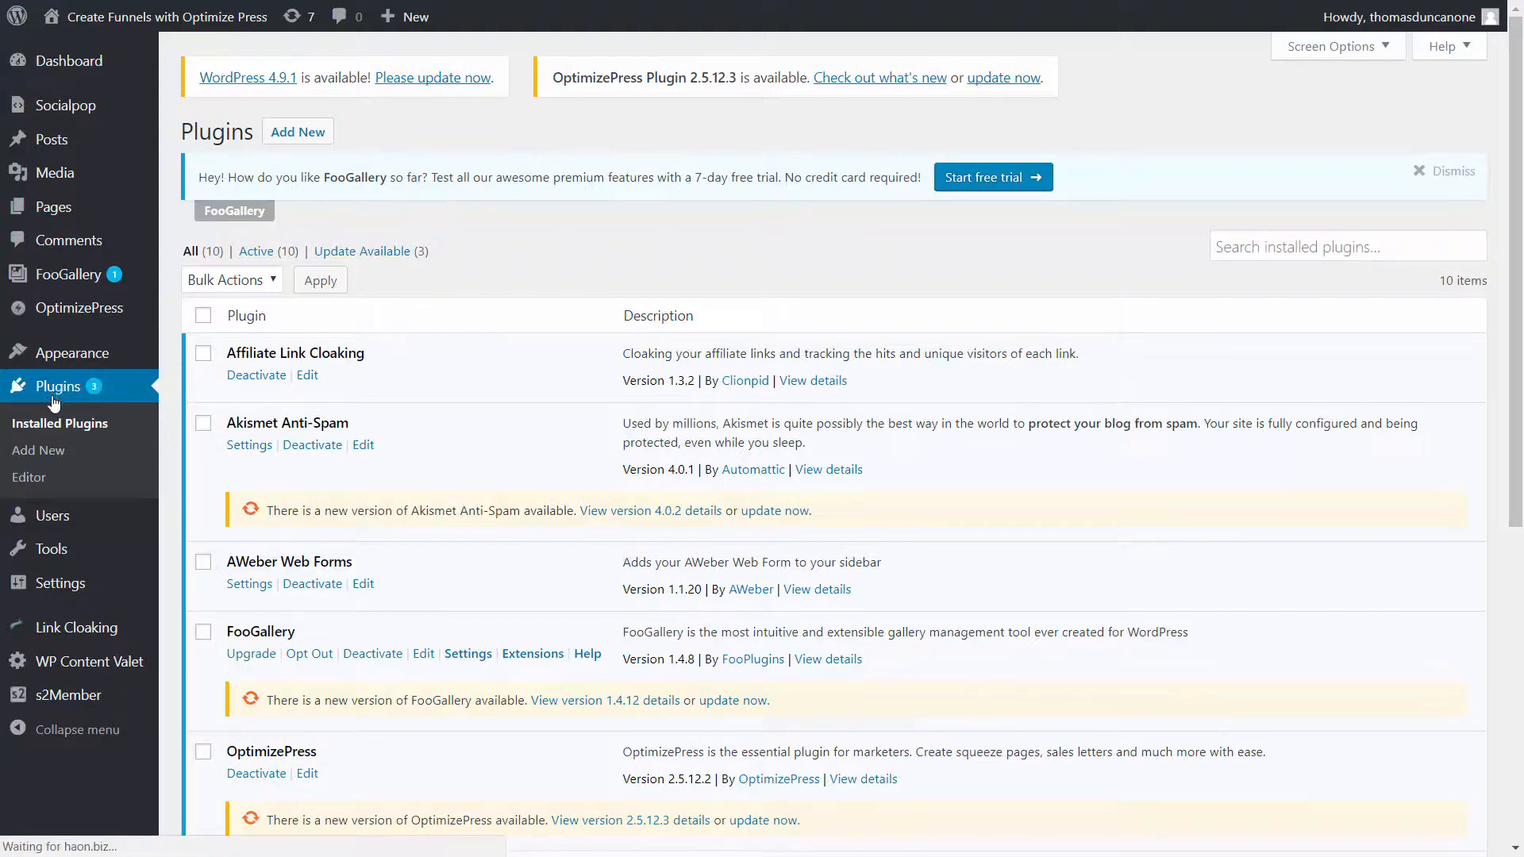
- Search the WordPress plugin directory for "google analytics"
{"action": "left_click", "coordinate": [52, 457]}
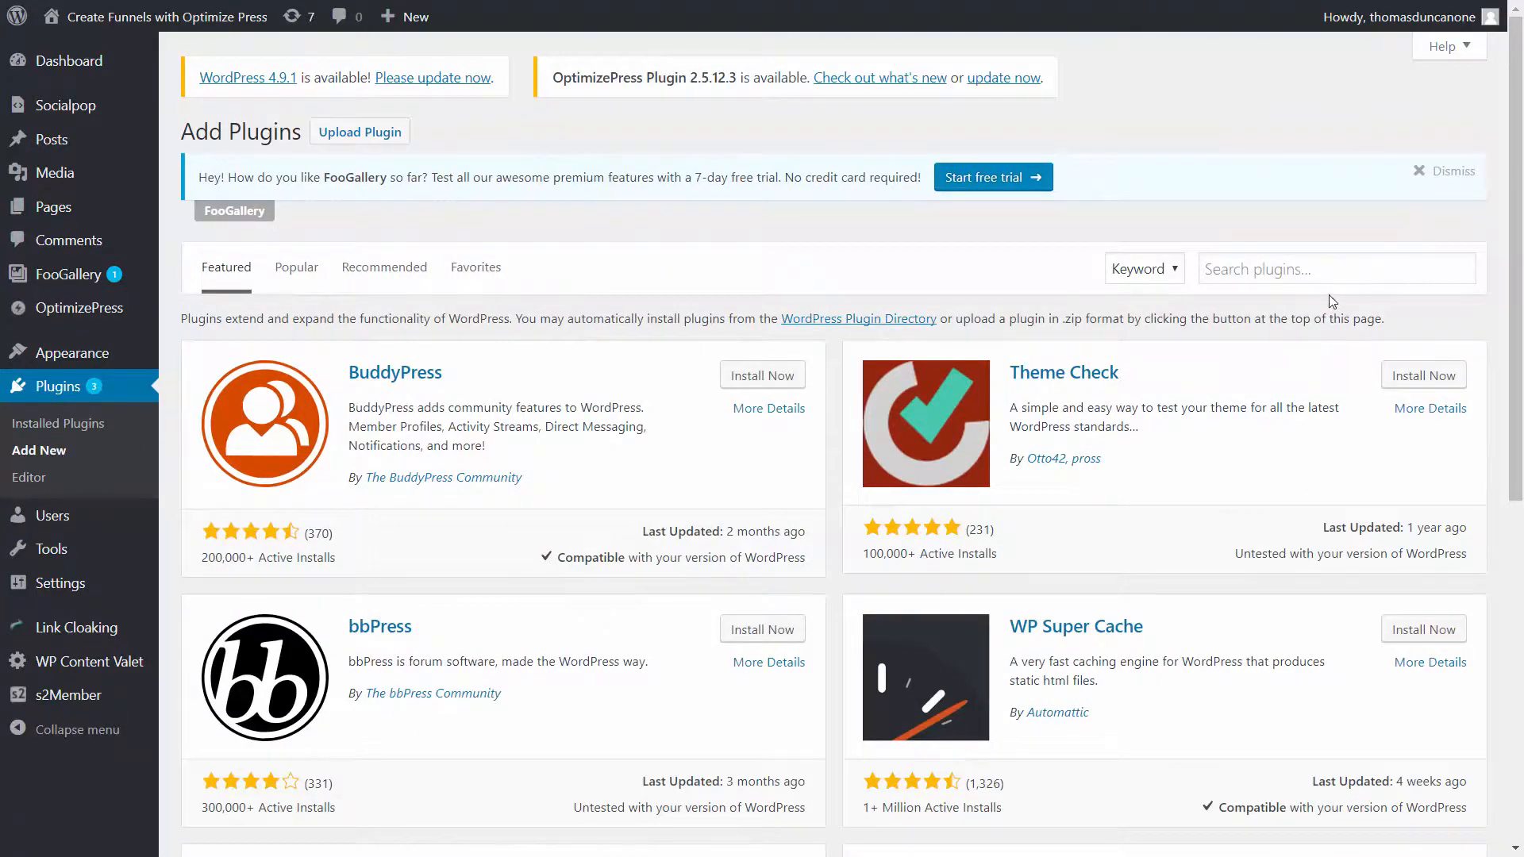
{"action": "left_click", "coordinate": [1214, 267]}
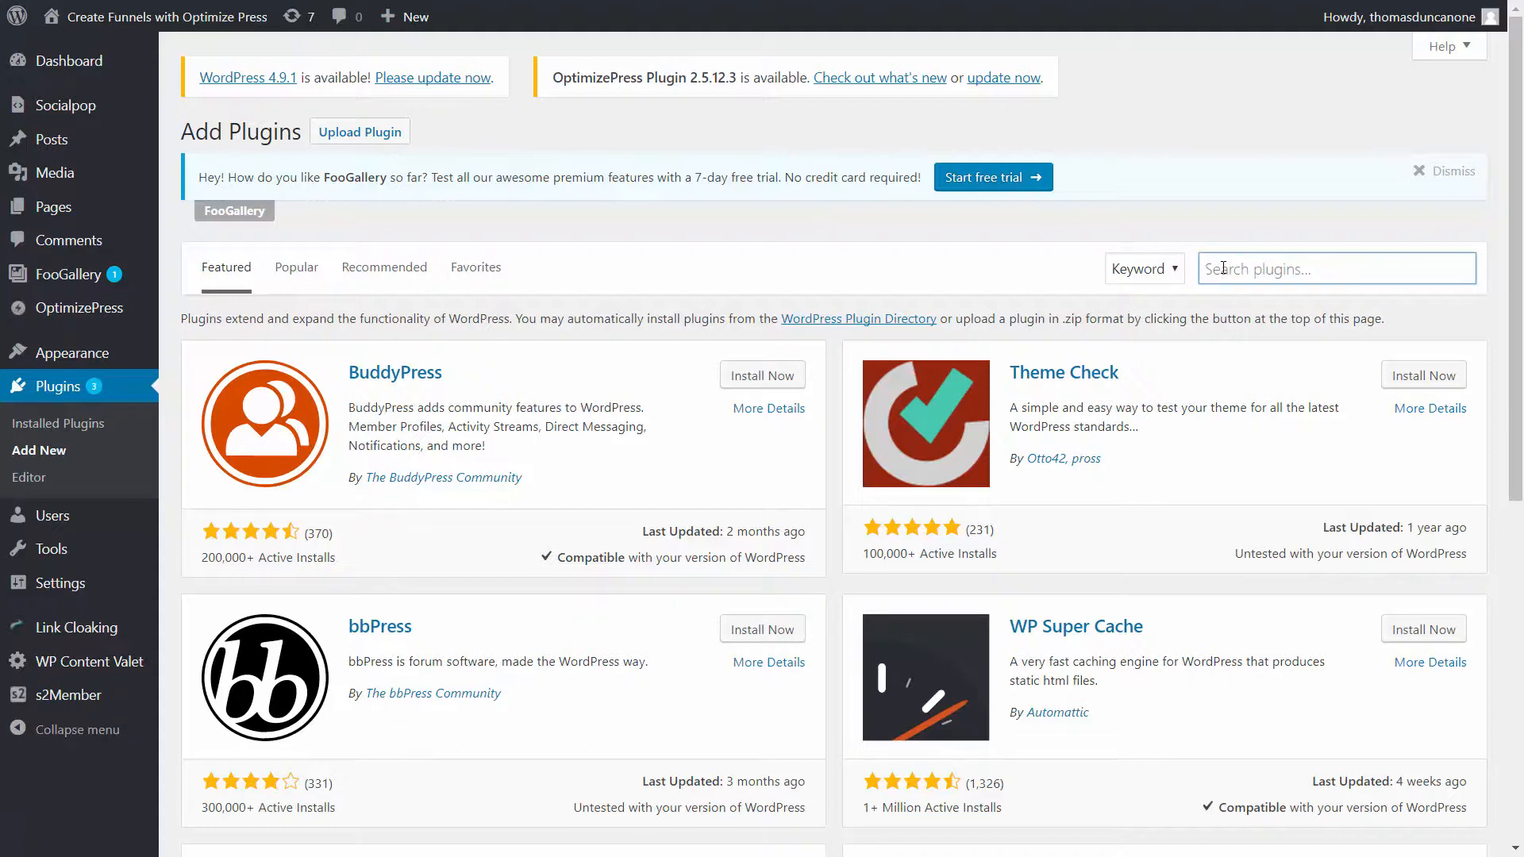
{"action": "type", "text": "google analytics"}
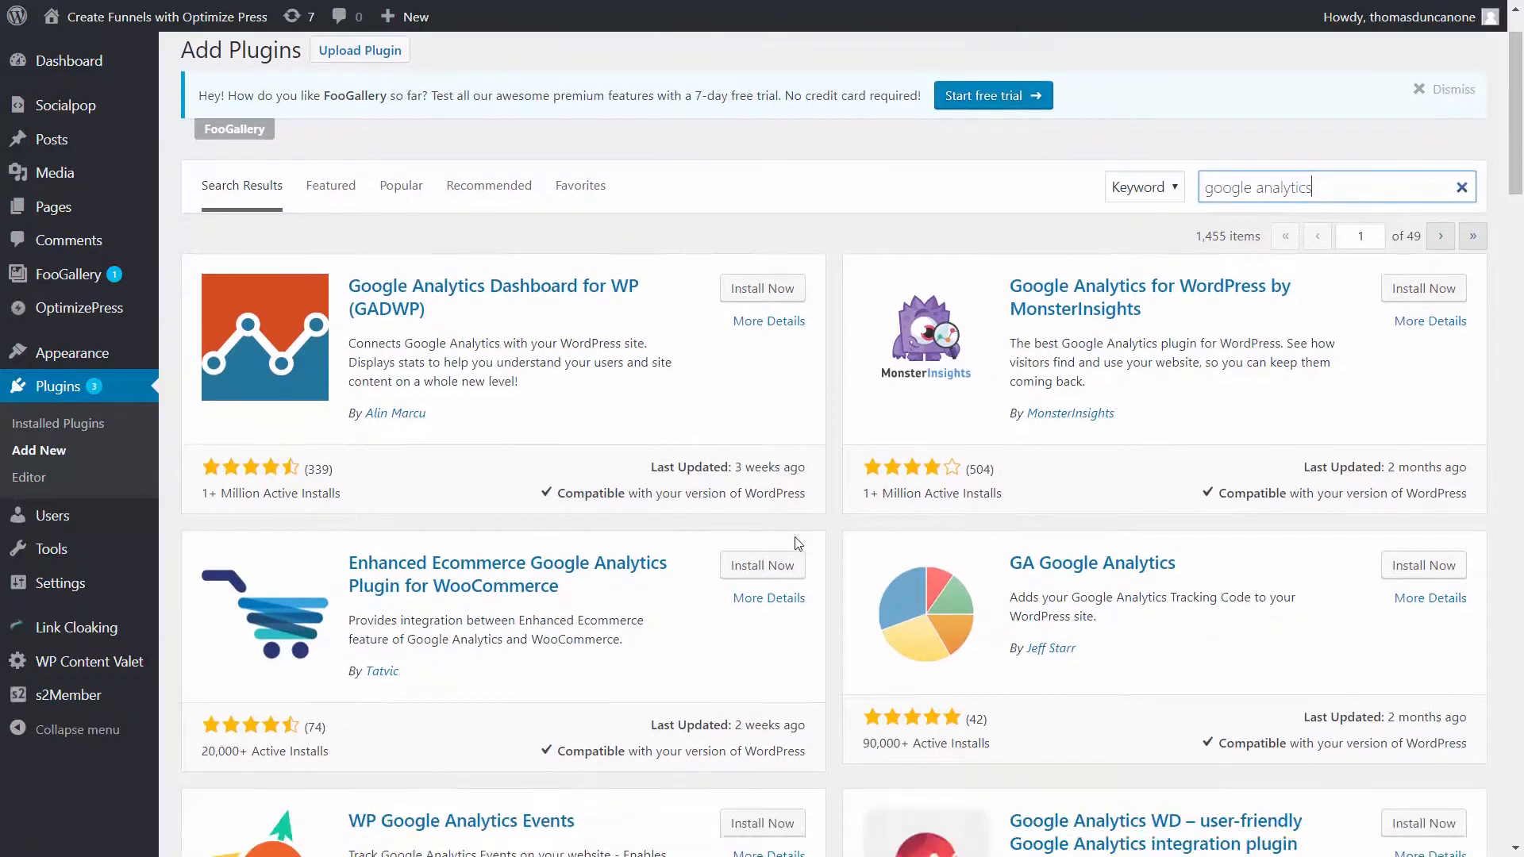
- Install and activate the GA Google Analytics plugin from the search results
{"action": "scroll", "coordinate": [189, 627], "scroll_direction": "down", "scroll_amount": 2}
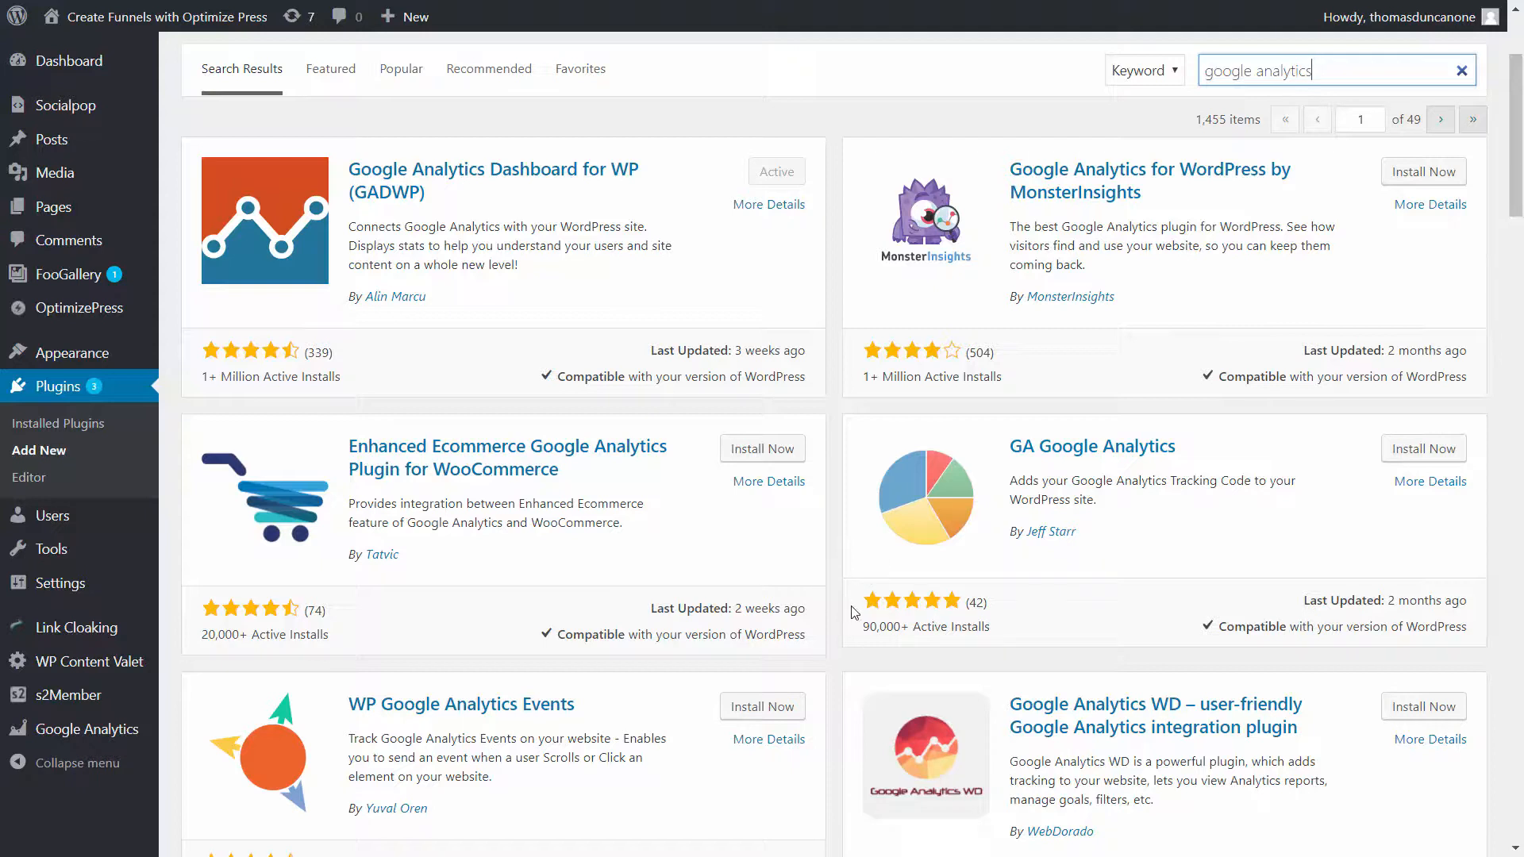
{"action": "left_click", "coordinate": [1408, 449]}
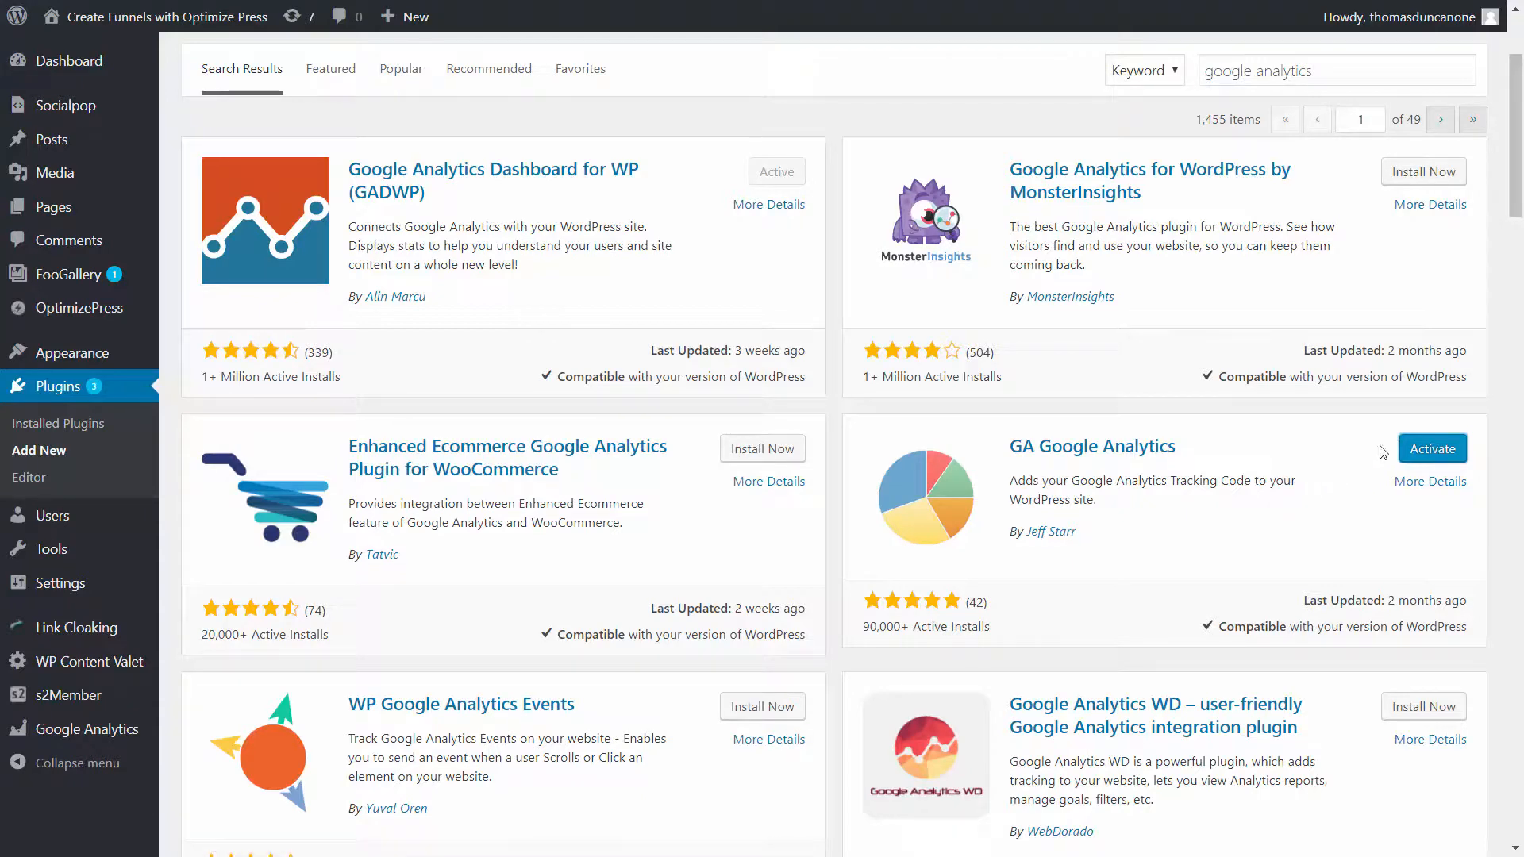
{"action": "left_click", "coordinate": [1415, 449]}
{"action": "scroll", "coordinate": [1111, 444], "scroll_direction": "down", "scroll_amount": 1}
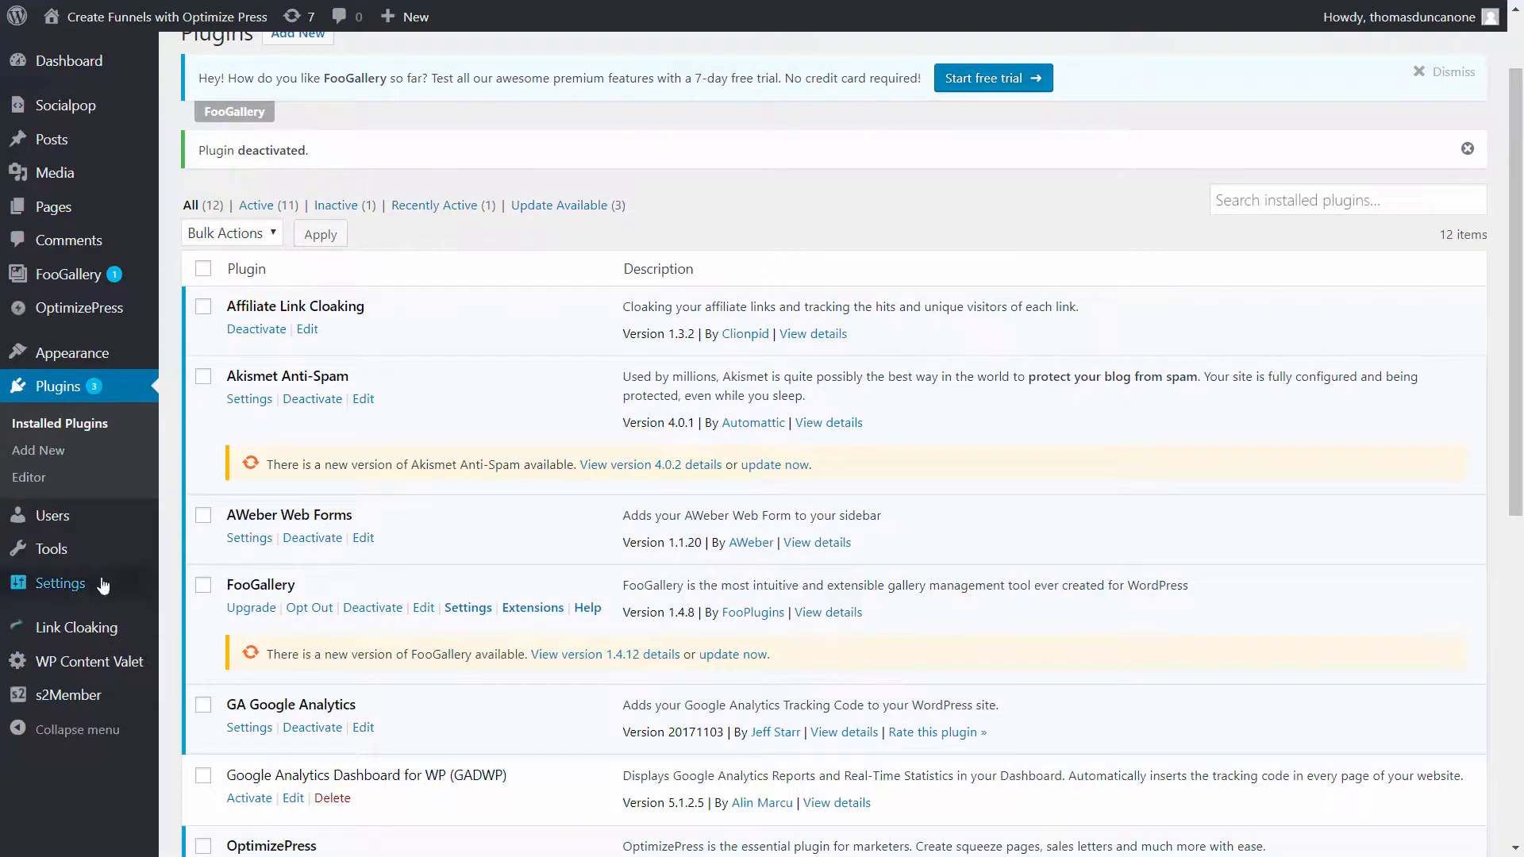
- Open the GA Google Analytics plugin's settings, dismiss the Important notice about Universal Analytics and save that preference
{"action": "mouse_move", "coordinate": [80, 587]}
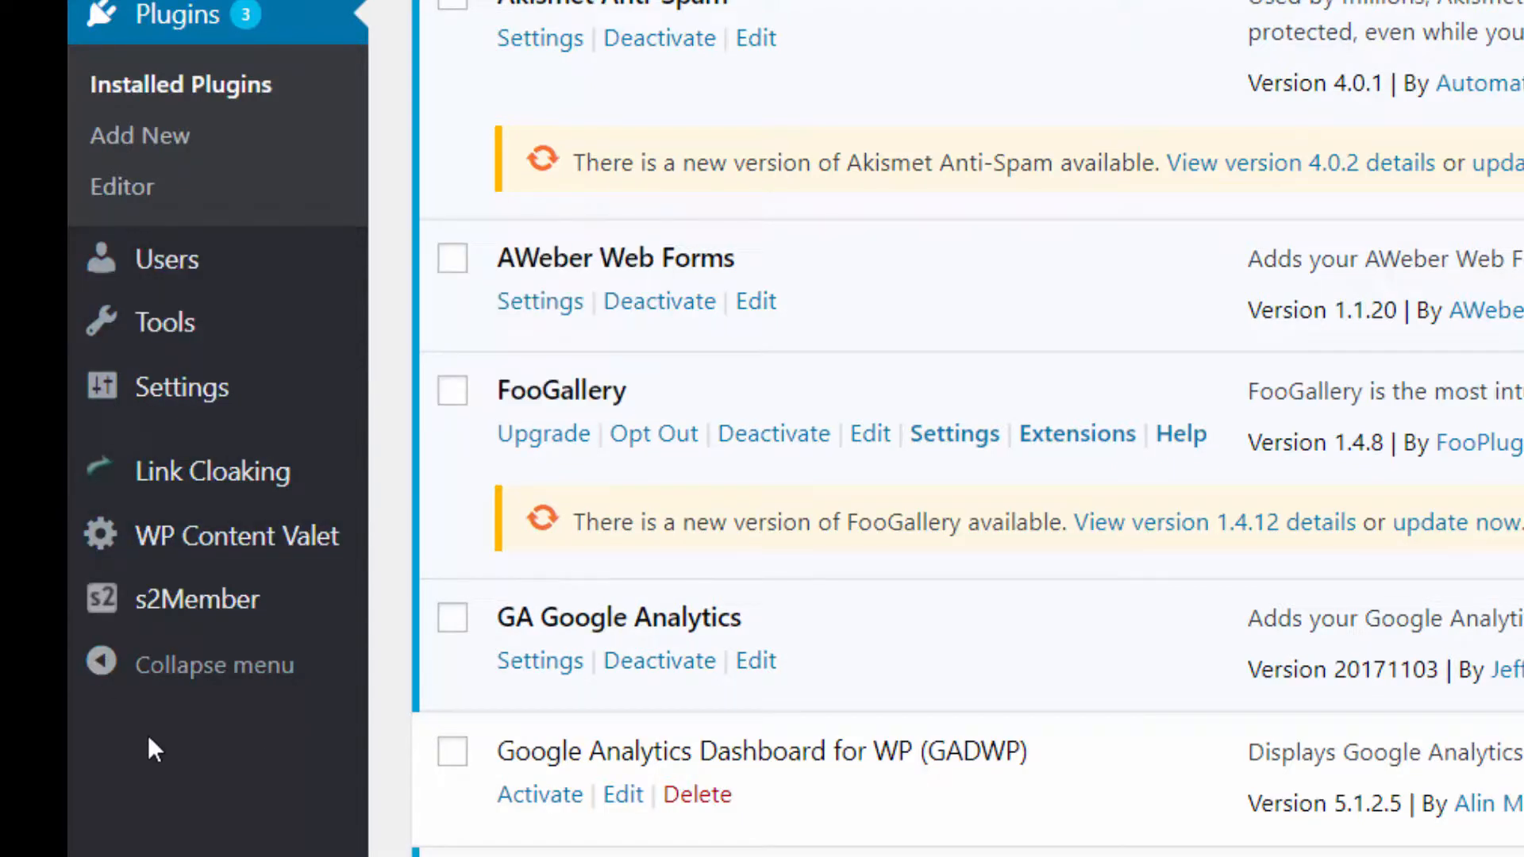
{"action": "mouse_move", "coordinate": [218, 400]}
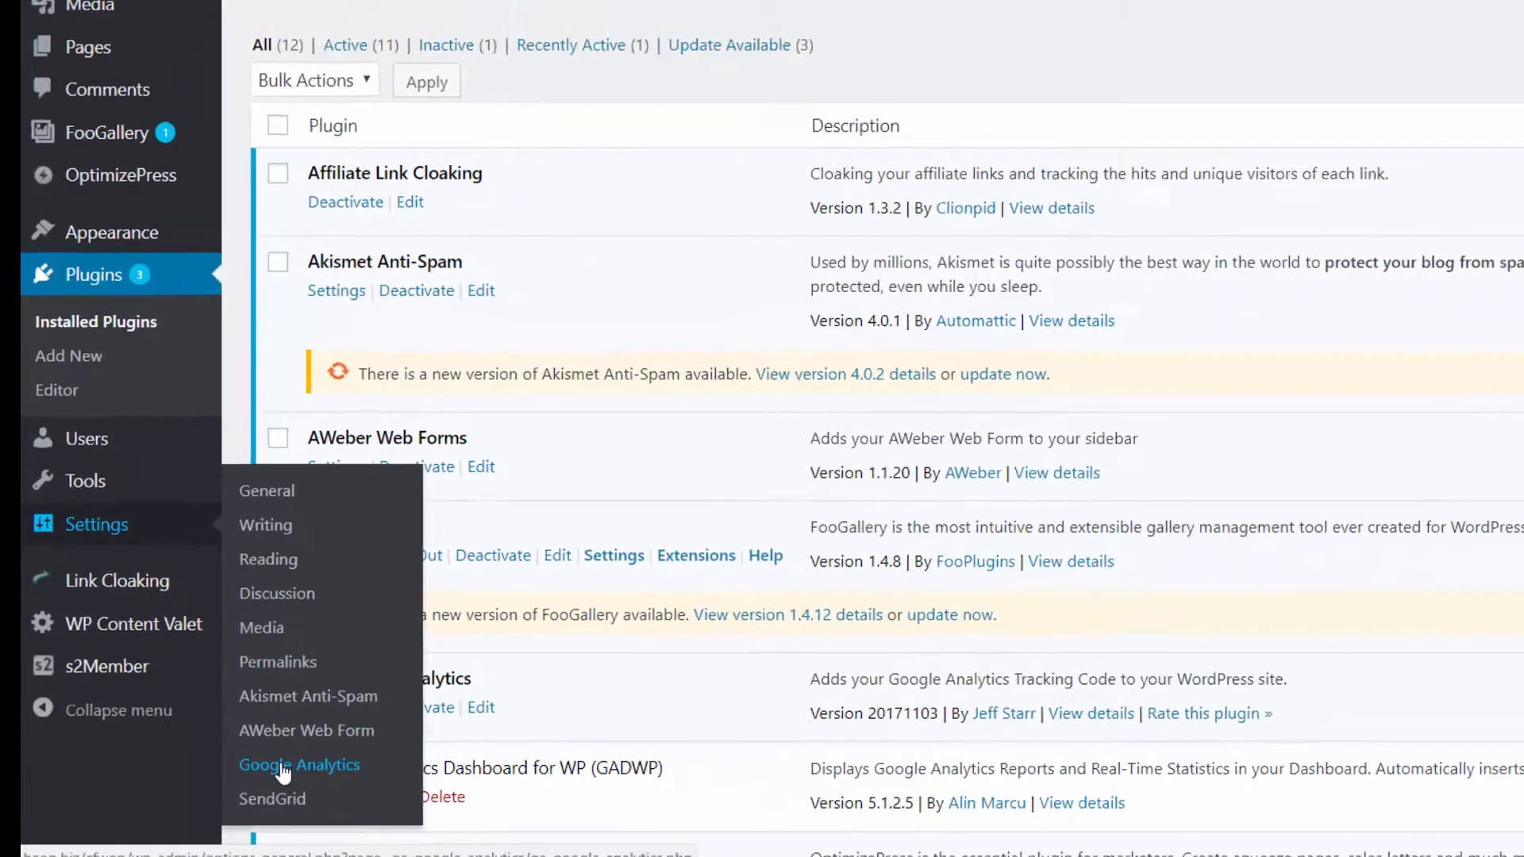
{"action": "left_click", "coordinate": [283, 767]}
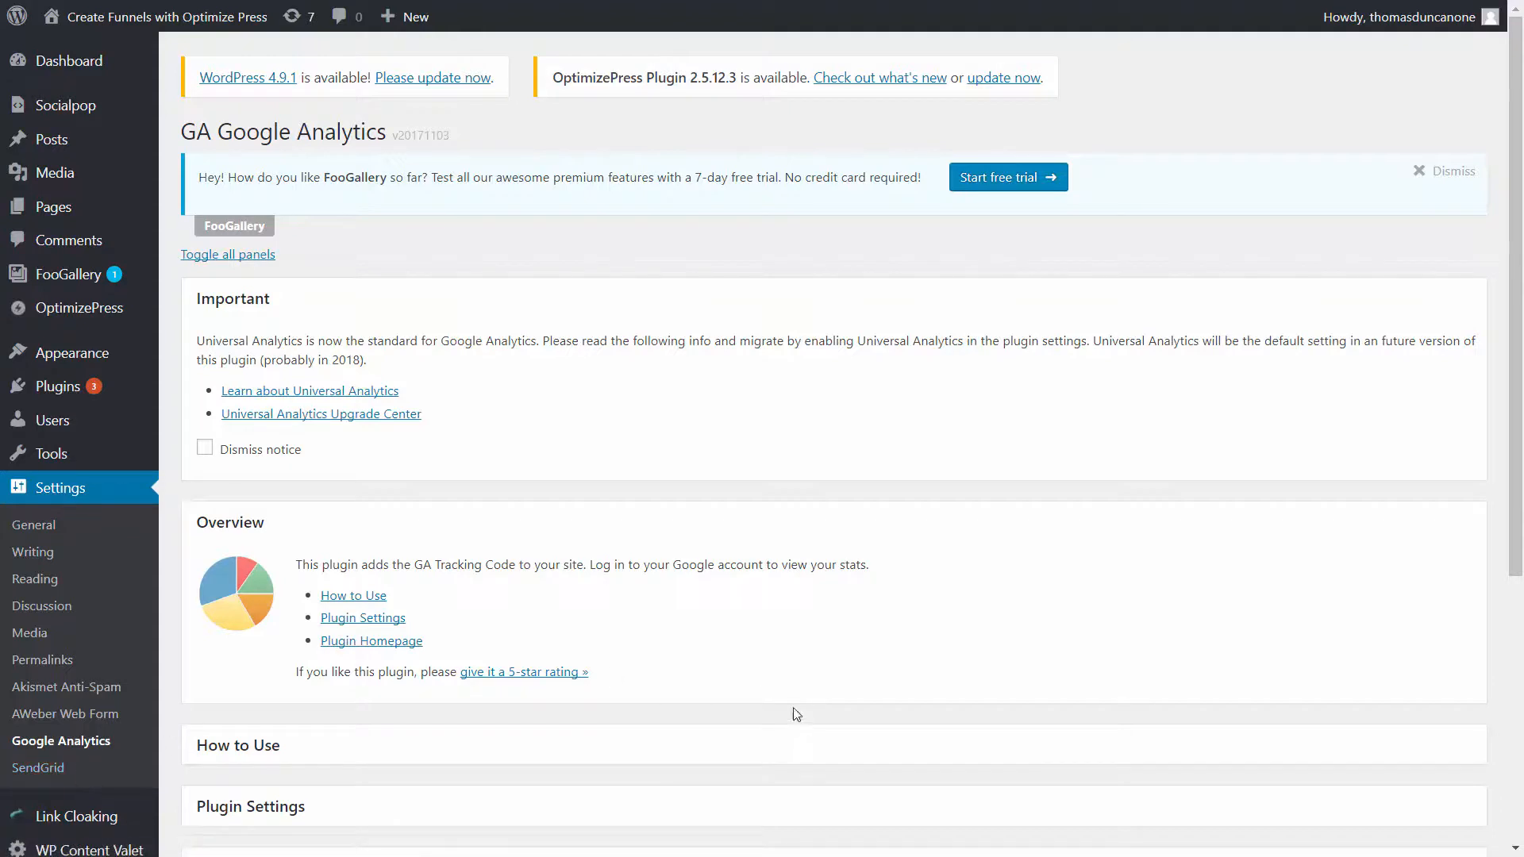
{"action": "left_click", "coordinate": [204, 450]}
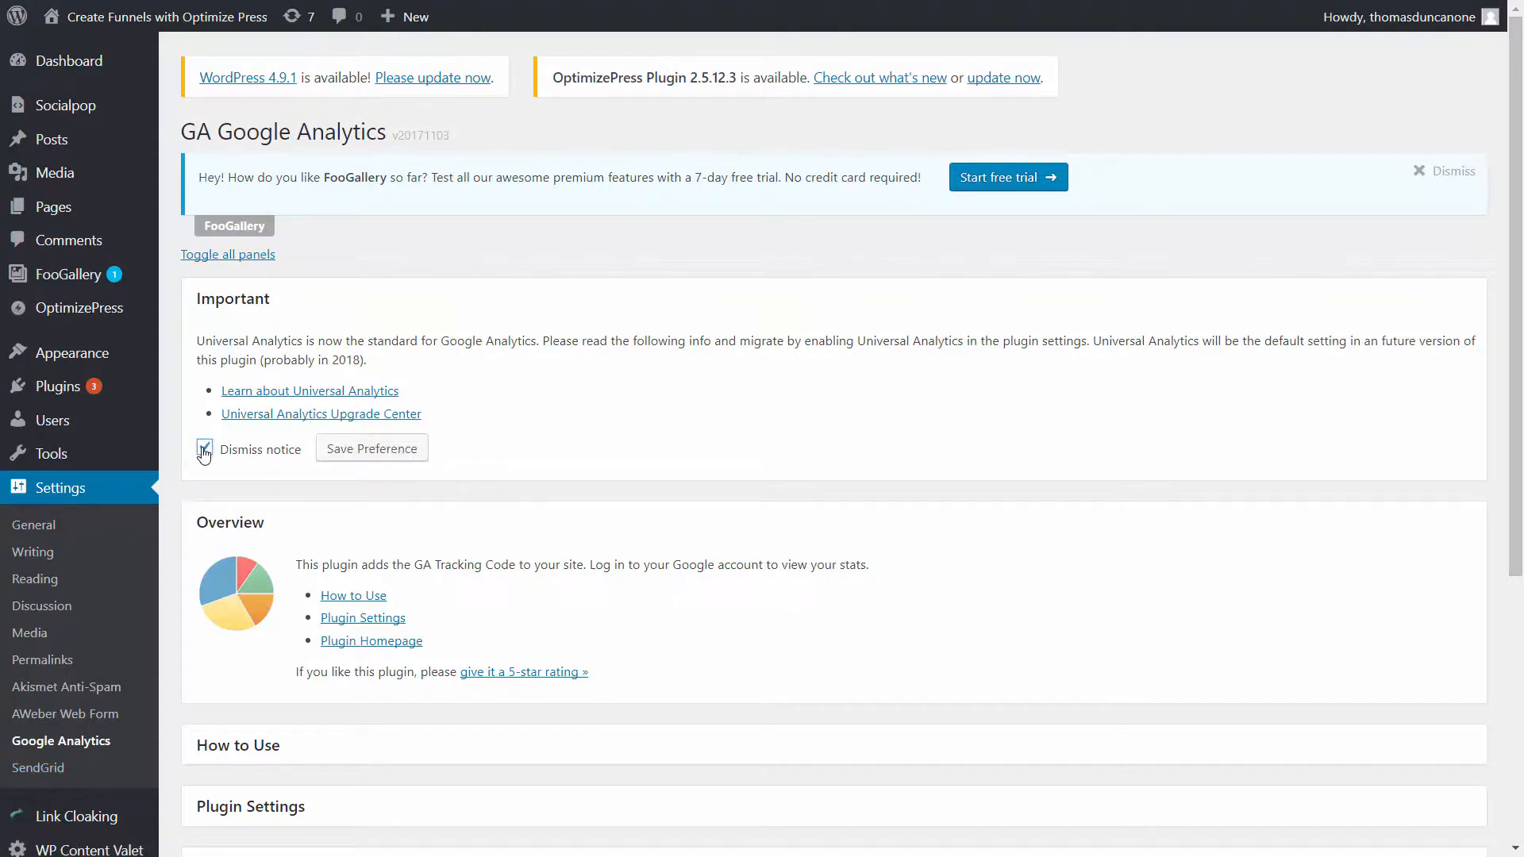
{"action": "left_click", "coordinate": [401, 451]}
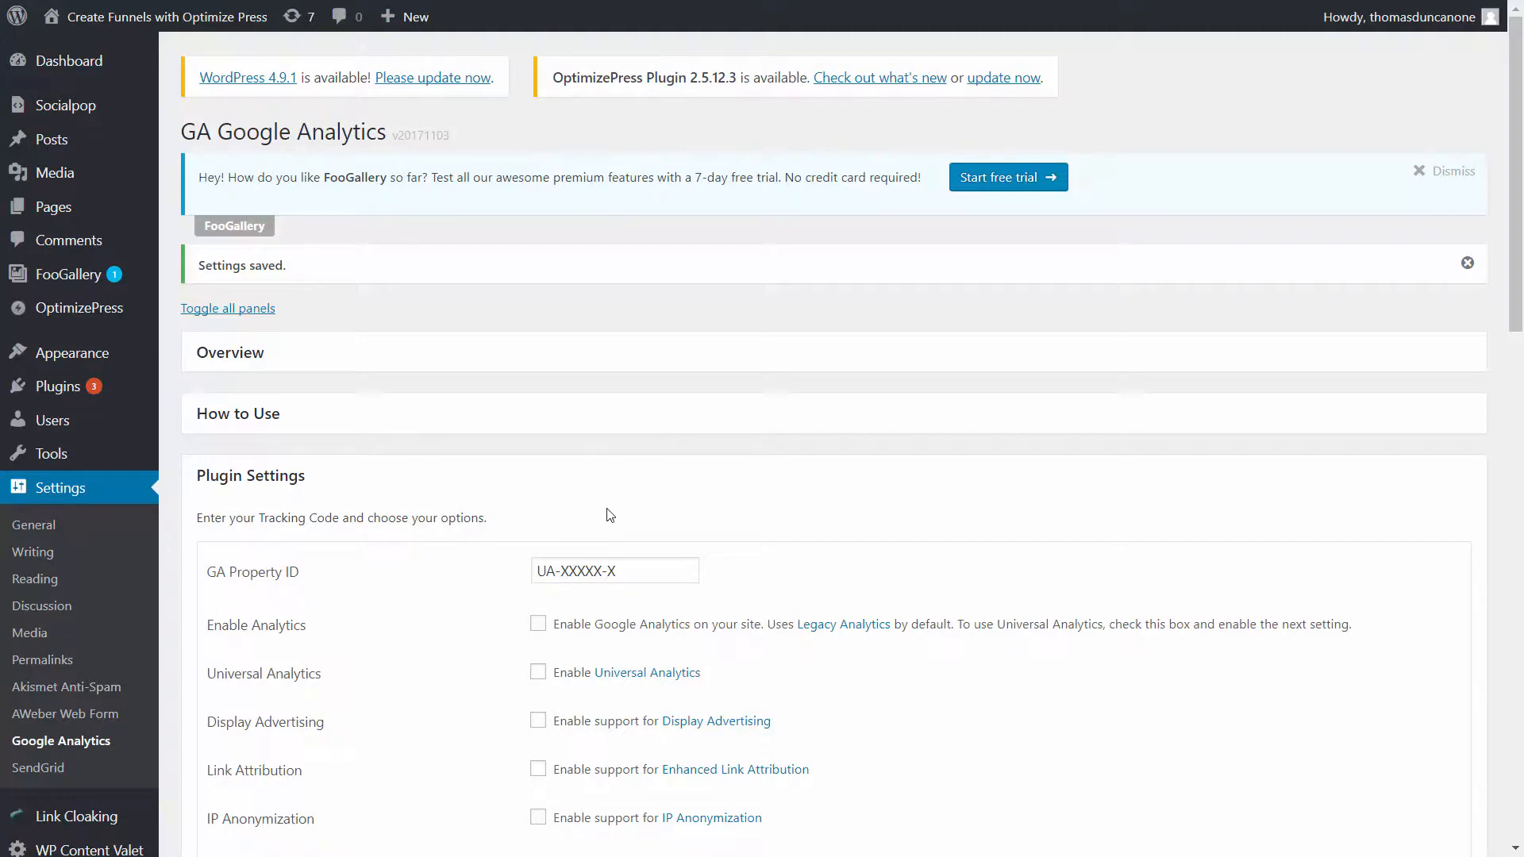
- Copy the tracking ID of the Google Analytics Video Training property from its property settings in Google Analytics
{"action": "scroll", "coordinate": [527, 524], "scroll_direction": "down", "scroll_amount": 3}
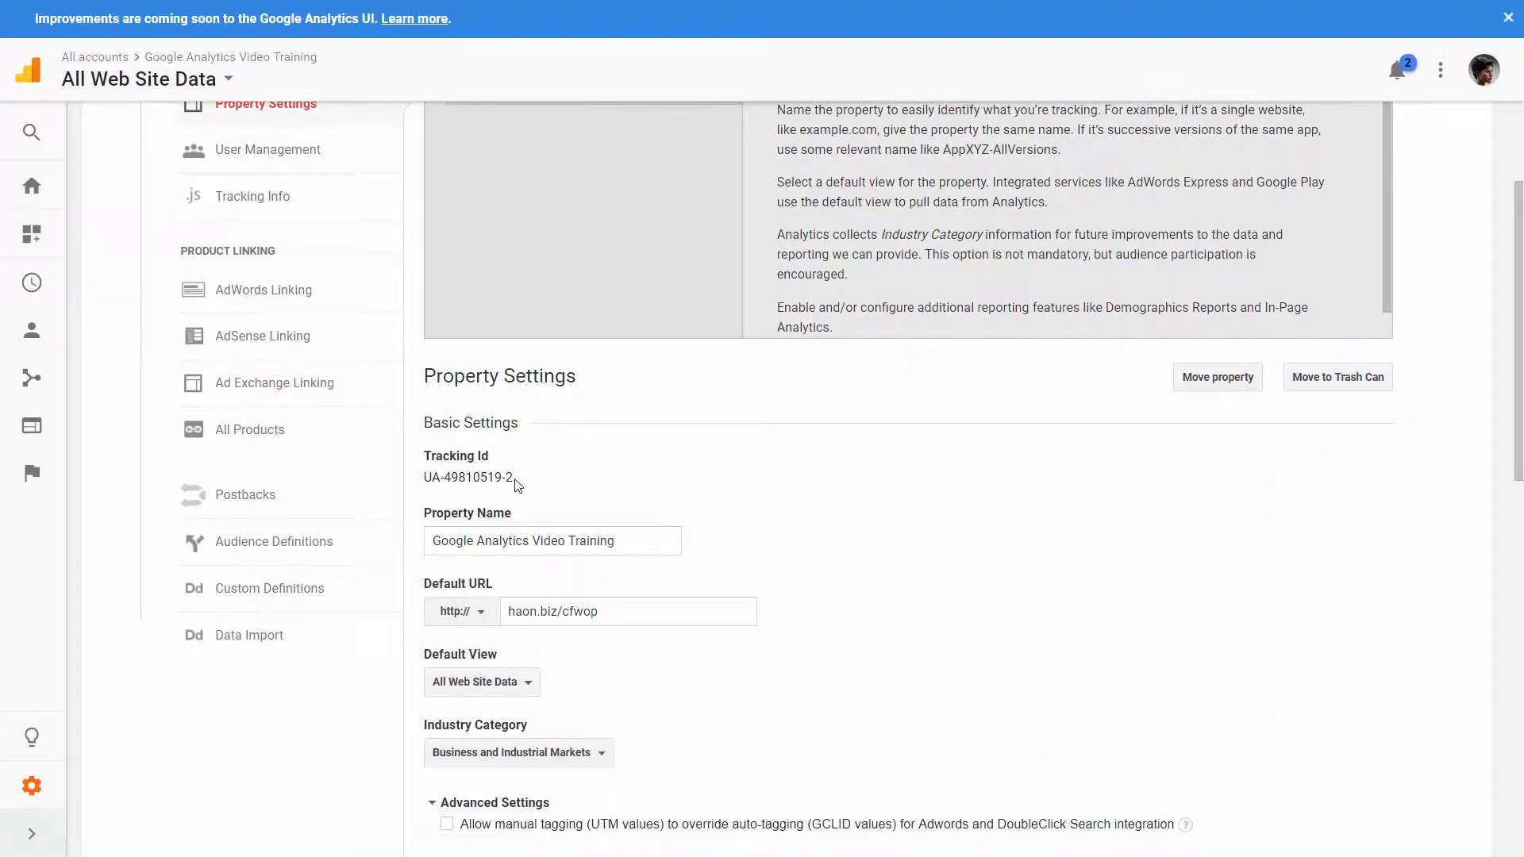
{"action": "left_click_drag", "start_coordinate": [515, 479], "coordinate": [426, 482]}
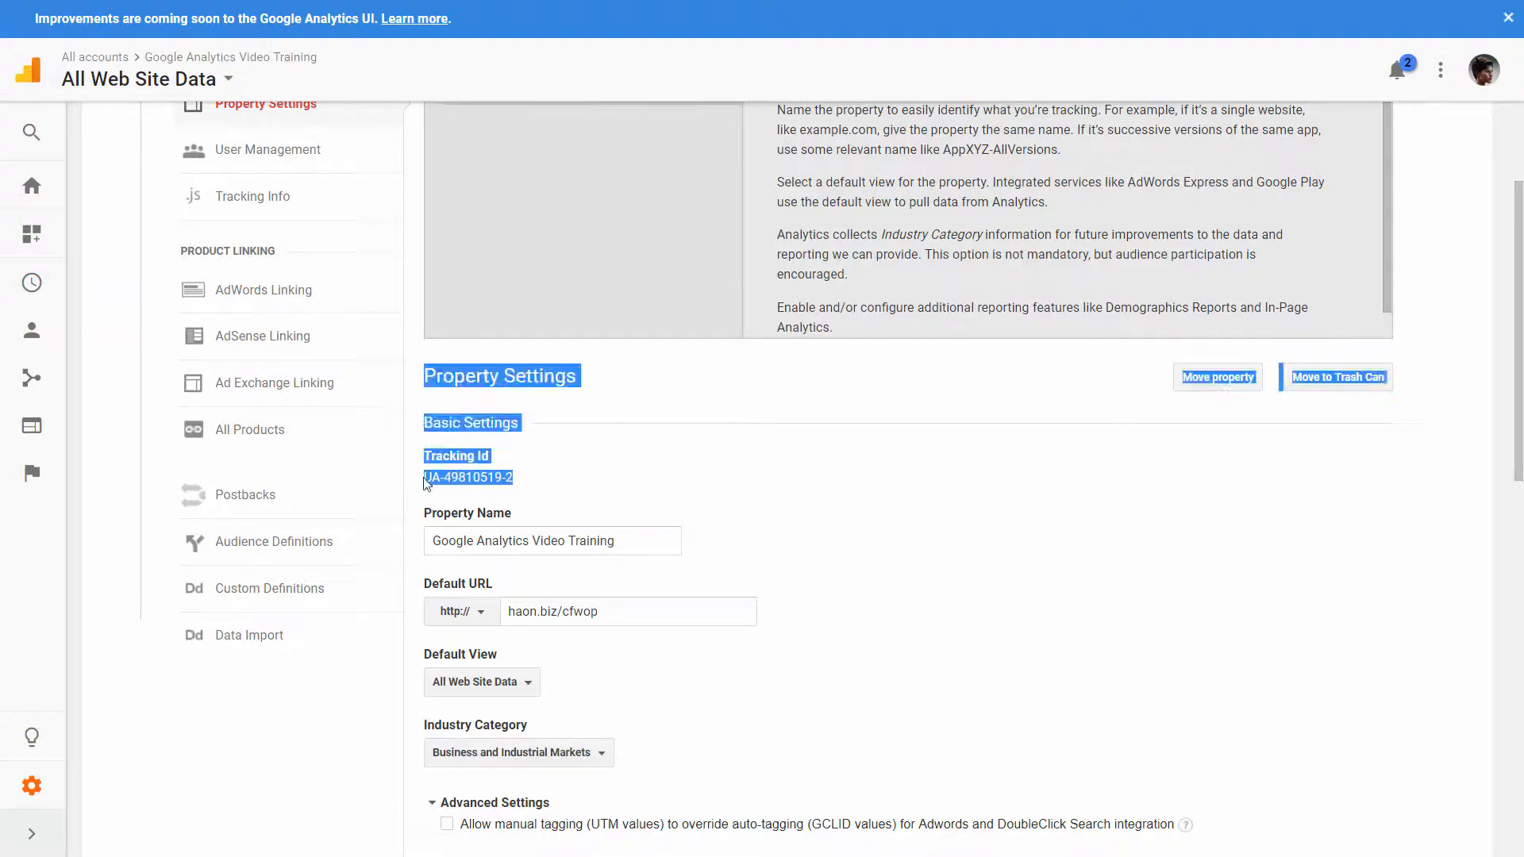
{"action": "left_click", "coordinate": [428, 477]}
{"action": "triple_click", "coordinate": [438, 477]}
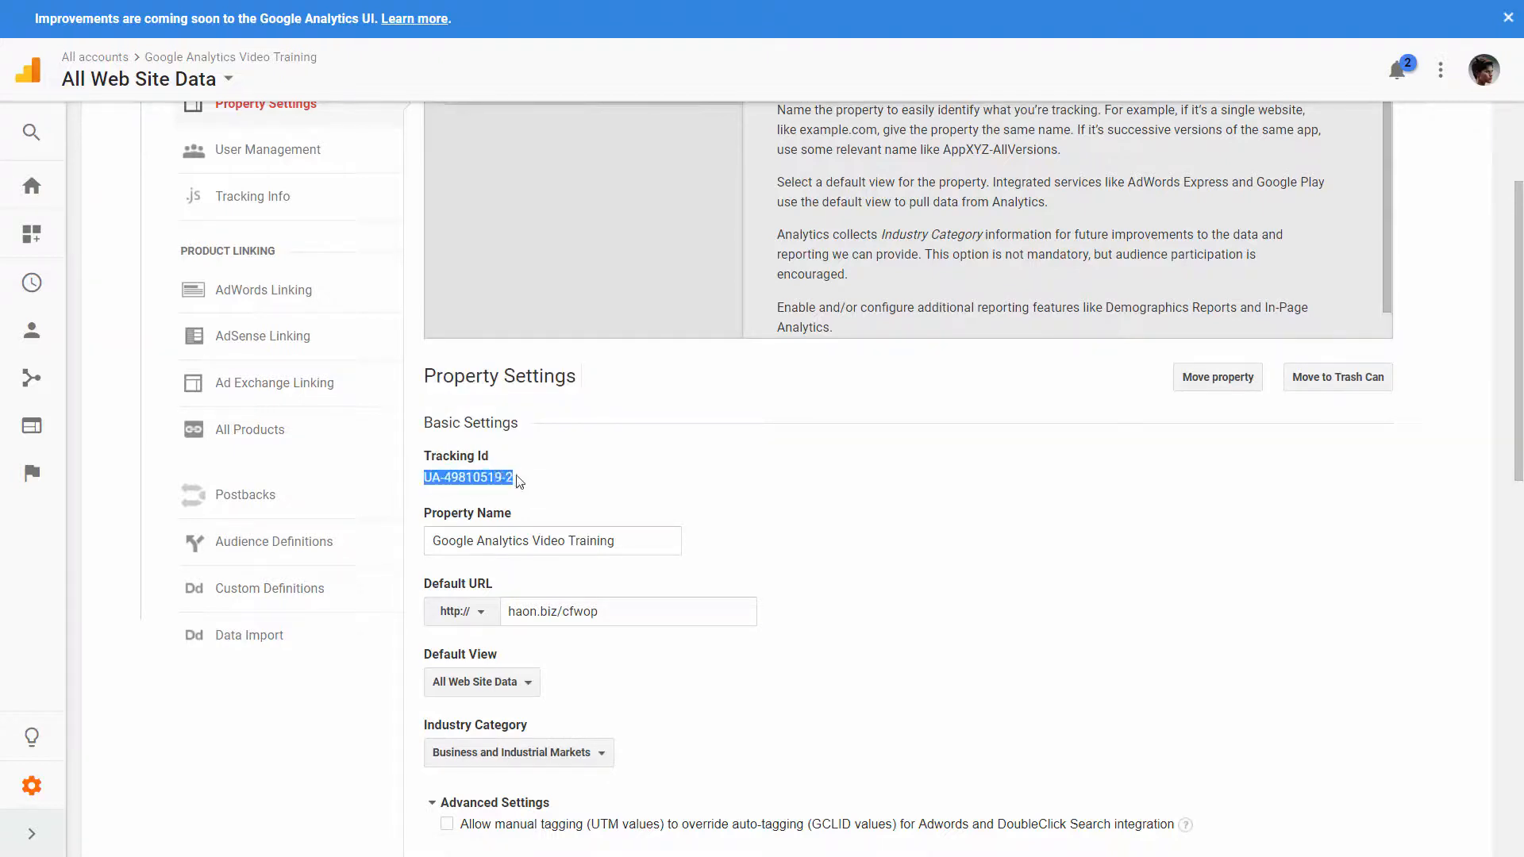
{"action": "right_click", "coordinate": [497, 486]}
{"action": "left_click", "coordinate": [531, 498]}
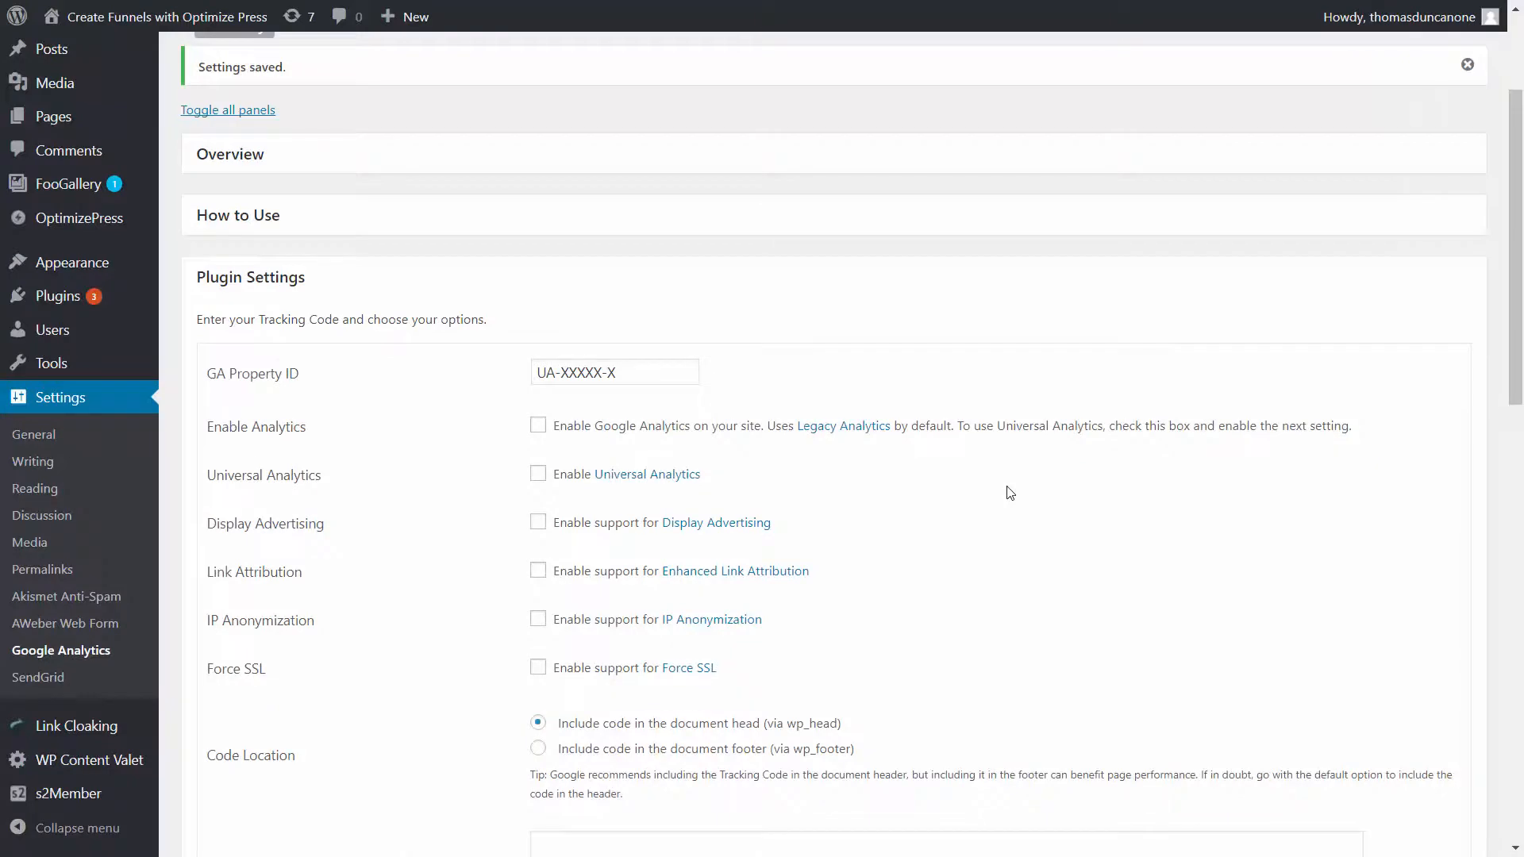
- Return to the WordPress plugin settings, replace the placeholder GA Property ID with the copied tracking ID and enable Google Analytics on the site
{"action": "left_click", "coordinate": [646, 369]}
{"action": "left_click_drag", "start_coordinate": [682, 372], "coordinate": [498, 384]}
{"action": "key", "text": "ctrl+v"}
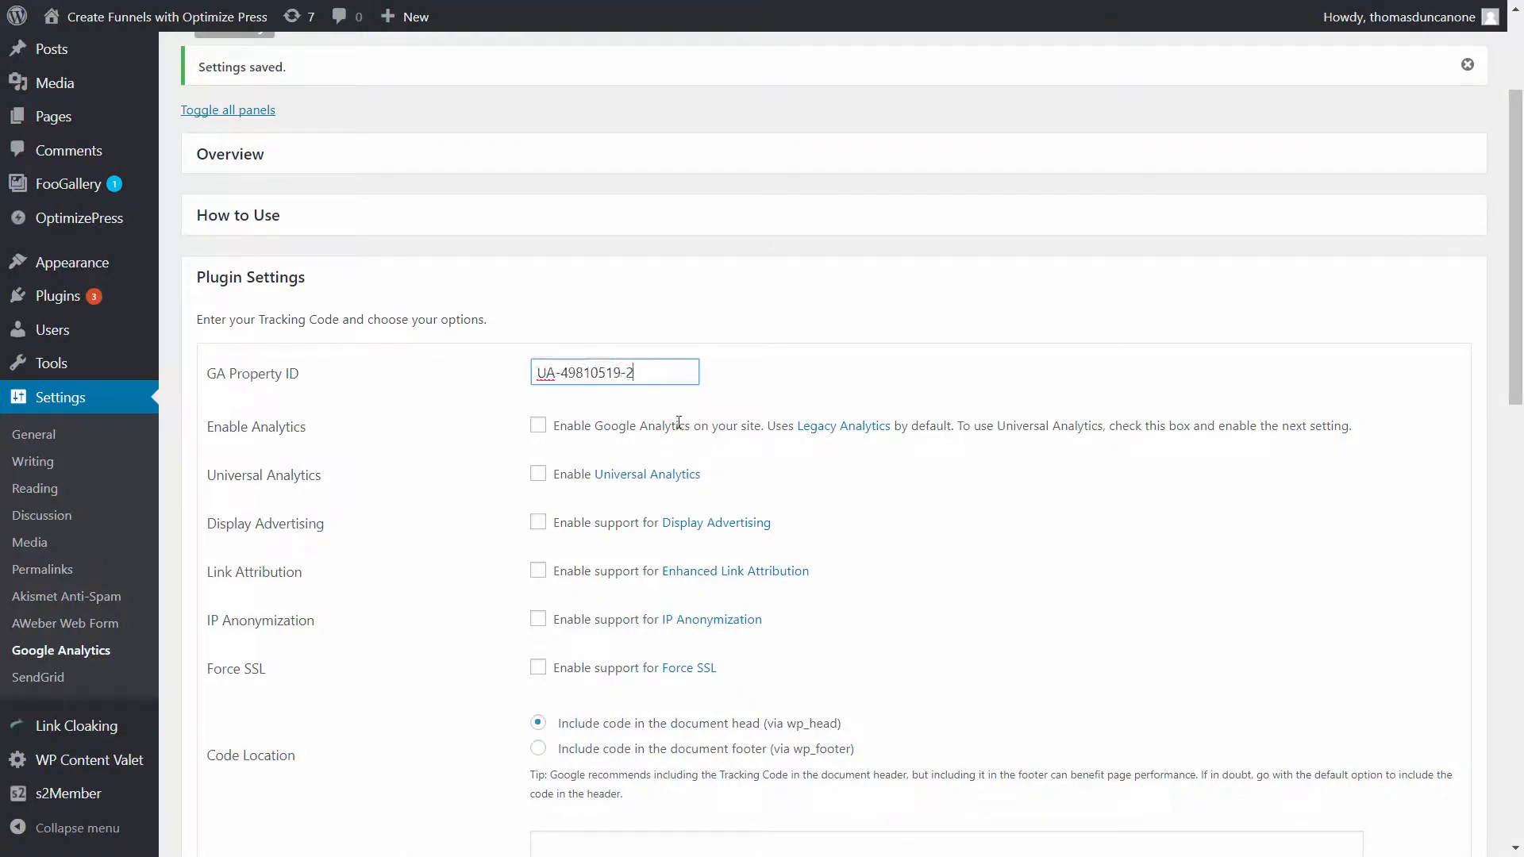
{"action": "left_click", "coordinate": [538, 426]}
- Enable GA in the WordPress Admin Area, disable it on the frontend for Admin-level users, and save the plugin settings
{"action": "scroll", "coordinate": [542, 434], "scroll_direction": "down", "scroll_amount": 1}
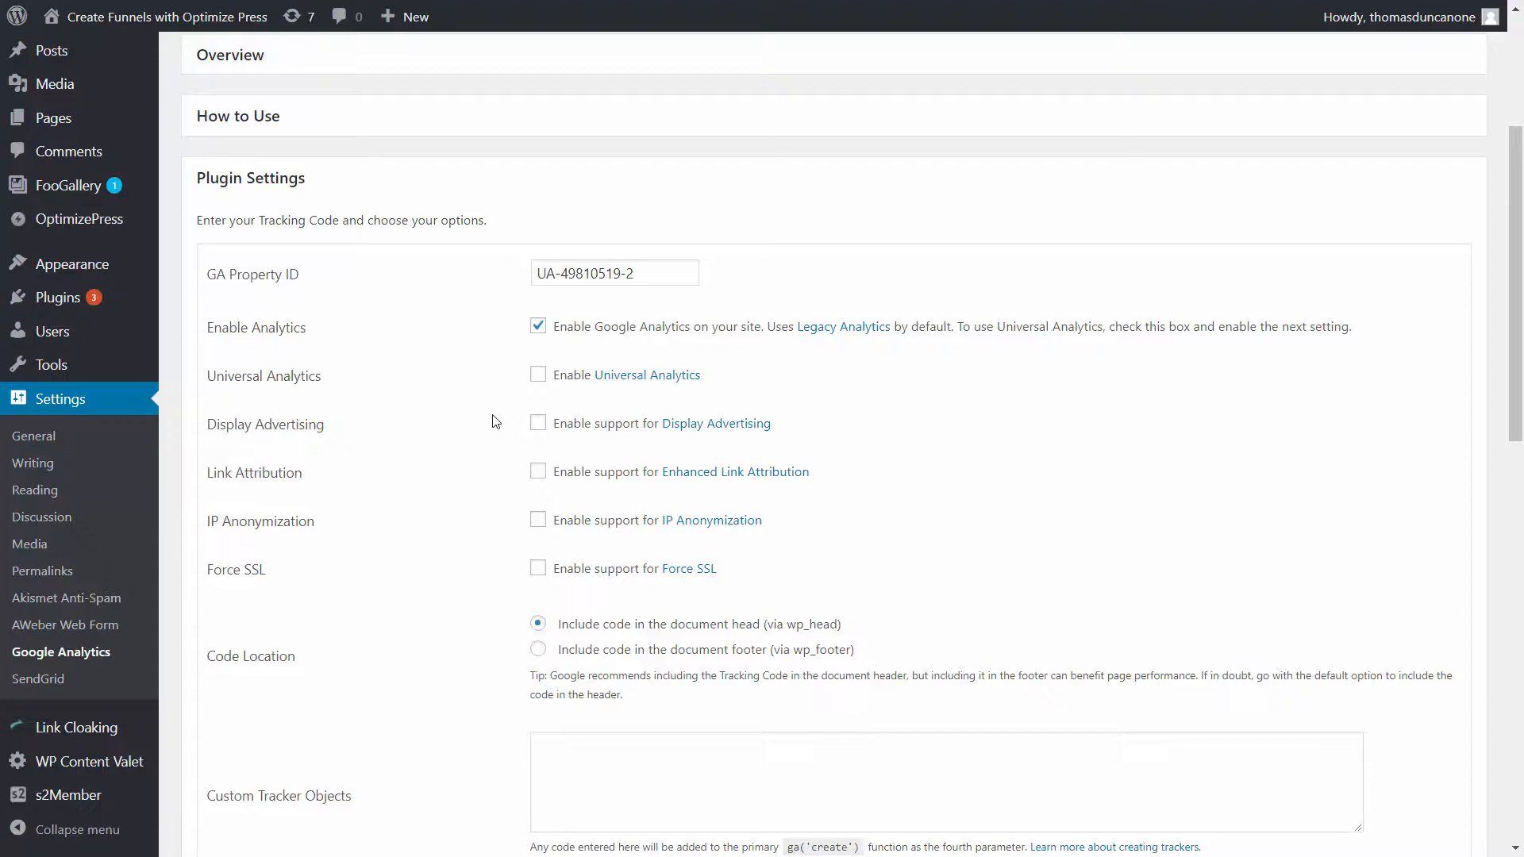
{"action": "scroll", "coordinate": [494, 421], "scroll_direction": "down", "scroll_amount": 9}
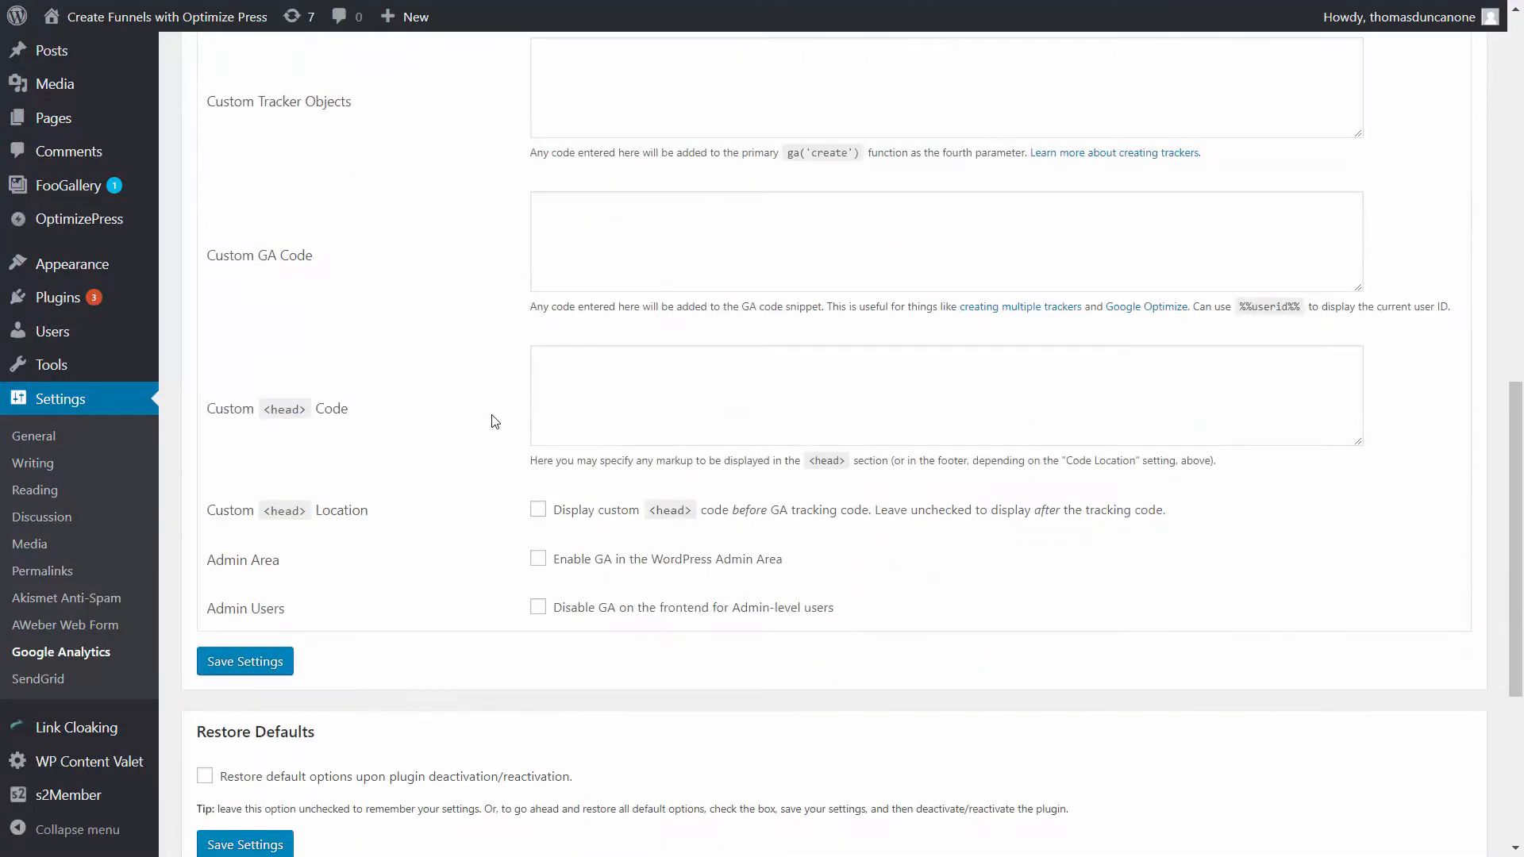
{"action": "scroll", "coordinate": [494, 421], "scroll_direction": "down", "scroll_amount": 3}
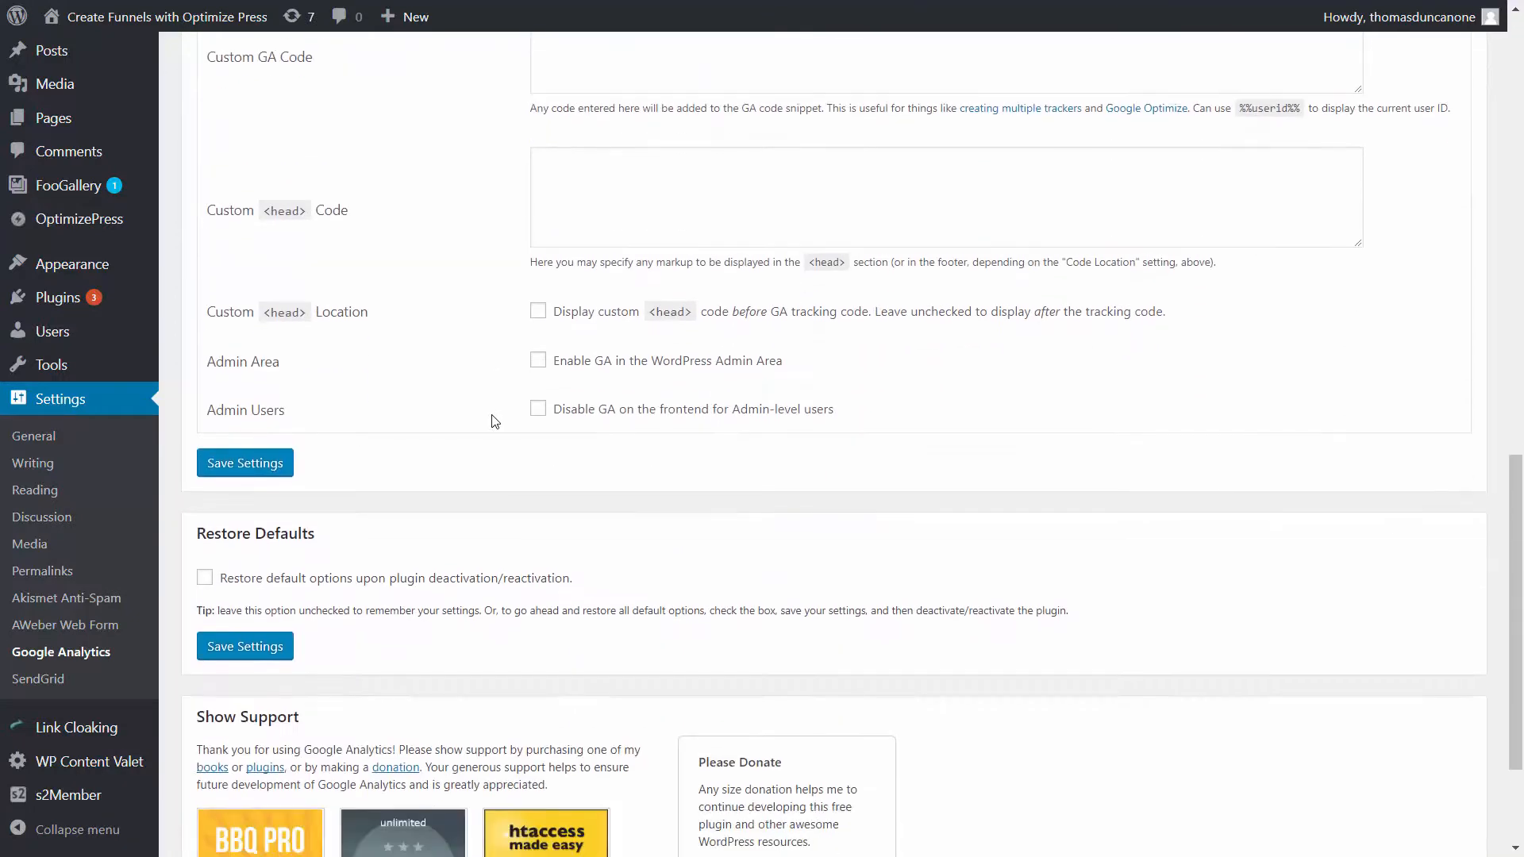
{"action": "left_click", "coordinate": [539, 362]}
{"action": "left_click", "coordinate": [537, 410]}
{"action": "left_click", "coordinate": [270, 467]}
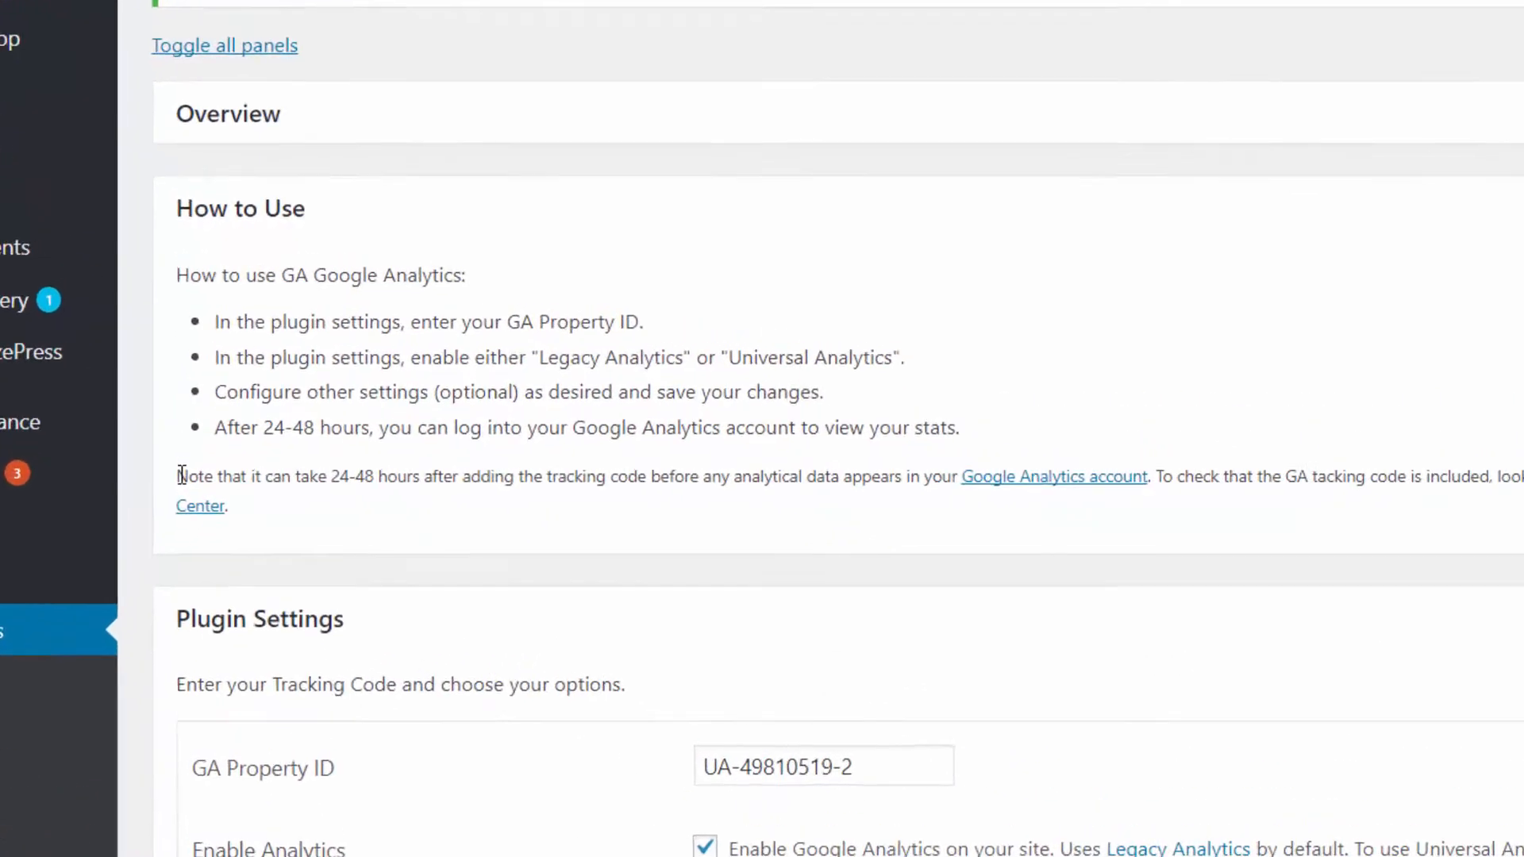
- Read the plugin's How to Use note about the delay before analytics data appears
{"action": "left_click_drag", "start_coordinate": [200, 387], "coordinate": [540, 396]}
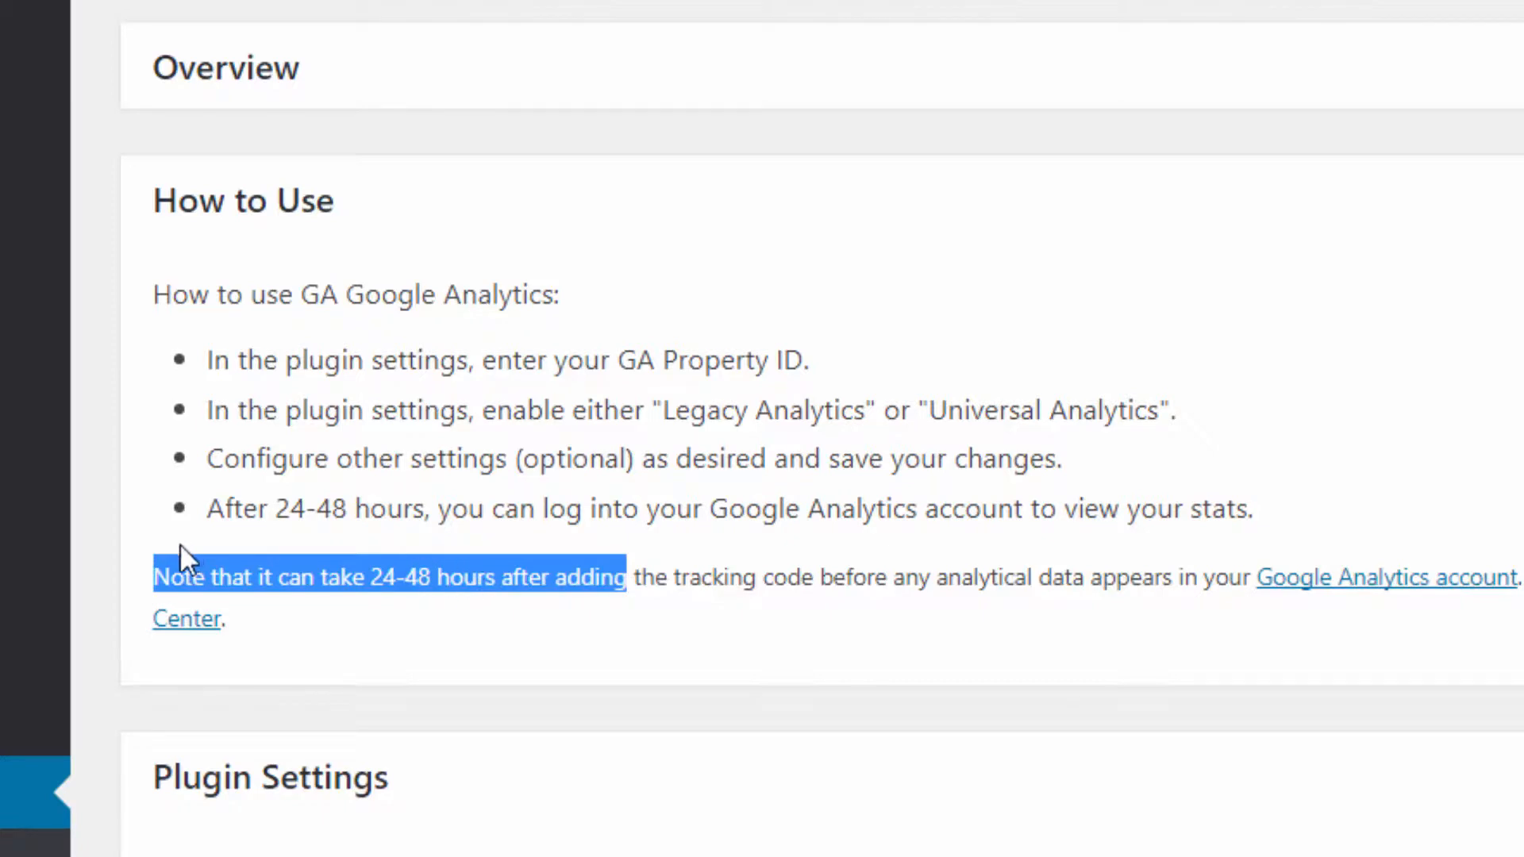
{"action": "left_click", "coordinate": [659, 619]}
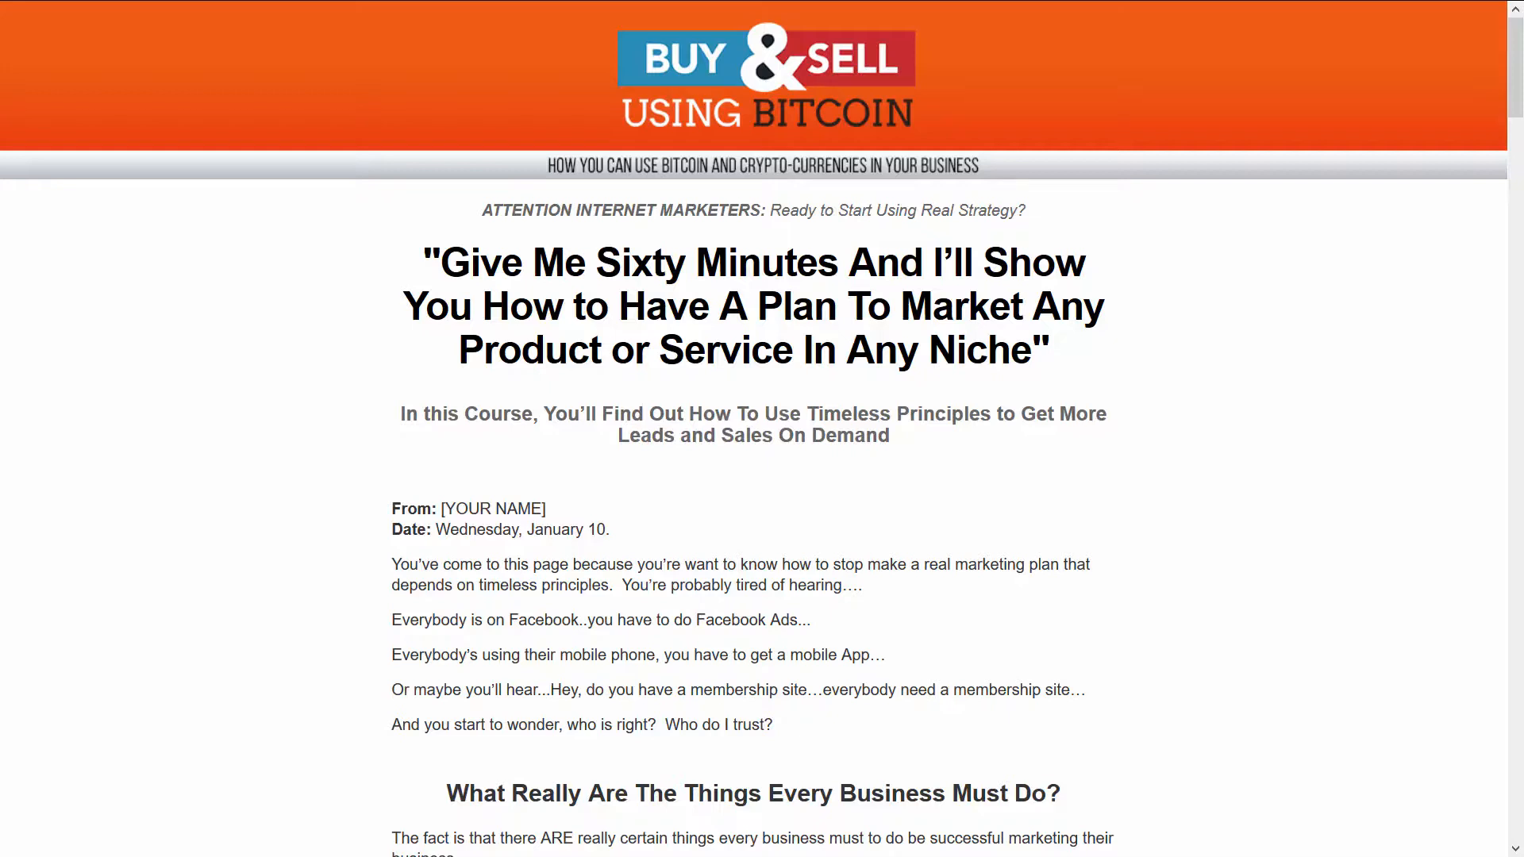
- Leave the full-screen view of the Bitcoin sales page and open the NVU website from the Google results
{"action": "key", "text": "F11"}
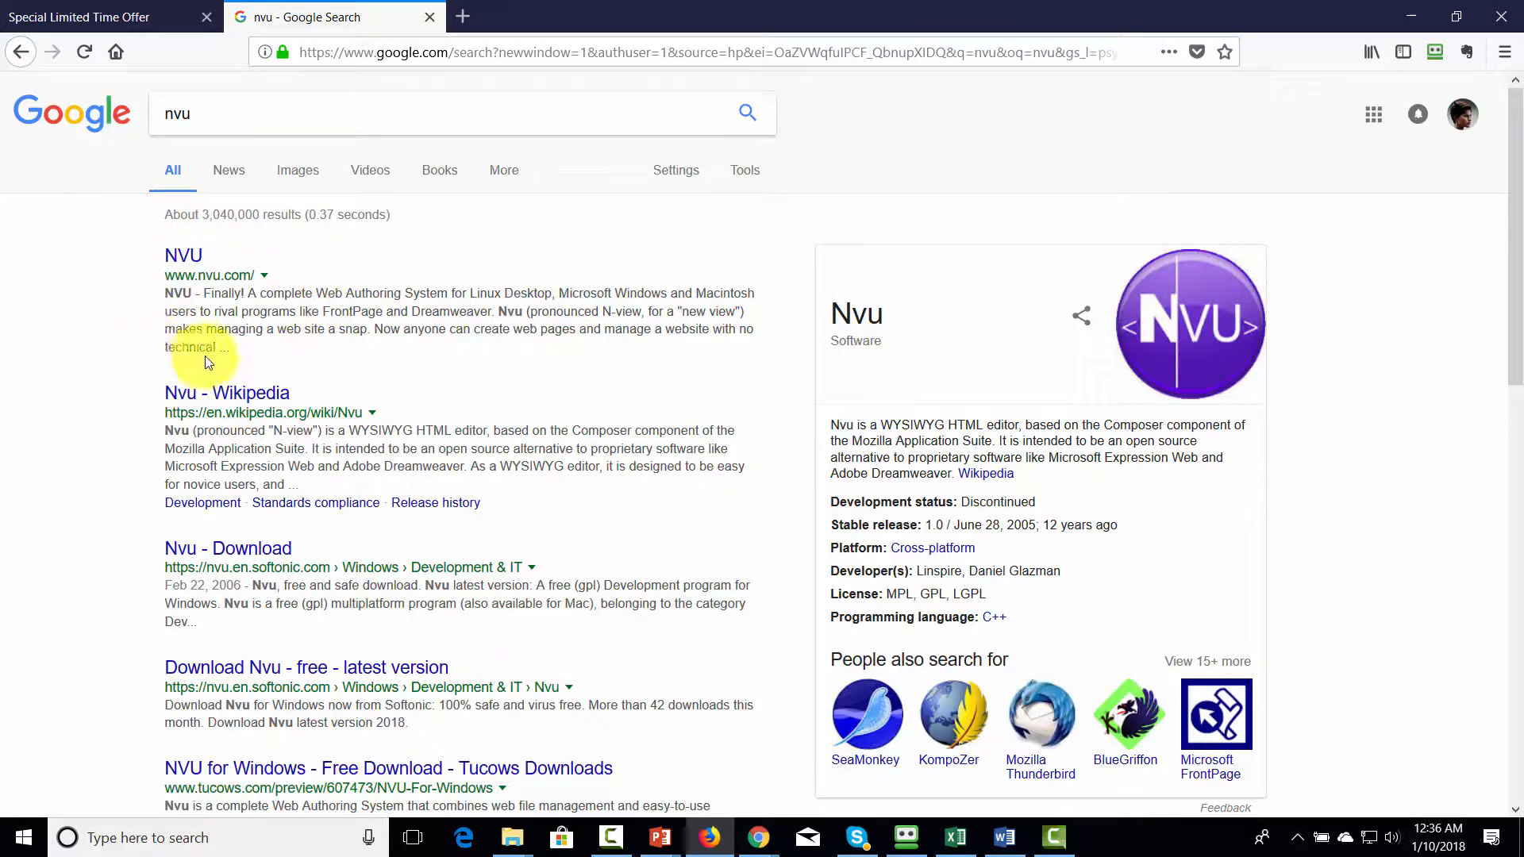
{"action": "left_click", "coordinate": [191, 265]}
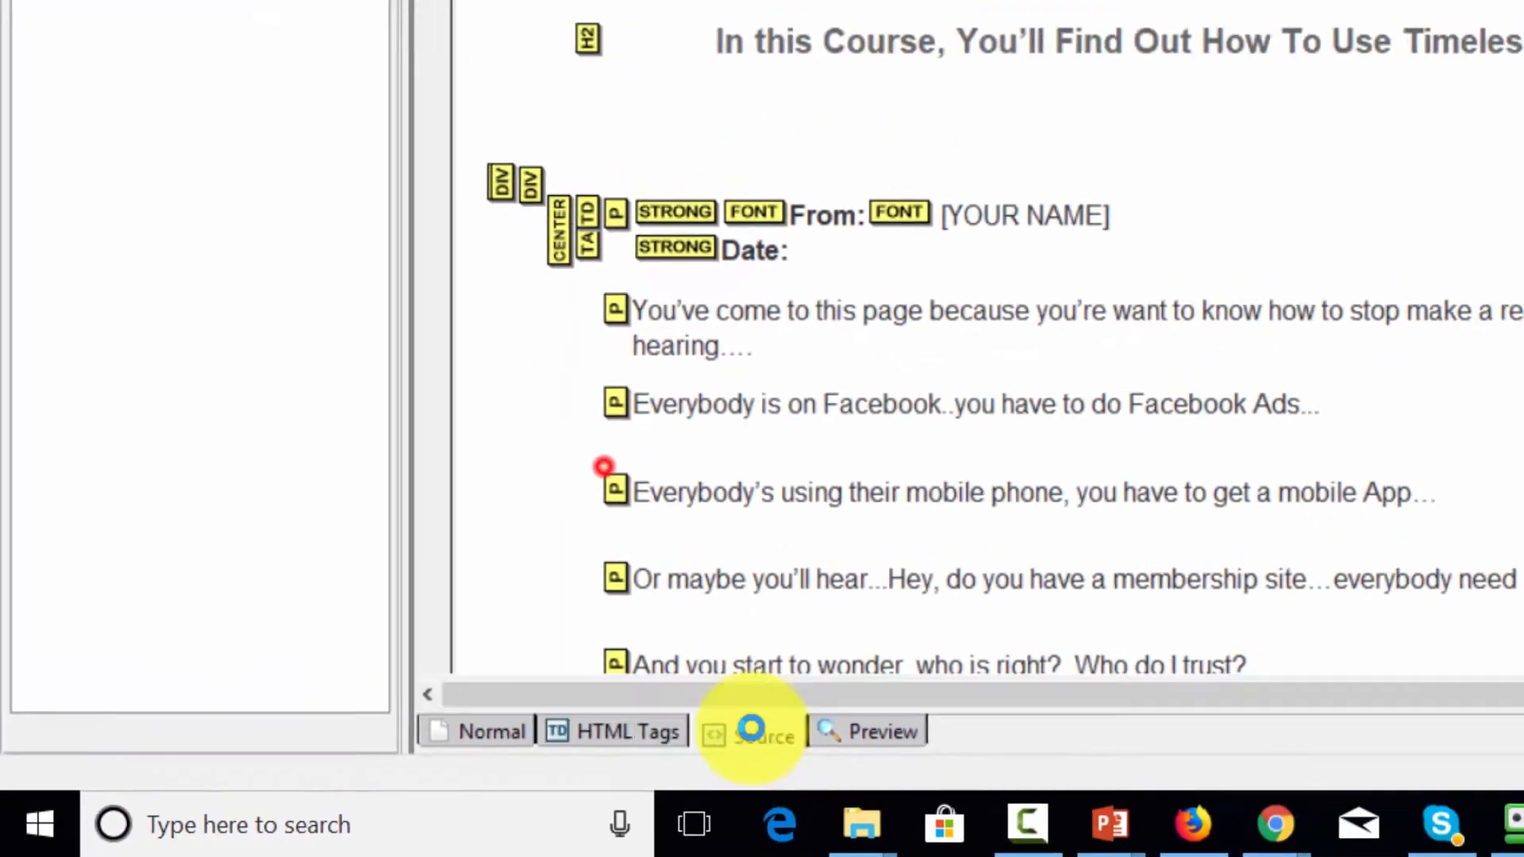
- Show the sales page's HTML source in Nvu and copy the Bitcoin Selling property's complete Global Site Tag code from Google Analytics
{"action": "left_click", "coordinate": [1023, 689]}
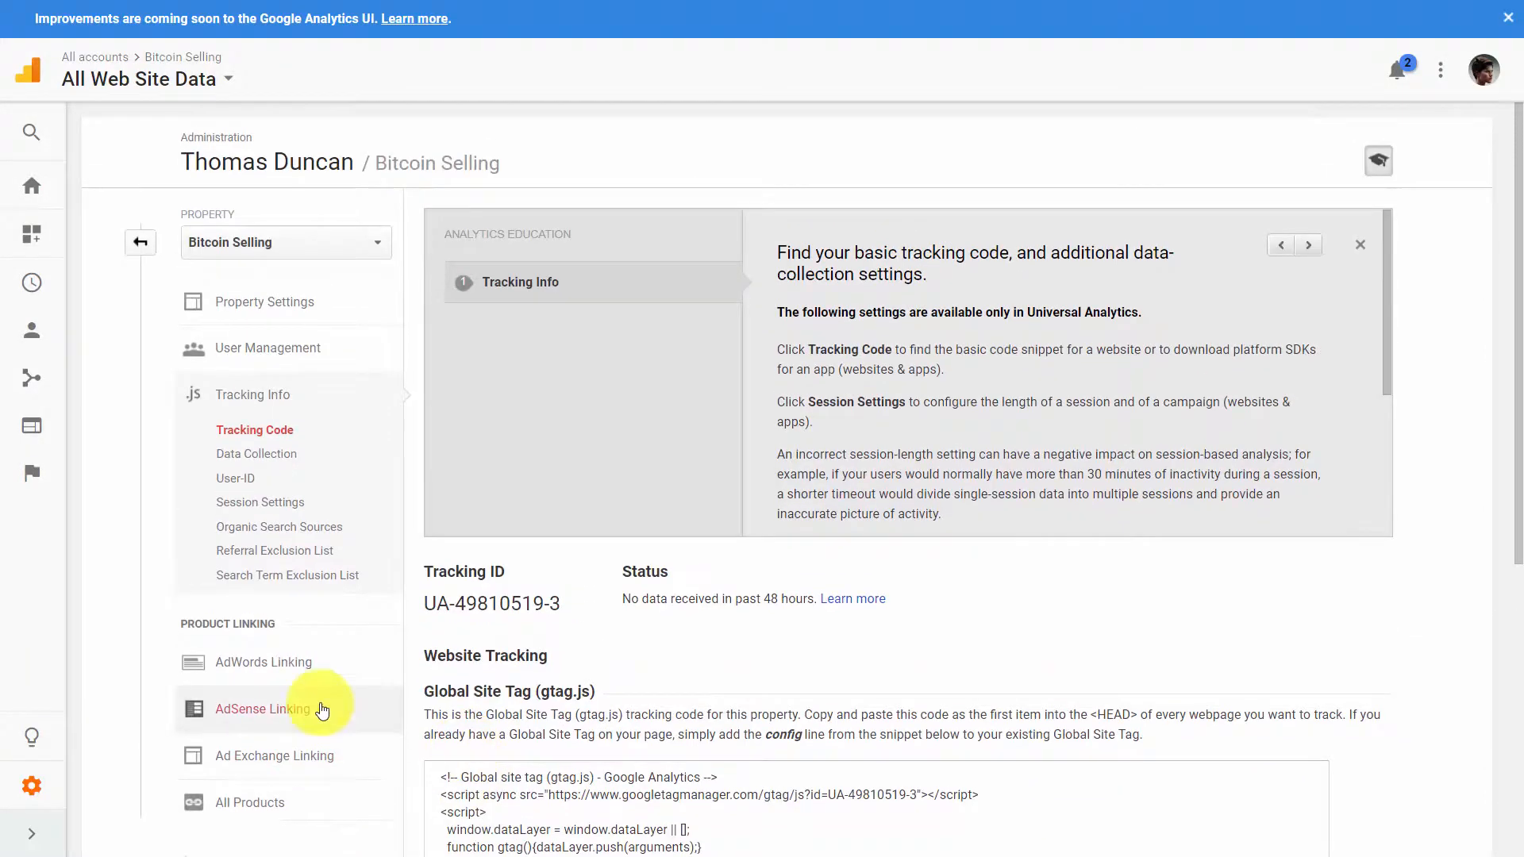
{"action": "scroll", "coordinate": [688, 288], "scroll_direction": "down", "scroll_amount": 3}
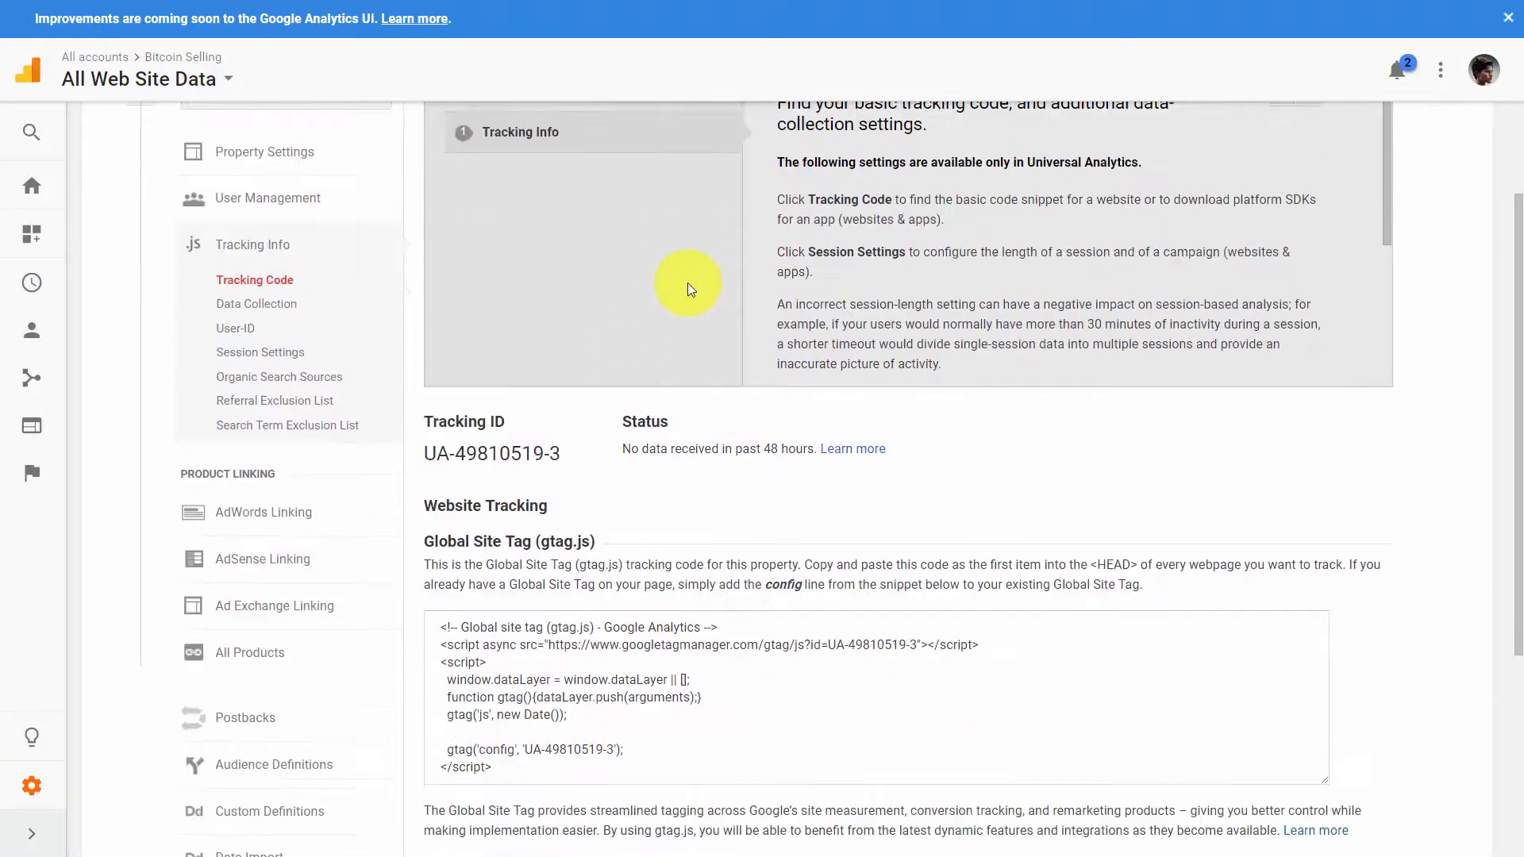
{"action": "scroll", "coordinate": [688, 287], "scroll_direction": "down", "scroll_amount": 1}
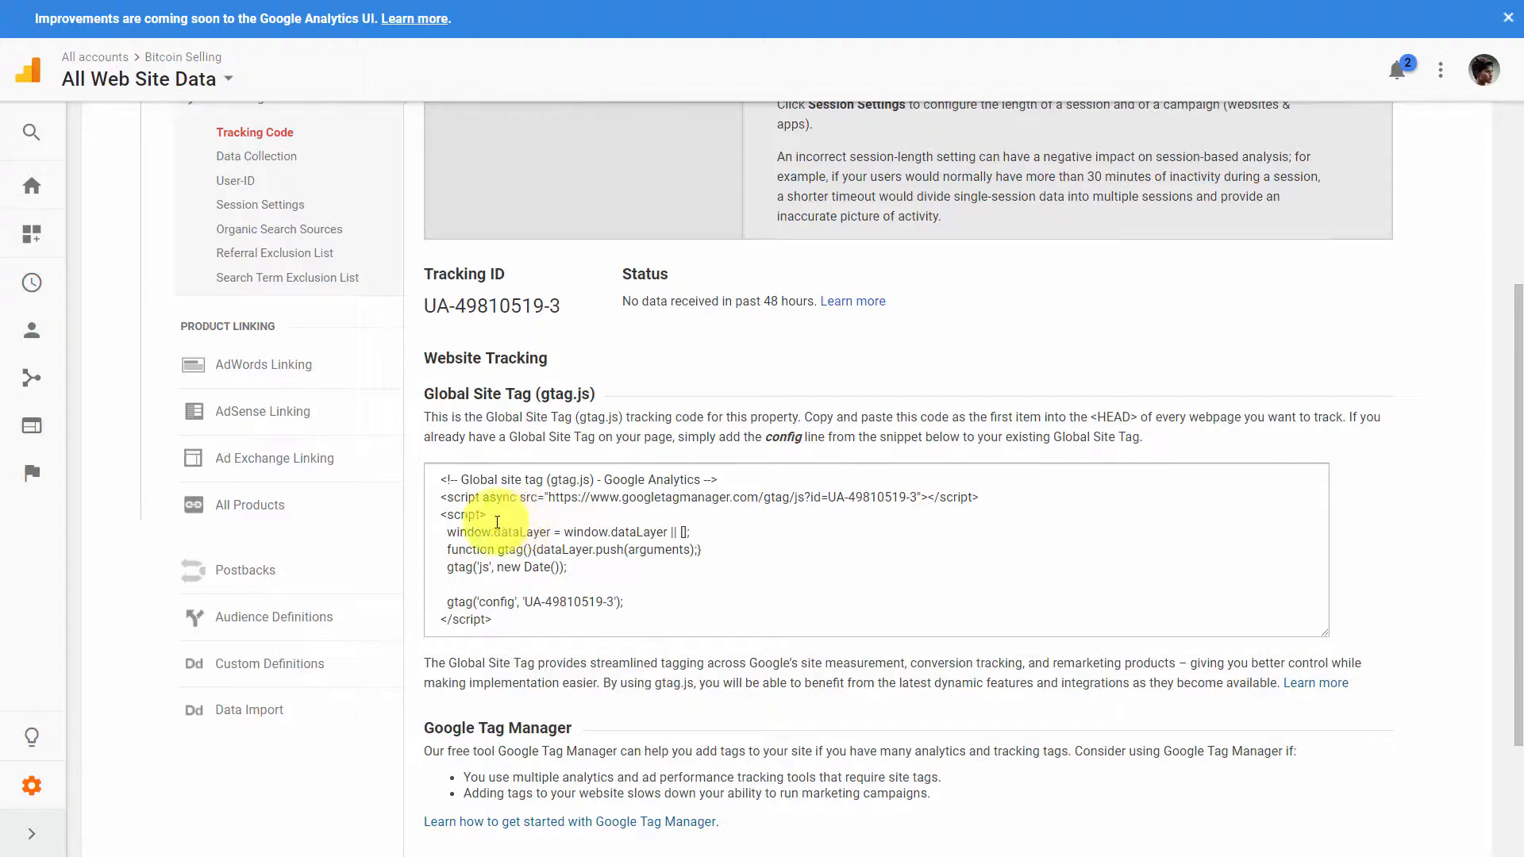
{"action": "left_click", "coordinate": [441, 477]}
{"action": "left_click_drag", "start_coordinate": [441, 477], "coordinate": [520, 622]}
{"action": "right_click", "coordinate": [517, 563]}
{"action": "left_click", "coordinate": [541, 577]}
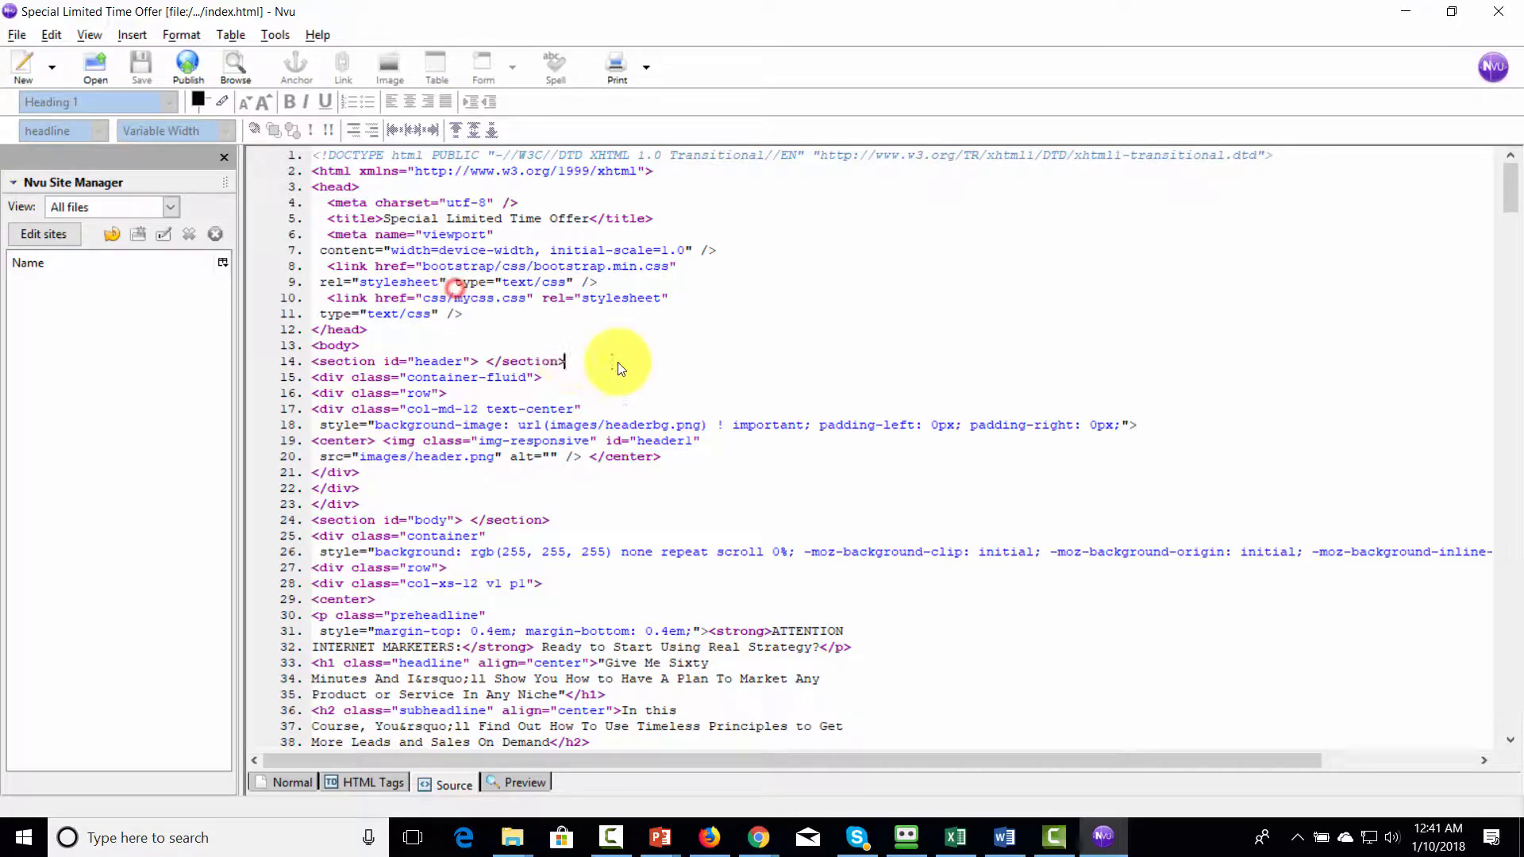
- Switch to Nvu, paste the Global Site Tag directly below the header section in the index.html source and save the page
{"action": "key", "text": "ctrl+v"}
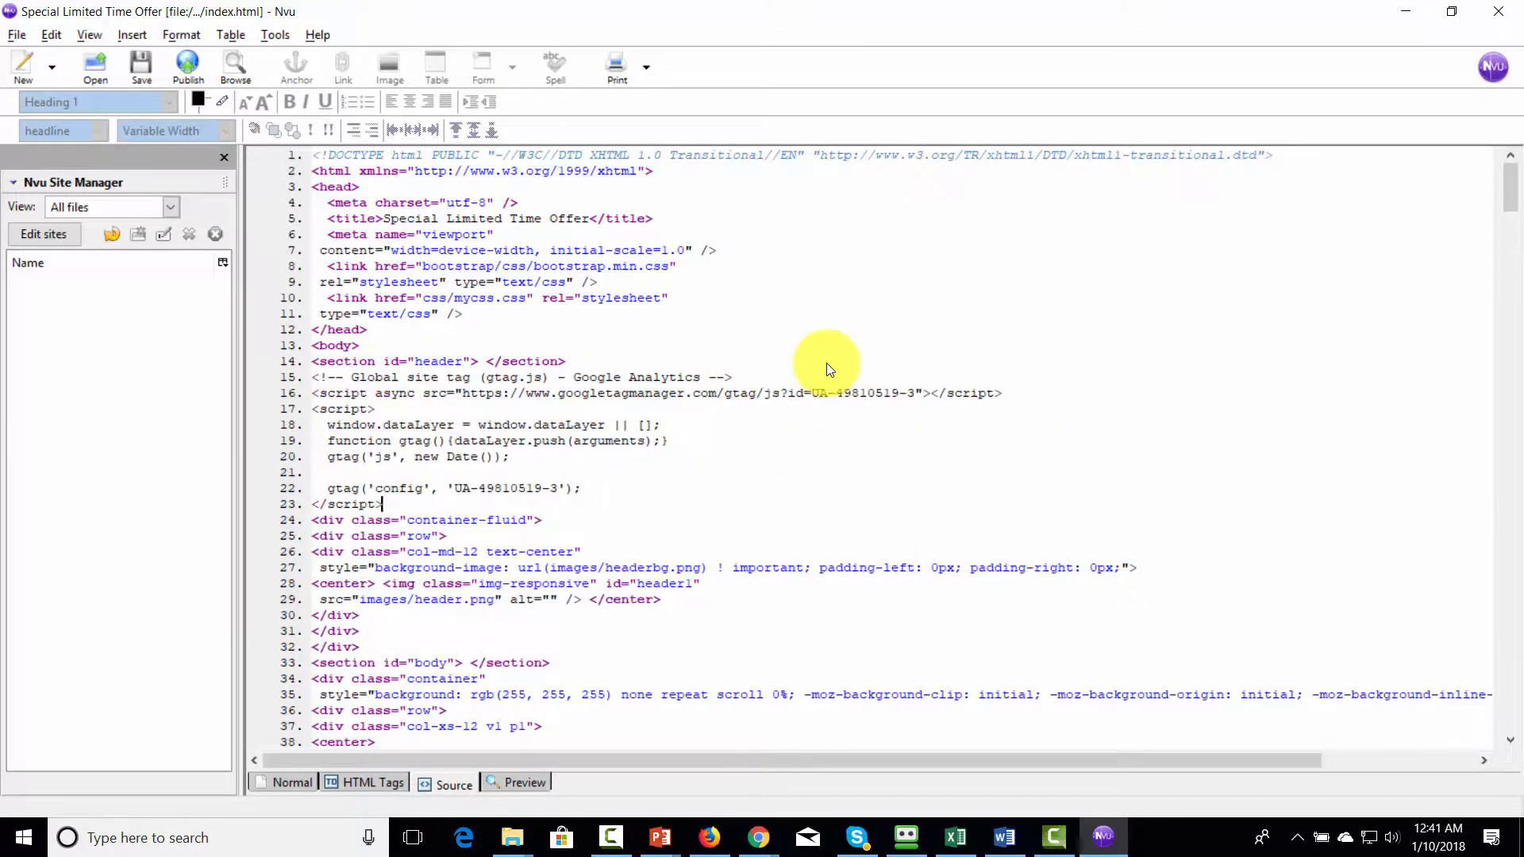
{"action": "left_click", "coordinate": [14, 31]}
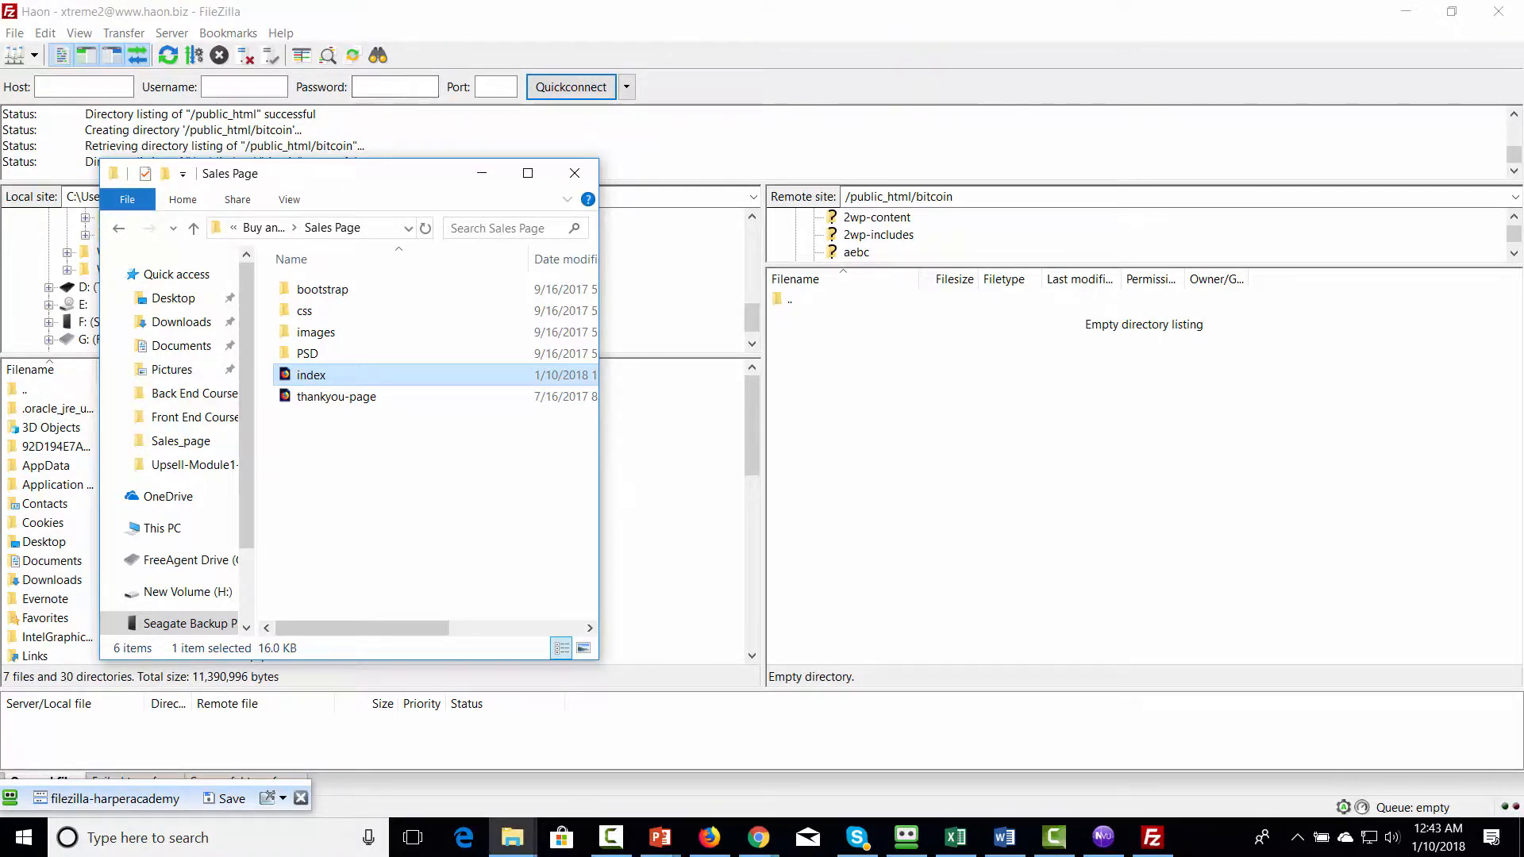
- Select everything in the Sales Page folder, from bootstrap to thankyou-page, for upload to /public_html/bitcoin with FileZilla
{"action": "left_click", "coordinate": [365, 291]}
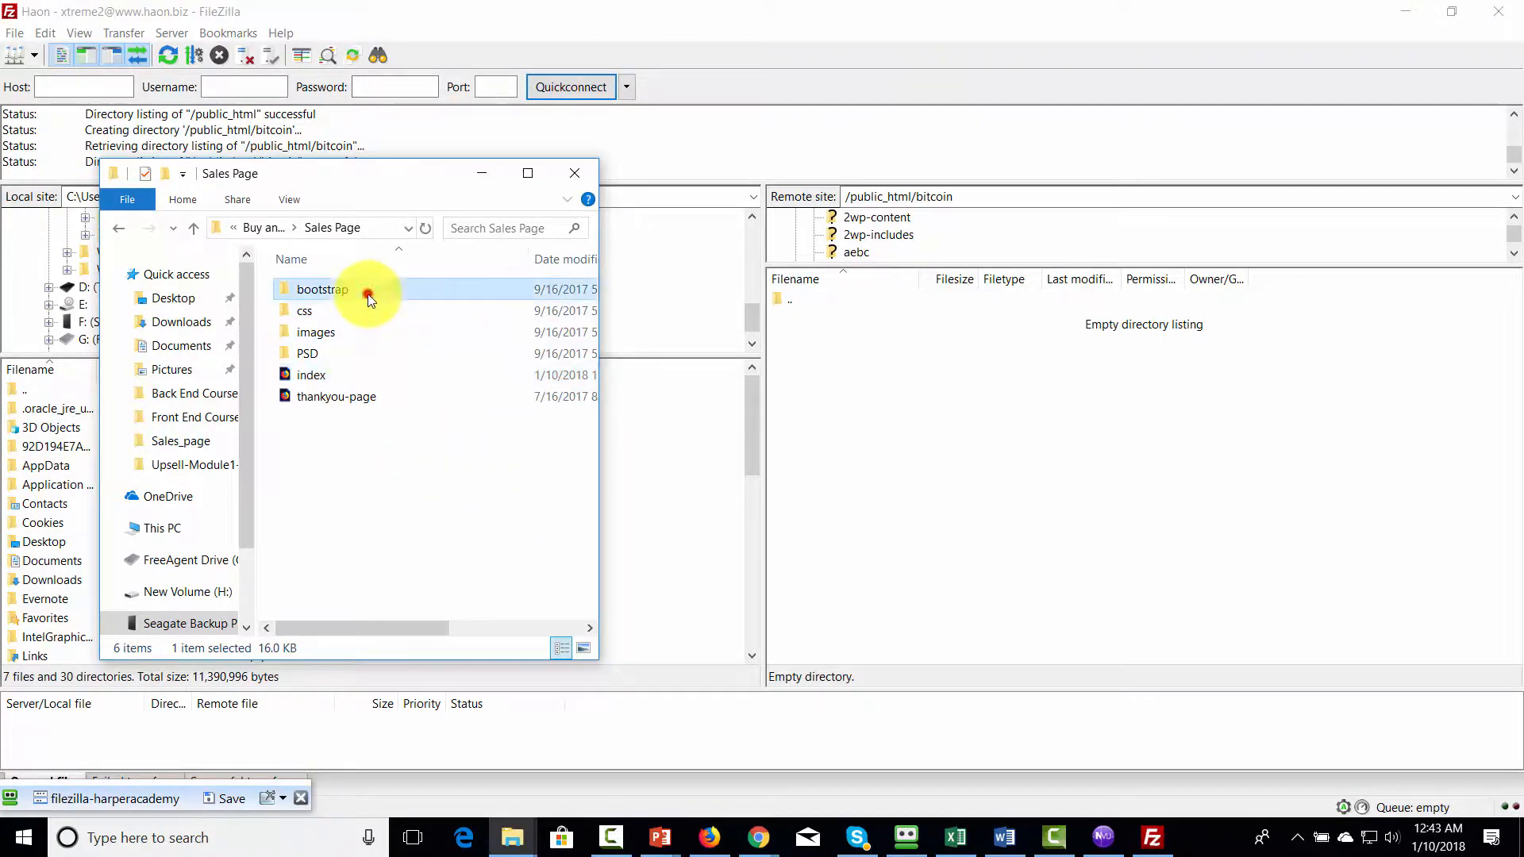
{"action": "left_click", "coordinate": [348, 402], "text": "shift"}
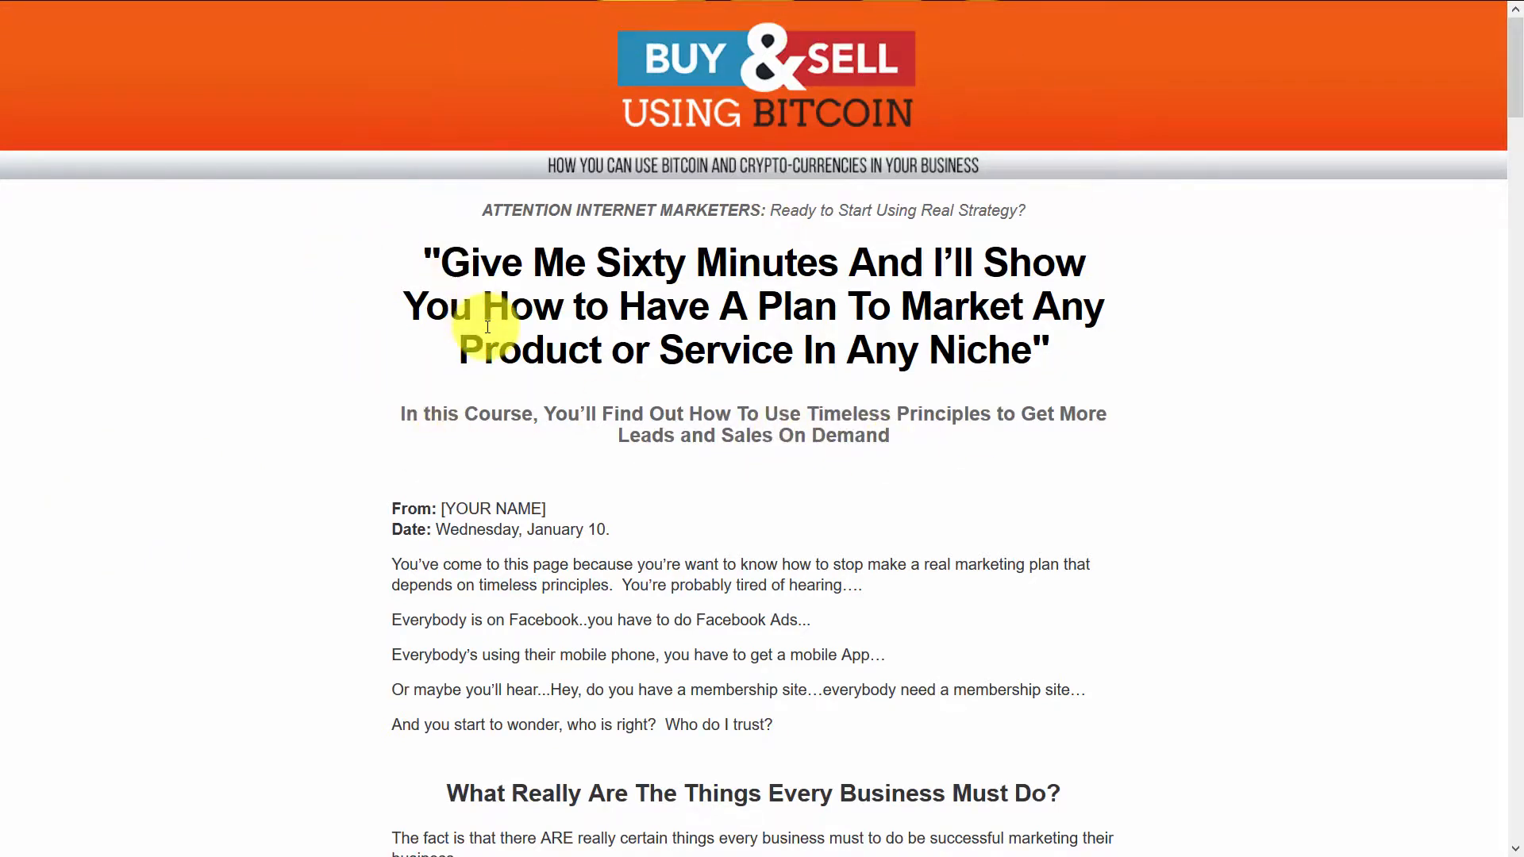
- Leave the sales page's full-screen view and check the active users and page views per minute in Google Analytics
{"action": "key", "text": "F11"}
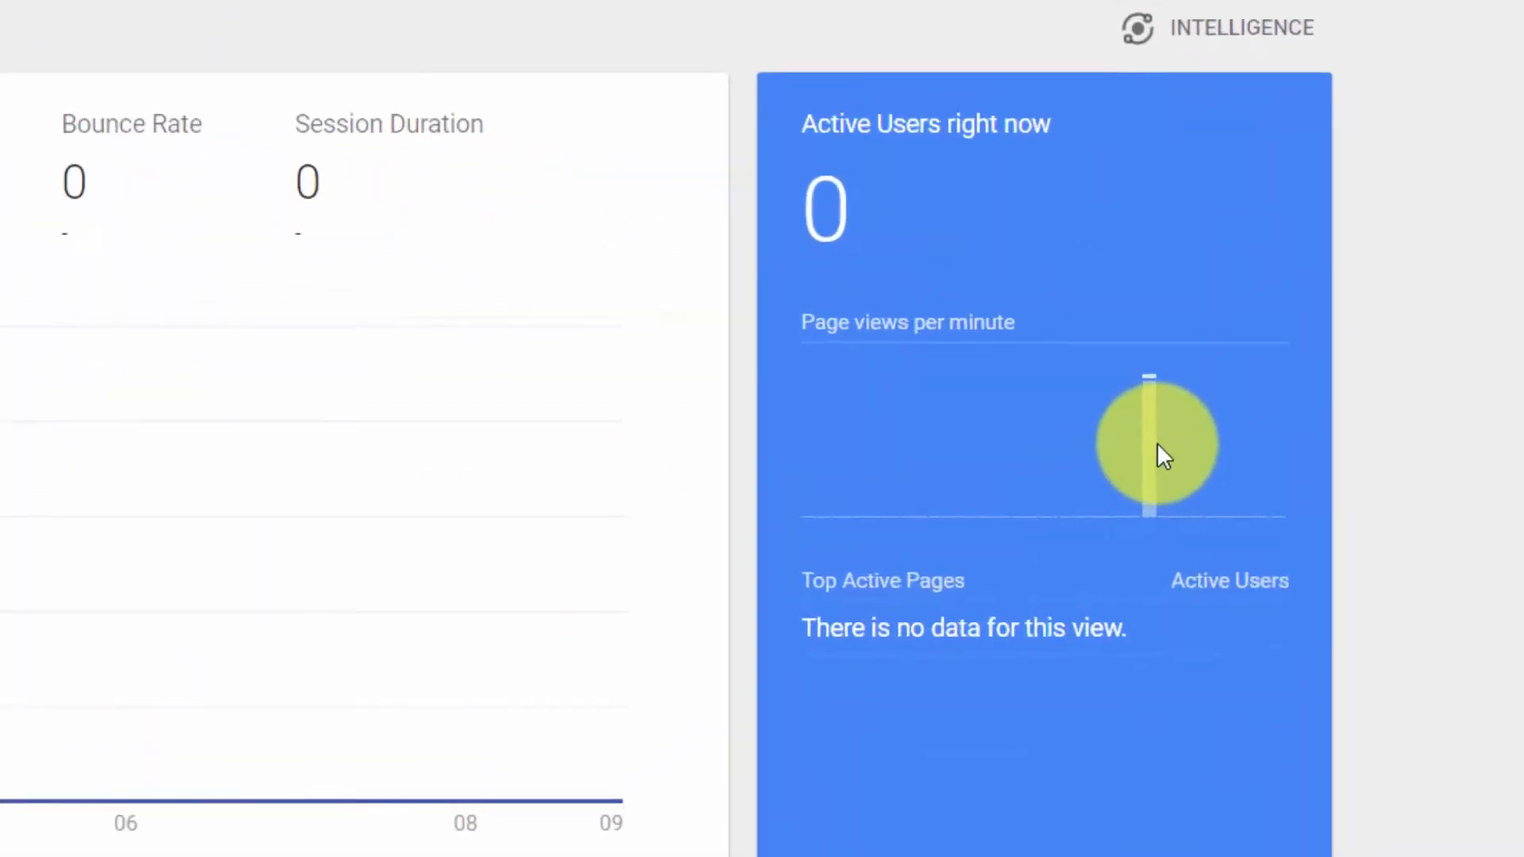
{"action": "mouse_move", "coordinate": [1258, 375]}
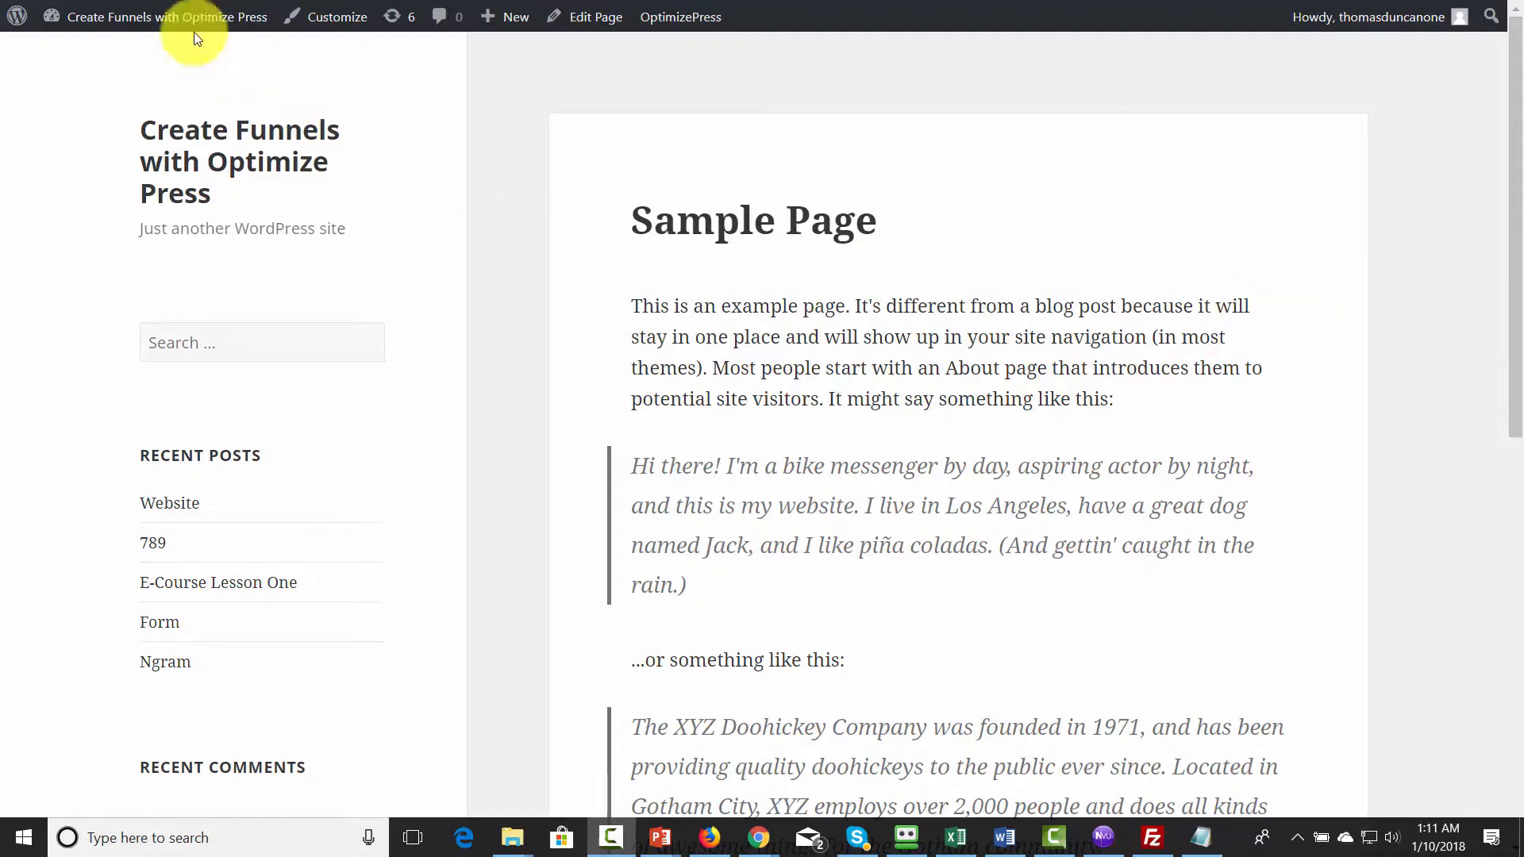
- Open the WordPress dashboard of the Create Funnels with Optimize Press site from its Sample Page
{"action": "mouse_move", "coordinate": [48, 17]}
{"action": "left_click", "coordinate": [80, 50]}
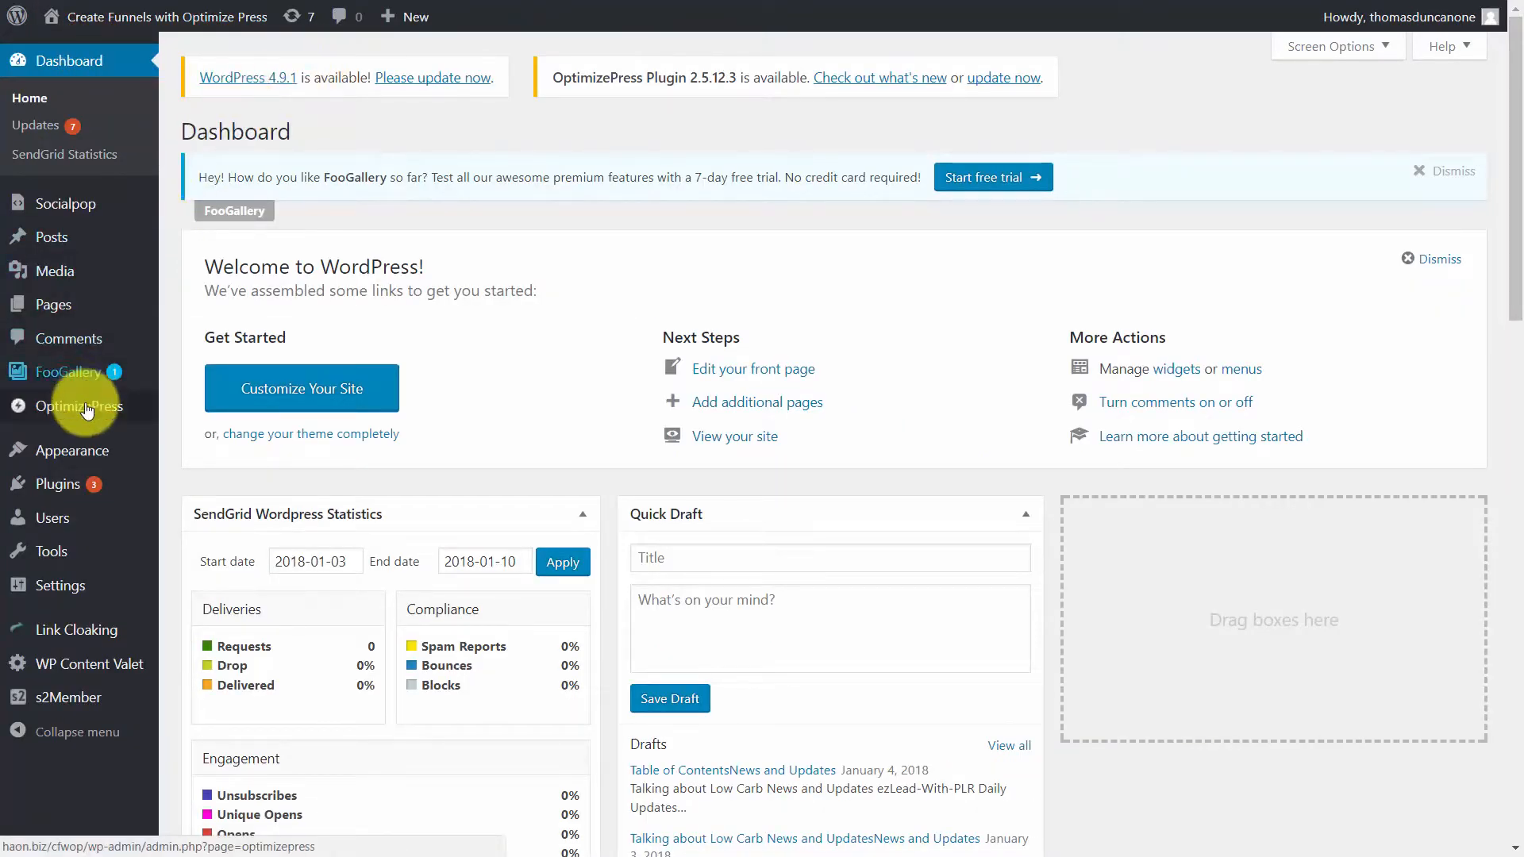
- Open OptimizePress's Analytics and Tracking settings and expand the Analytics & Tracking section to reach the header code field
{"action": "mouse_move", "coordinate": [92, 401]}
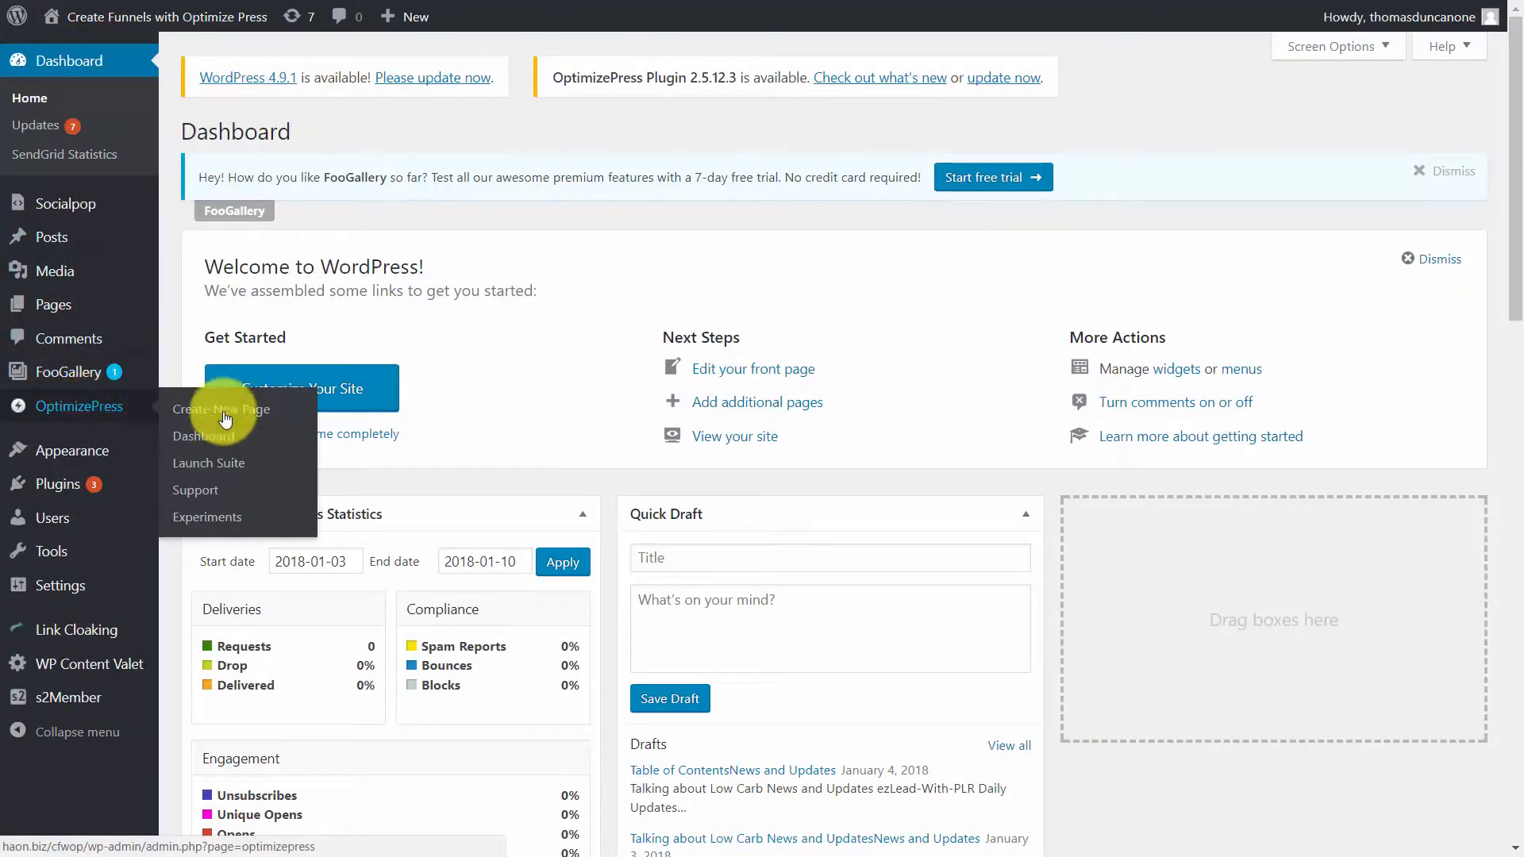
{"action": "left_click", "coordinate": [119, 408]}
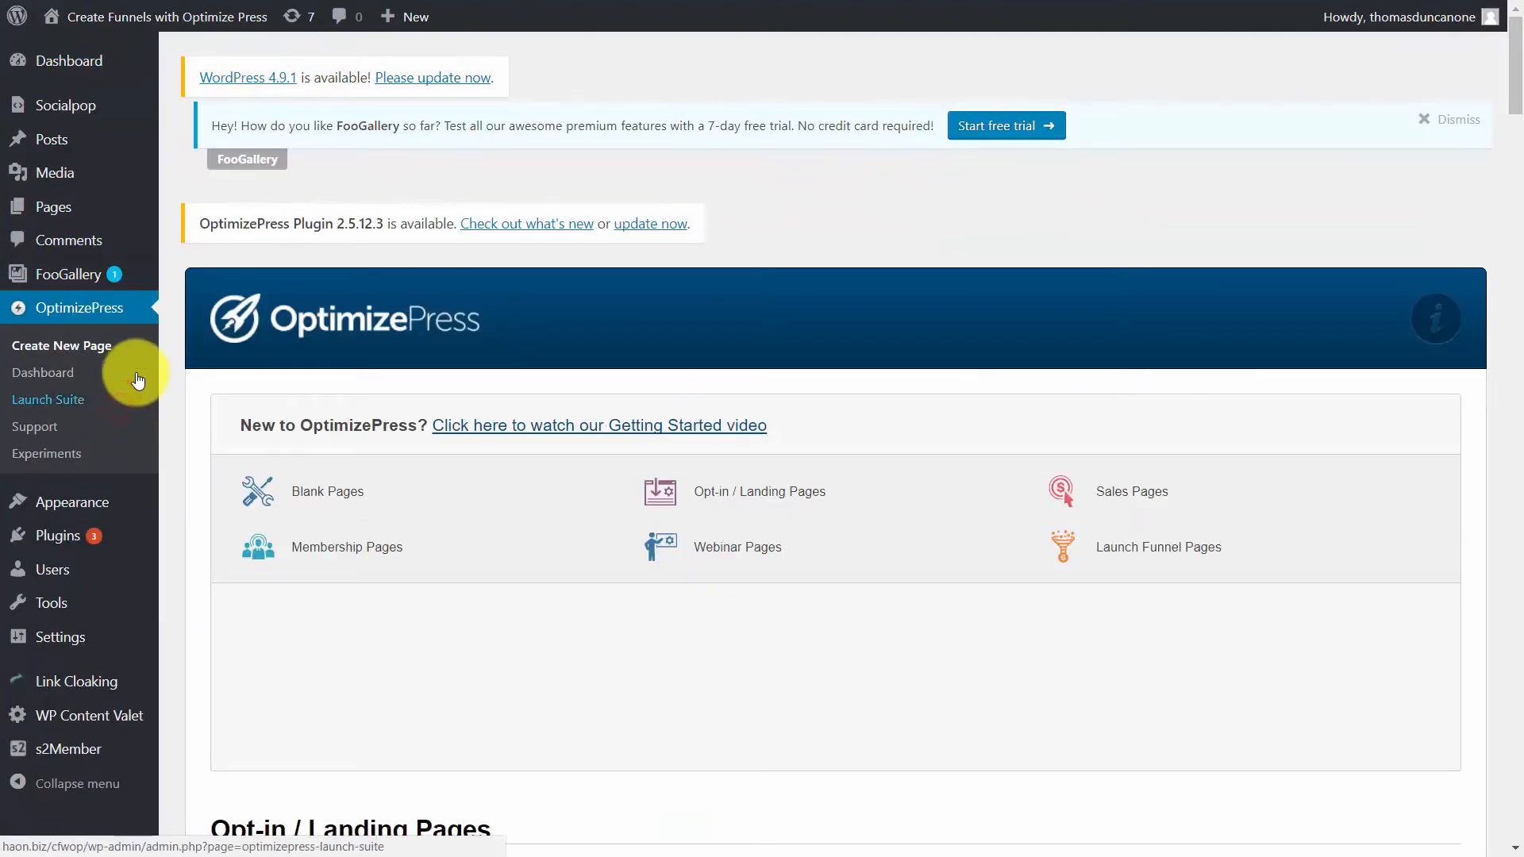
{"action": "left_click", "coordinate": [53, 376]}
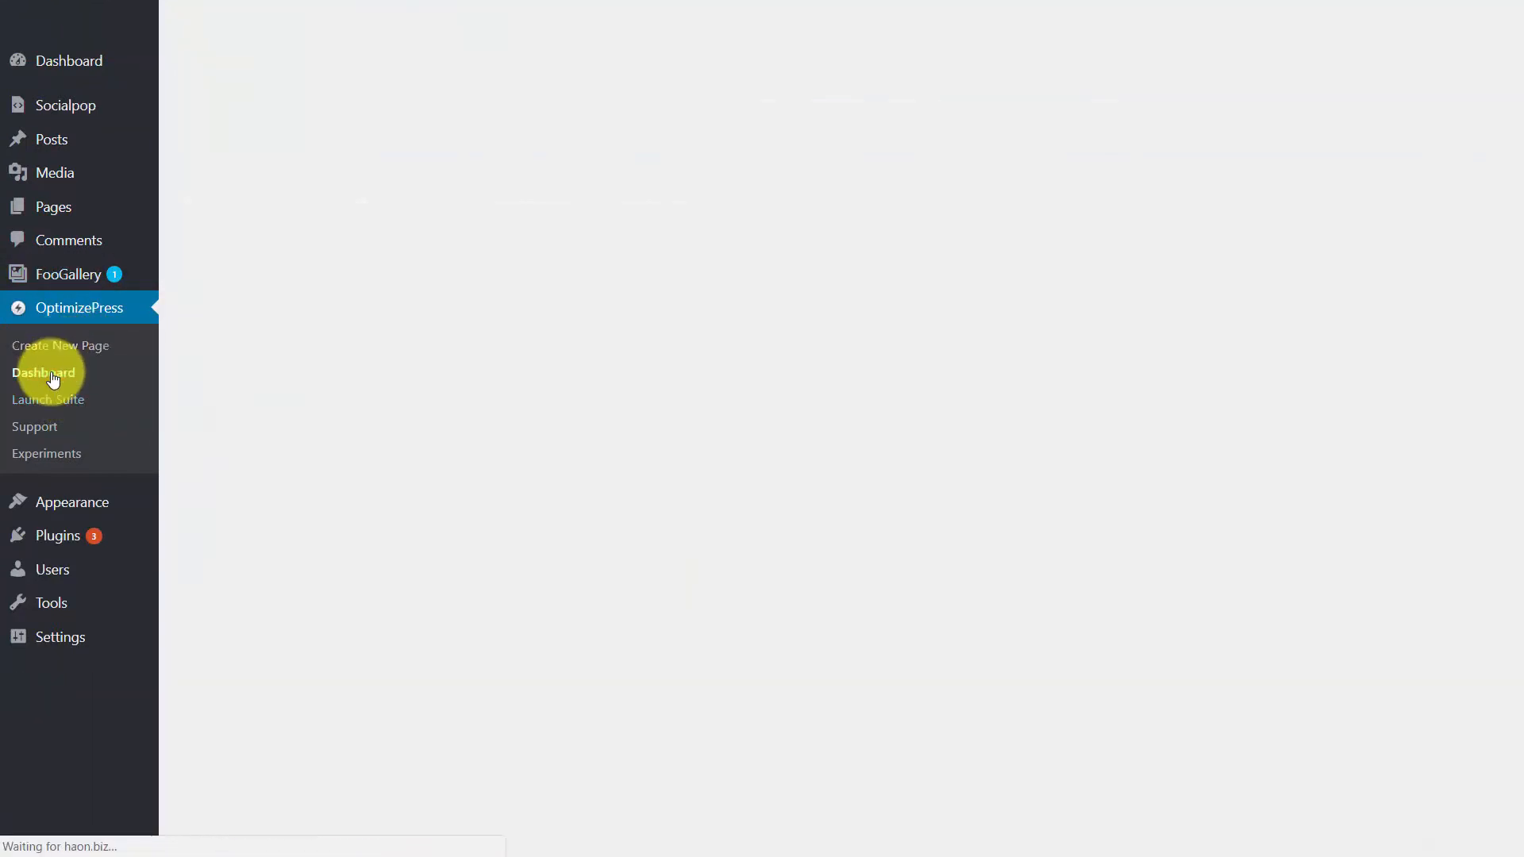
{"action": "scroll", "coordinate": [1021, 330], "scroll_direction": "down", "scroll_amount": 1}
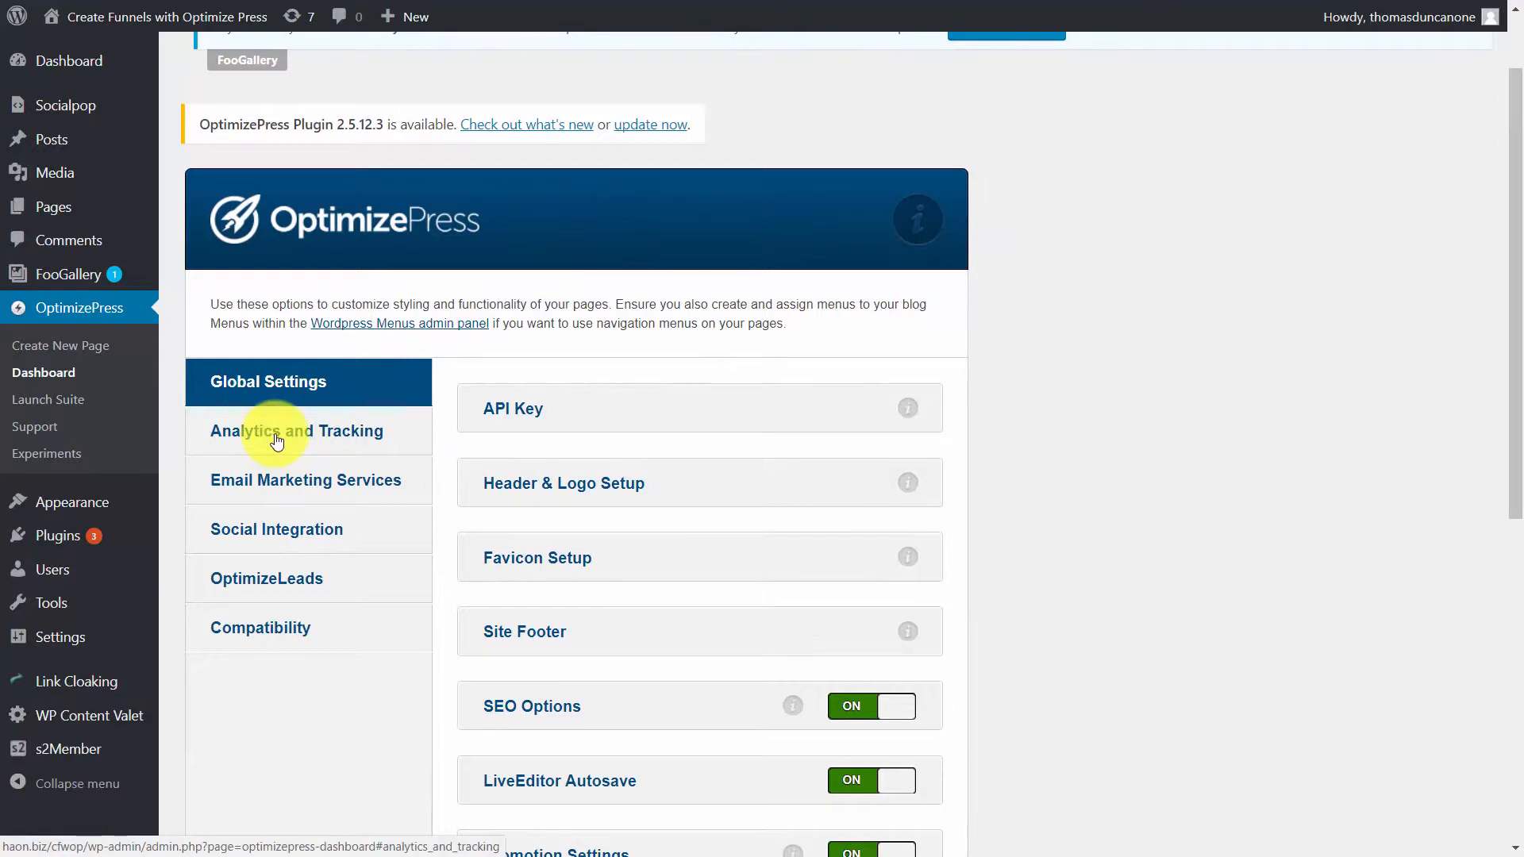
{"action": "left_click", "coordinate": [276, 442]}
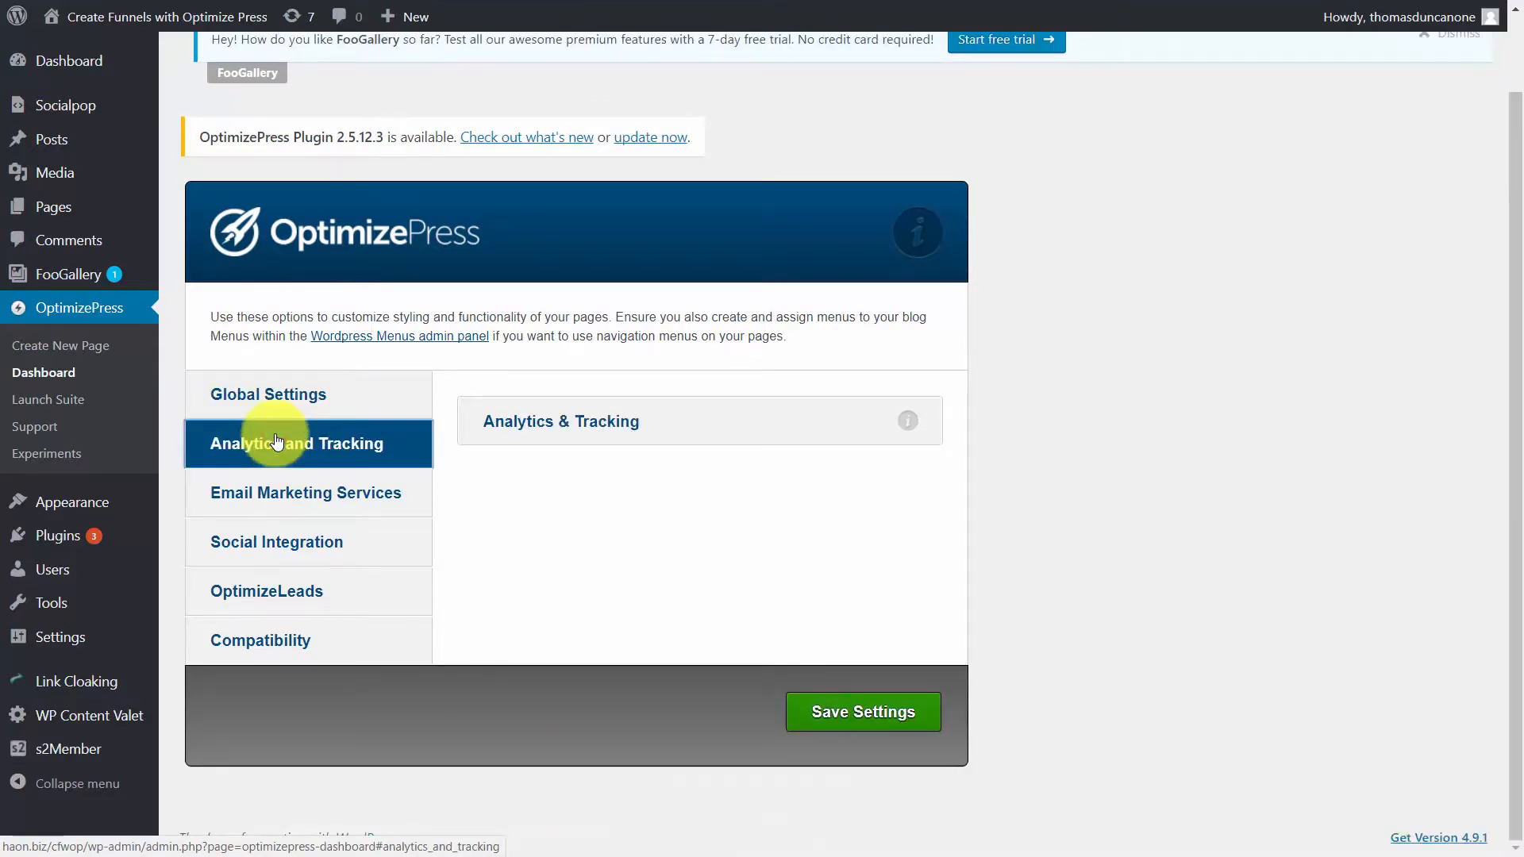
{"action": "scroll", "coordinate": [722, 326], "scroll_direction": "down", "scroll_amount": 3}
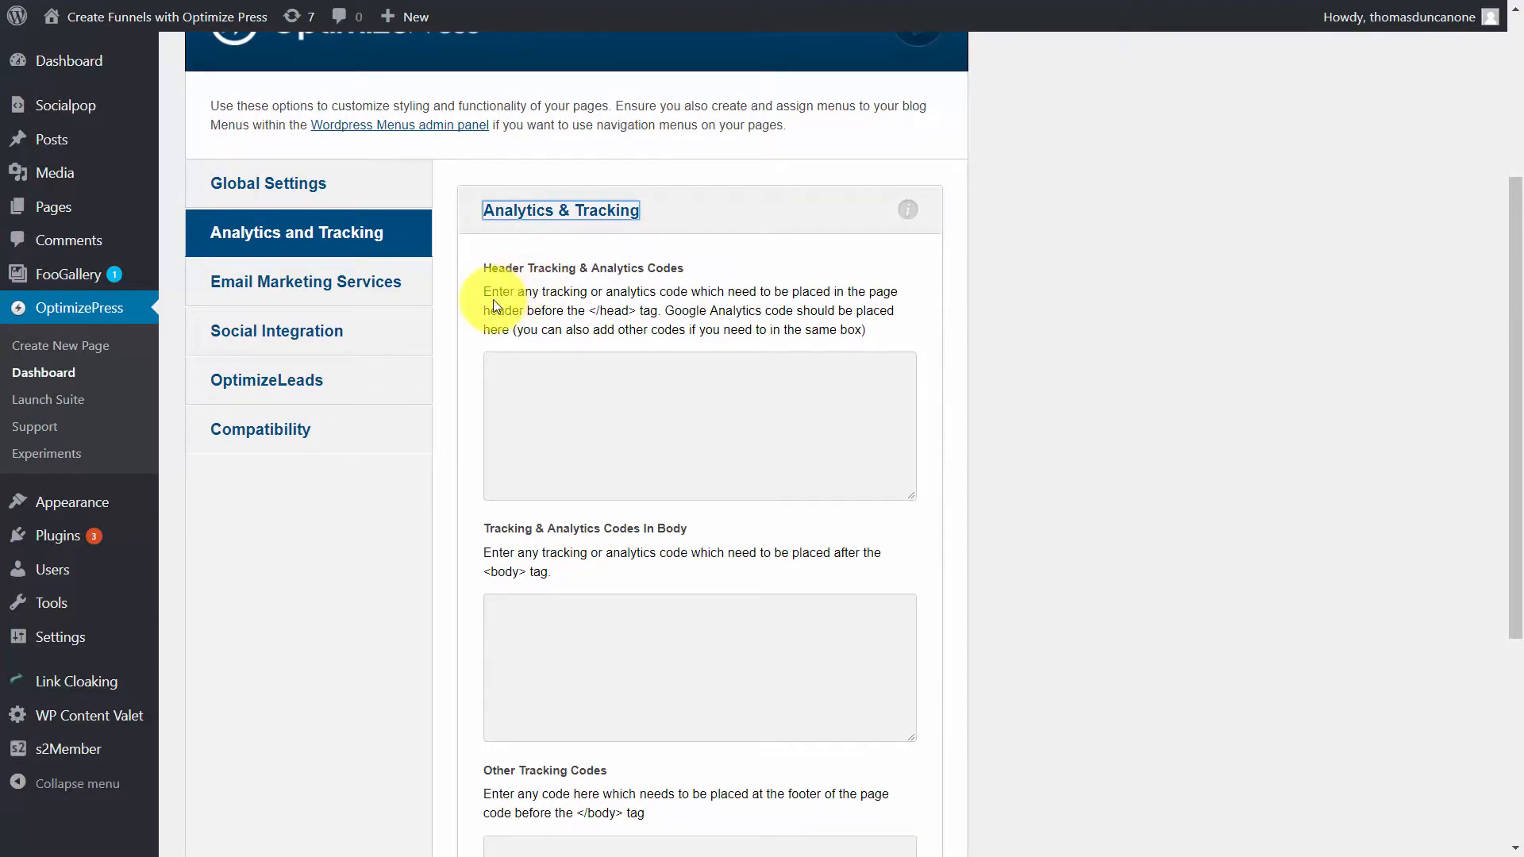
{"action": "left_click", "coordinate": [520, 368]}
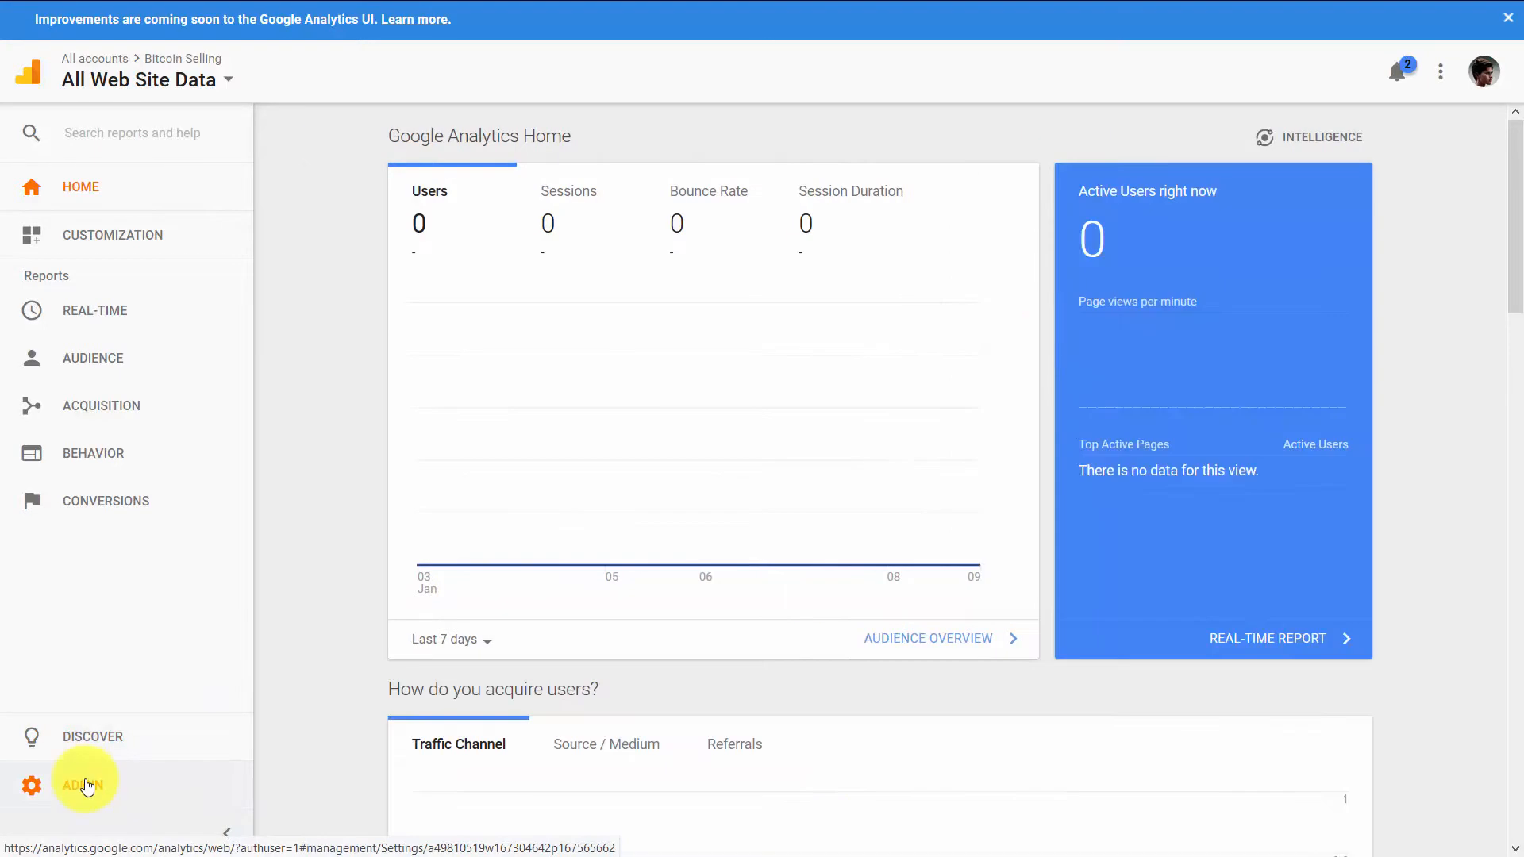
- In Google Analytics, create website property OptimizePress with URL haon.biz/cfwop, Business and Industrial Markets, United States and Eastern Time, and get its tracking ID
{"action": "left_click", "coordinate": [87, 786]}
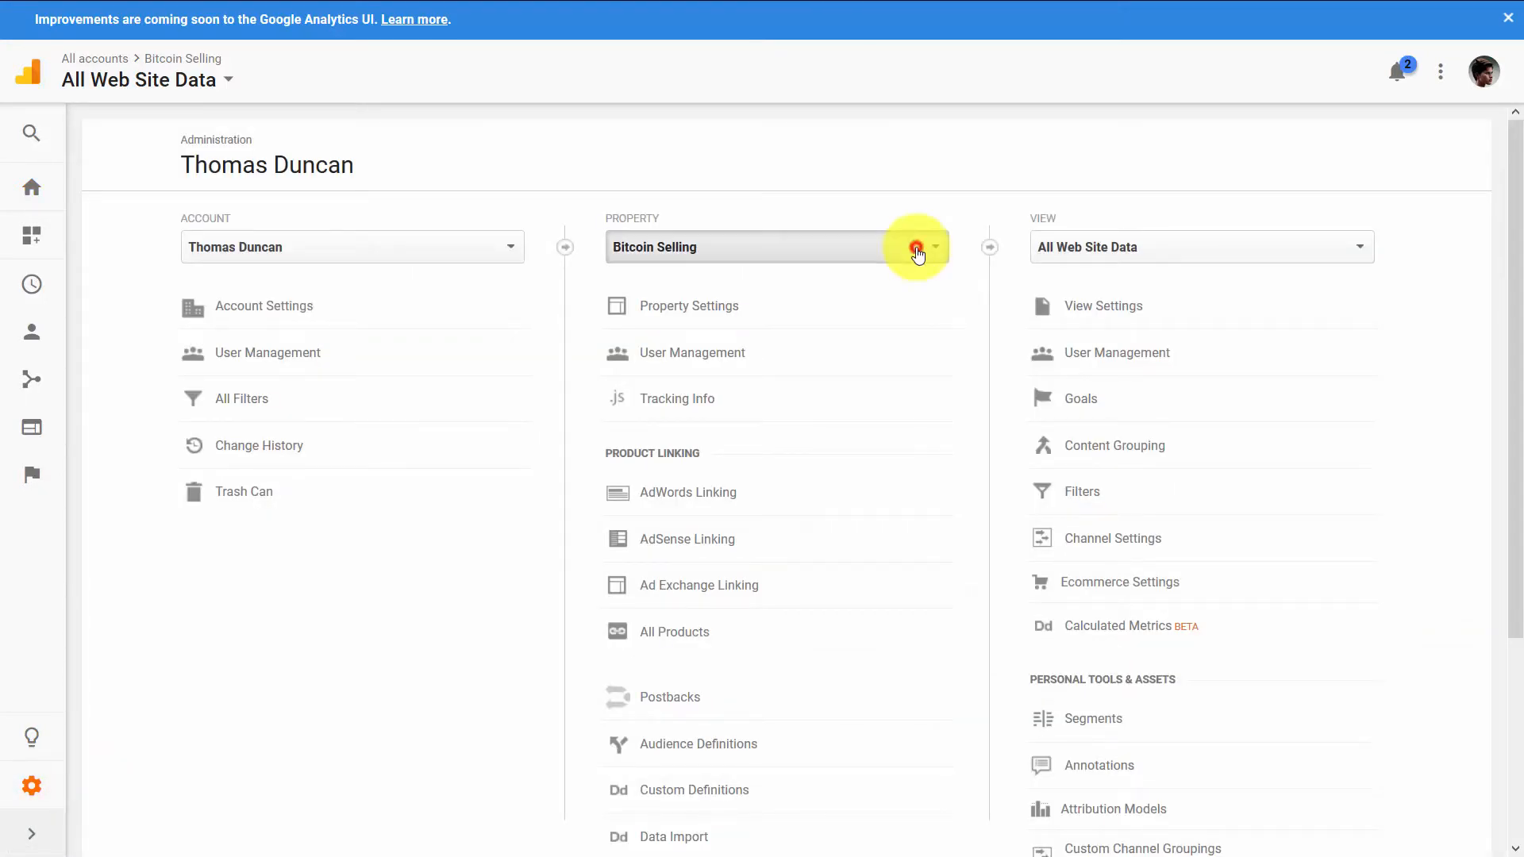
{"action": "left_click", "coordinate": [919, 254]}
{"action": "left_click", "coordinate": [718, 424]}
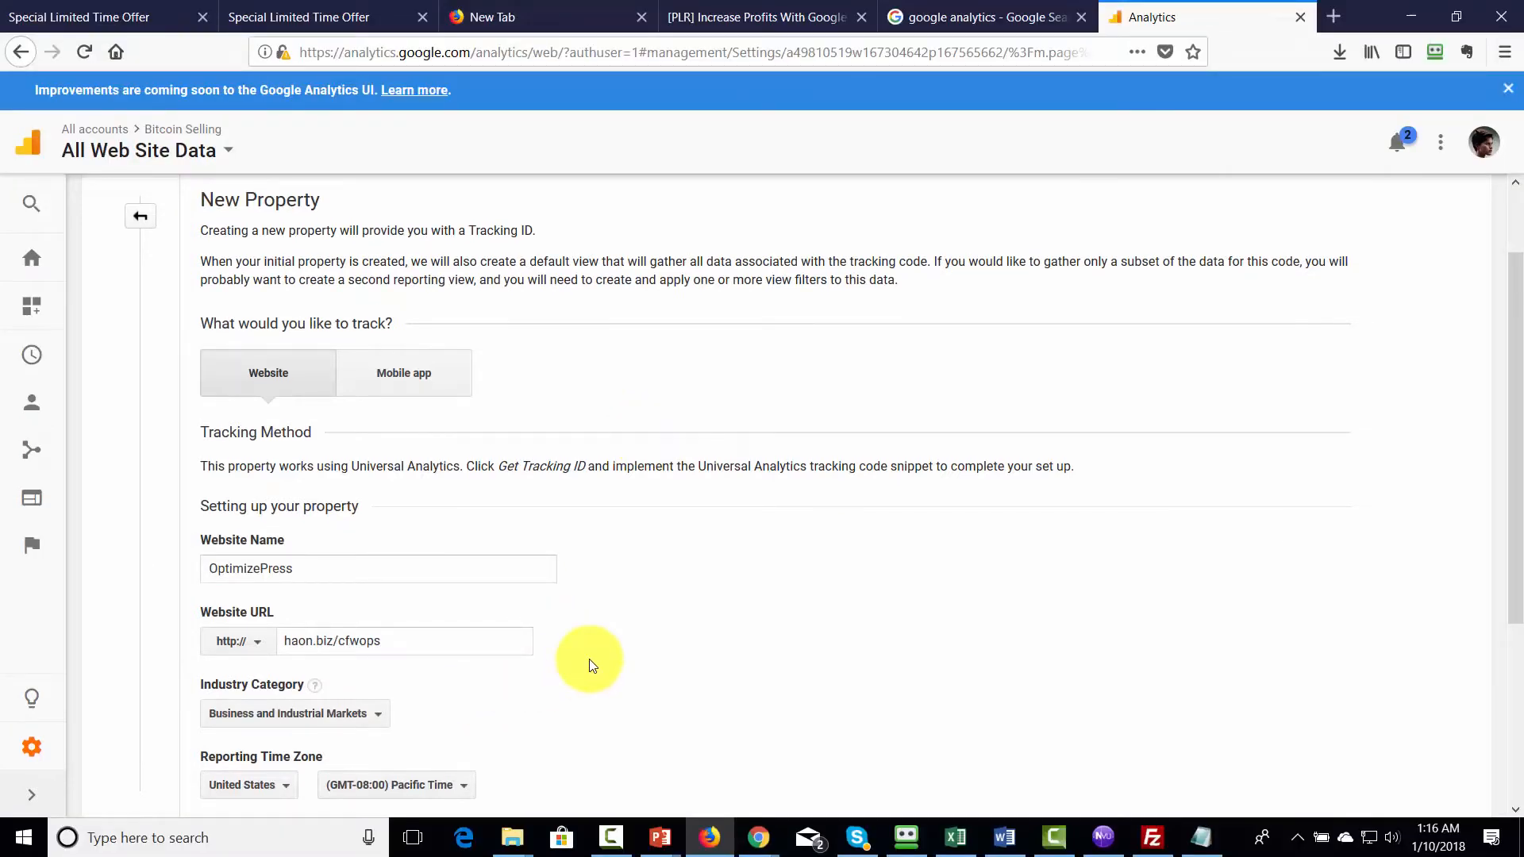
{"action": "left_click", "coordinate": [654, 656]}
{"action": "scroll", "coordinate": [631, 655], "scroll_direction": "down", "scroll_amount": 2}
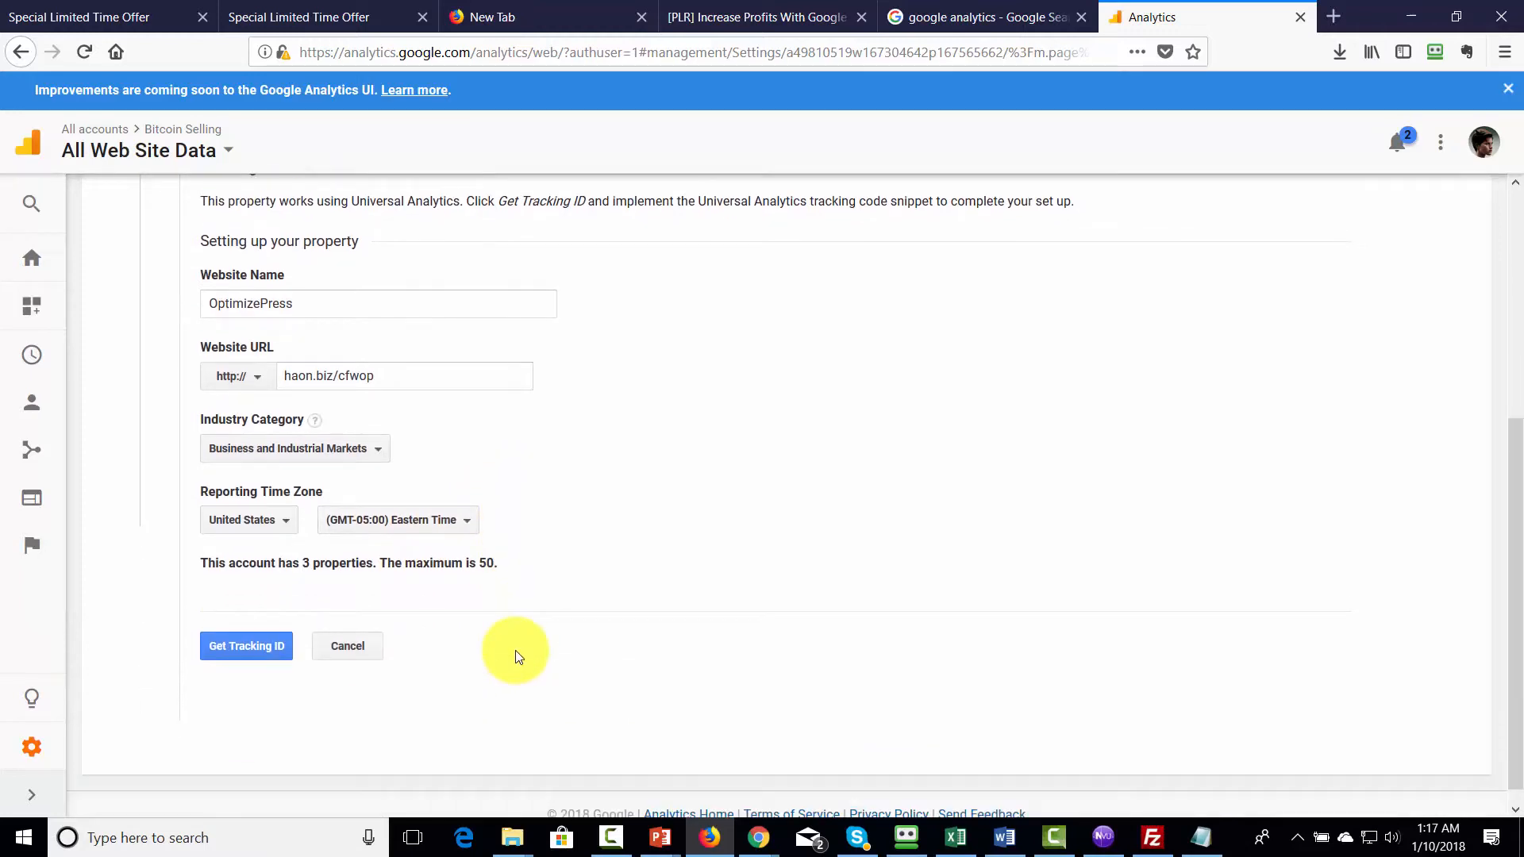
{"action": "scroll", "coordinate": [510, 646], "scroll_direction": "down", "scroll_amount": 1}
{"action": "left_click", "coordinate": [270, 627]}
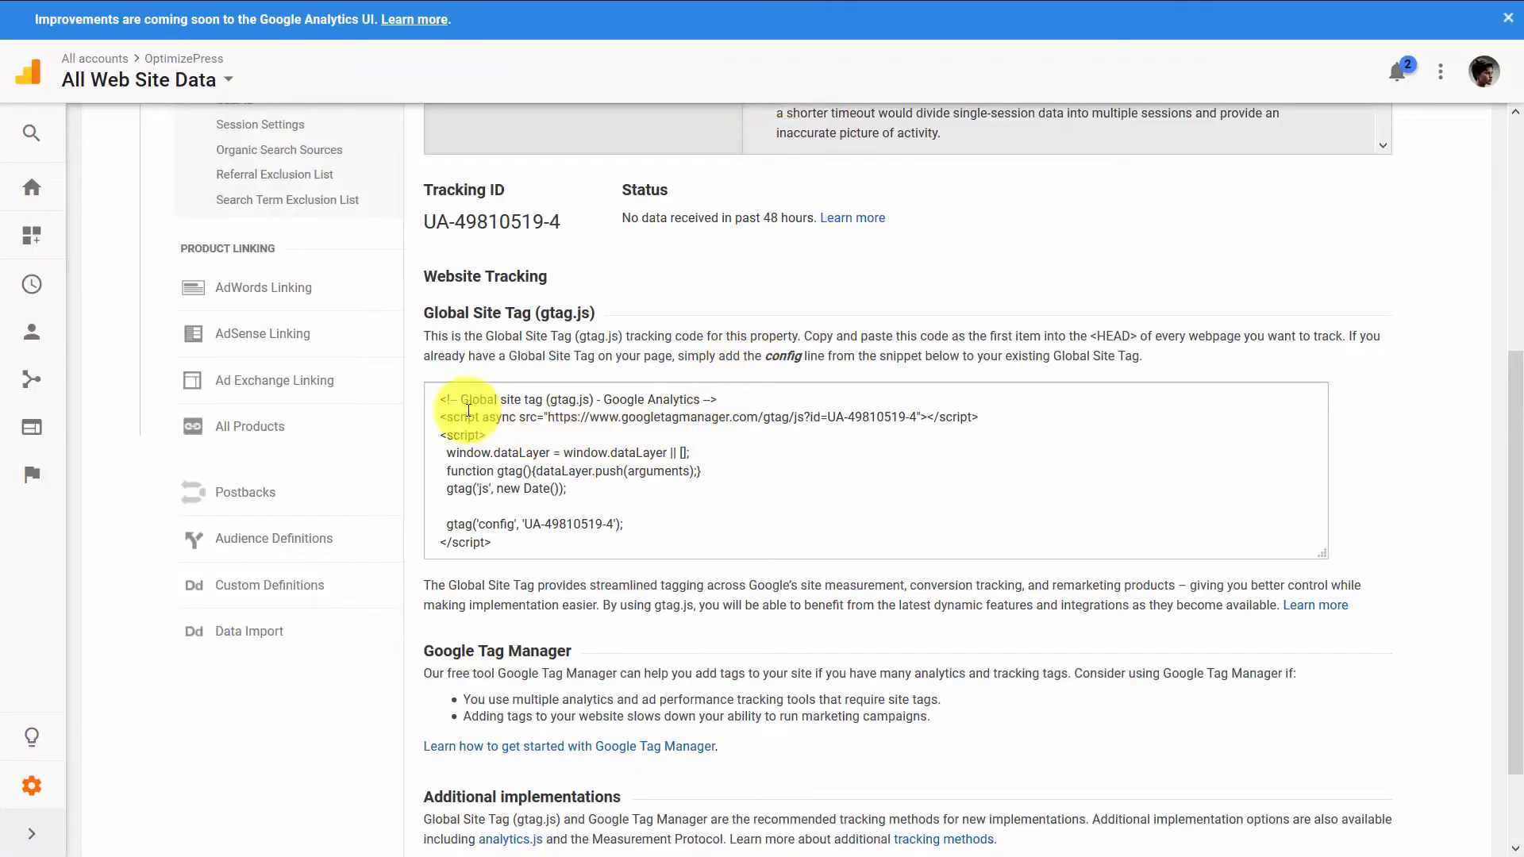
- Copy the complete Global Site Tag (gtag.js) code of the OptimizePress property
{"action": "left_click", "coordinate": [435, 393]}
{"action": "left_click_drag", "start_coordinate": [435, 394], "coordinate": [526, 450]}
{"action": "right_click", "coordinate": [504, 476]}
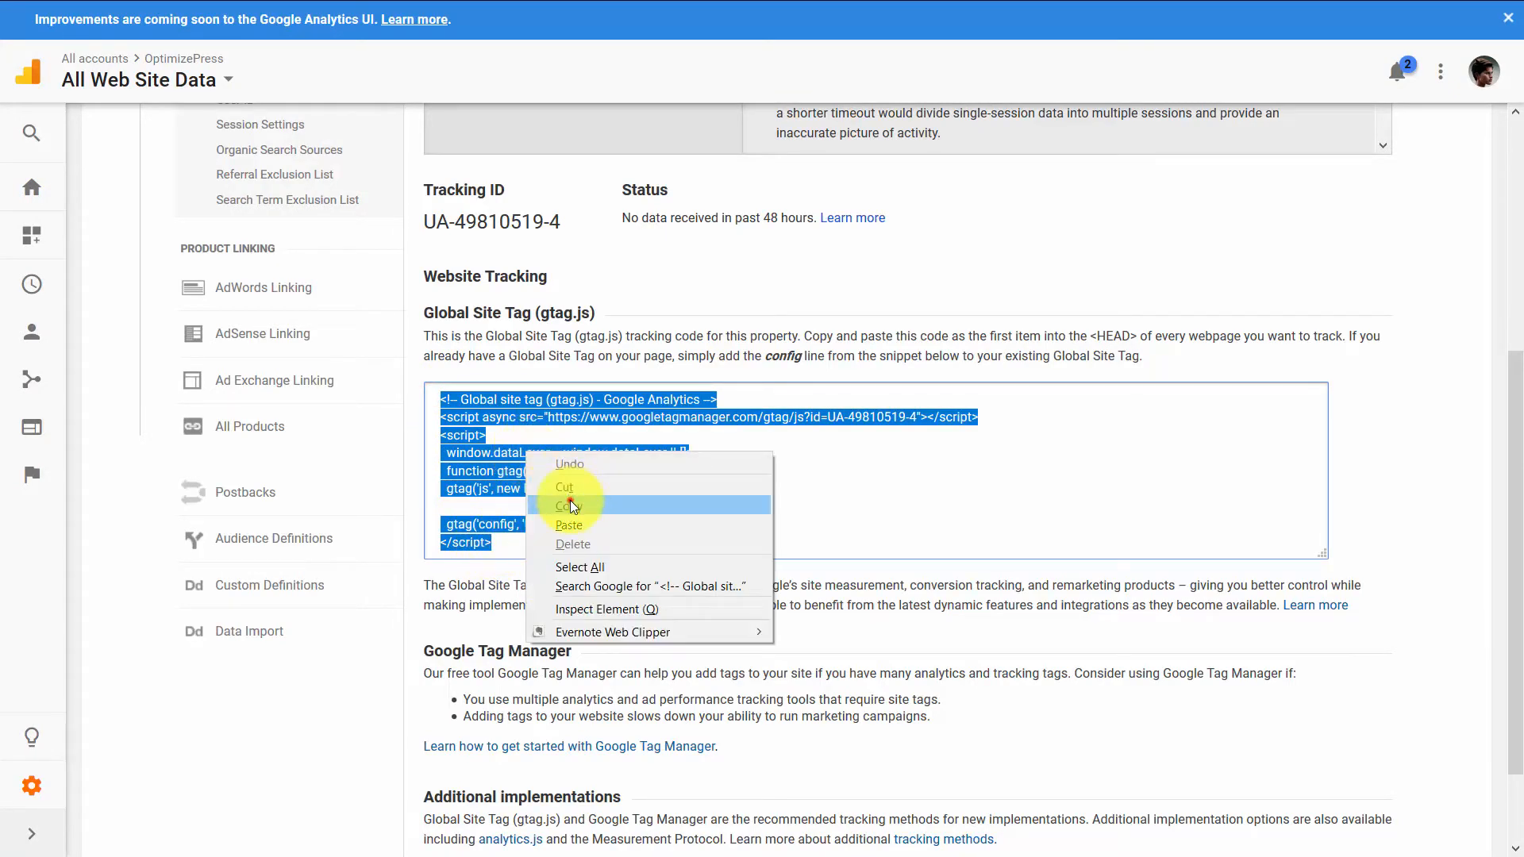
{"action": "left_click", "coordinate": [565, 500]}
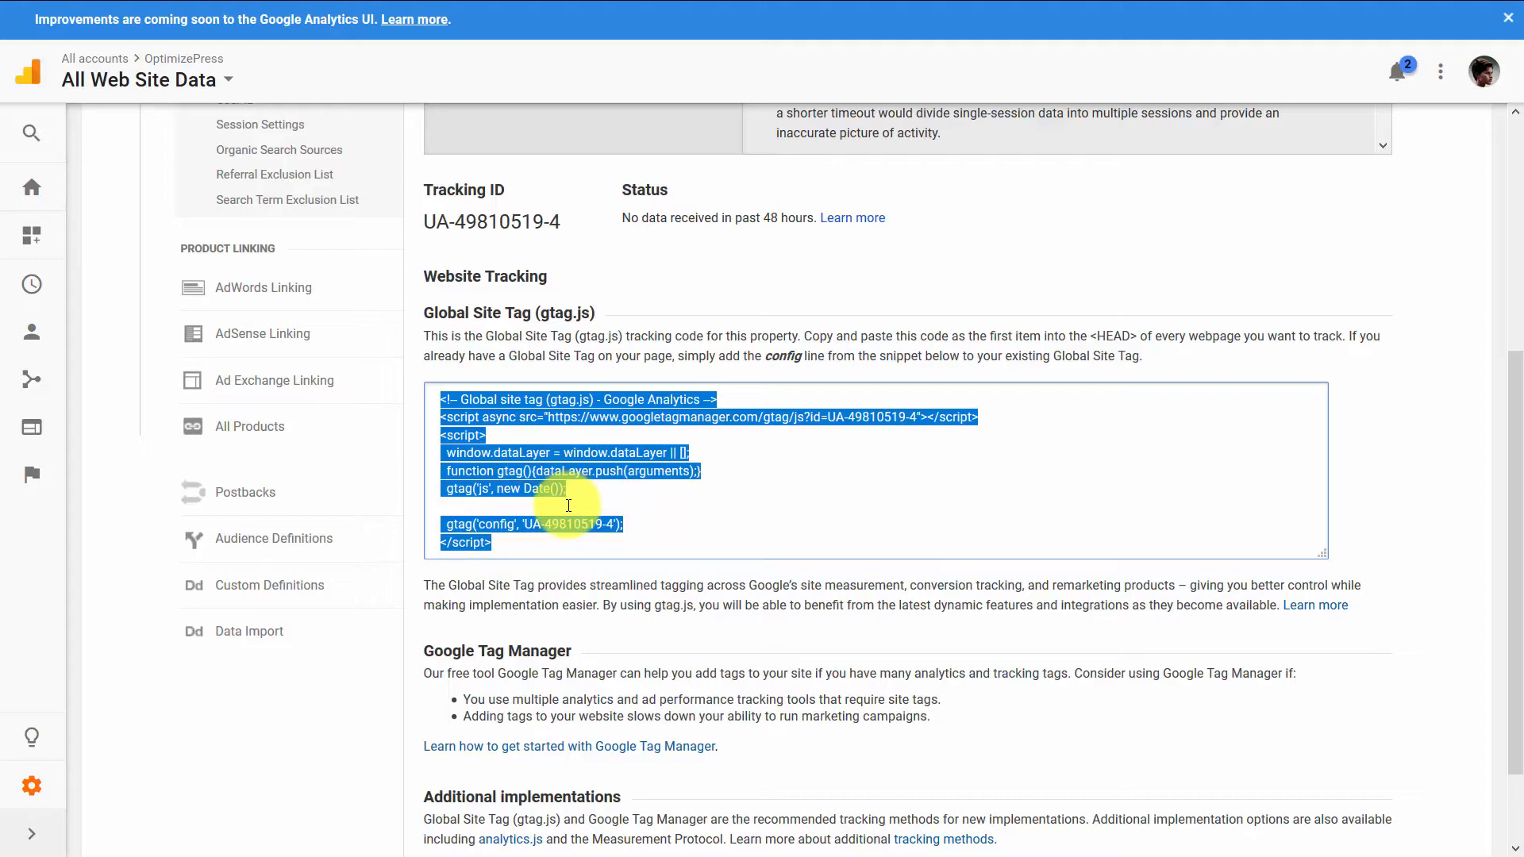
- Return to the WordPress site and paste the Global Site Tag into OptimizePress's Header Tracking & Analytics Codes
{"action": "key", "text": "ctrl+Tab"}
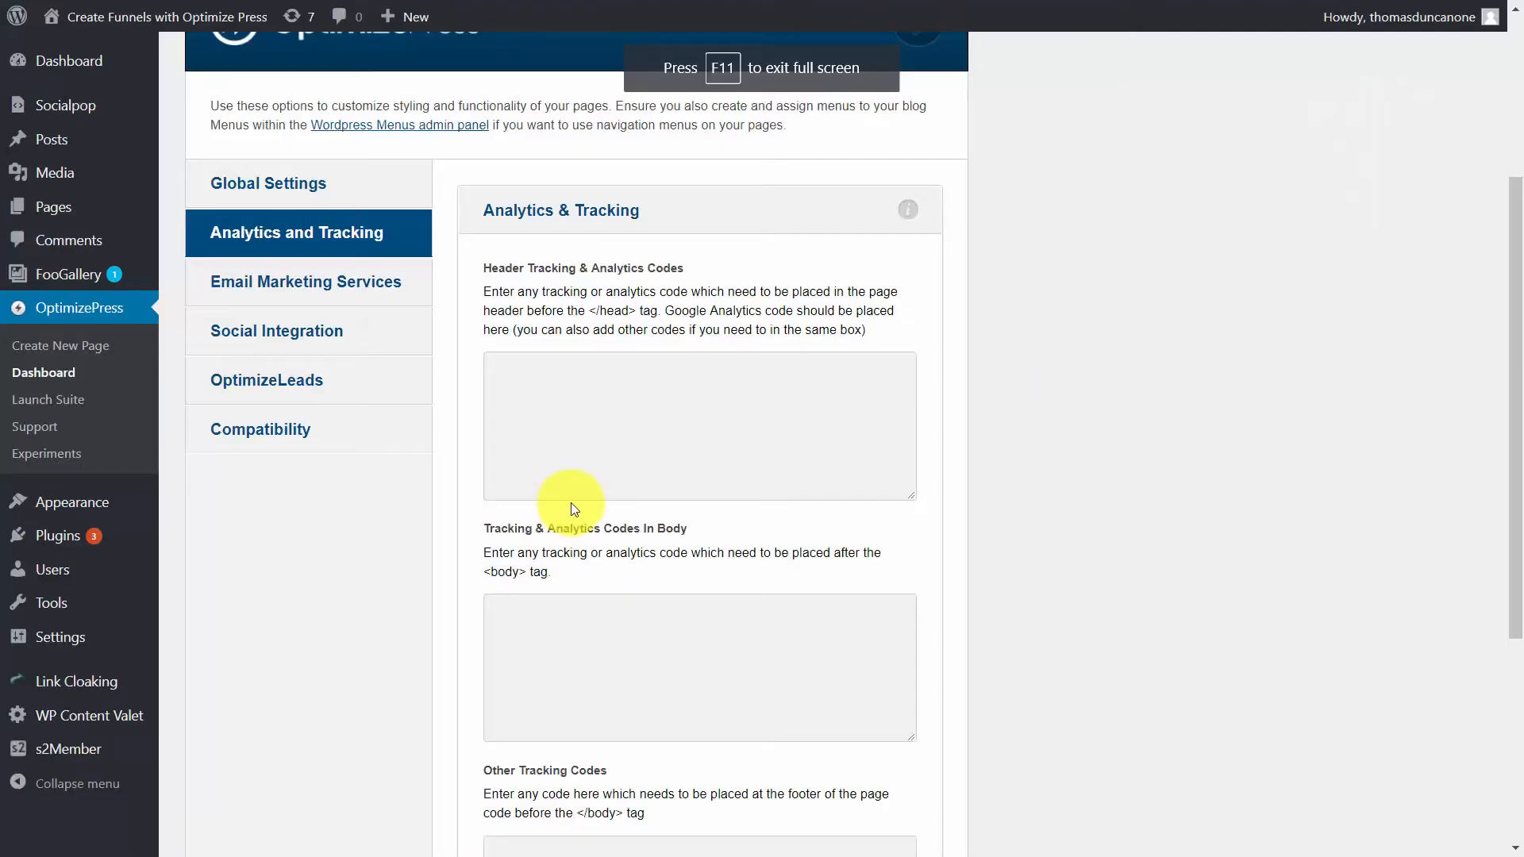
{"action": "left_click", "coordinate": [515, 370]}
{"action": "right_click", "coordinate": [514, 370]}
{"action": "left_click", "coordinate": [560, 485]}
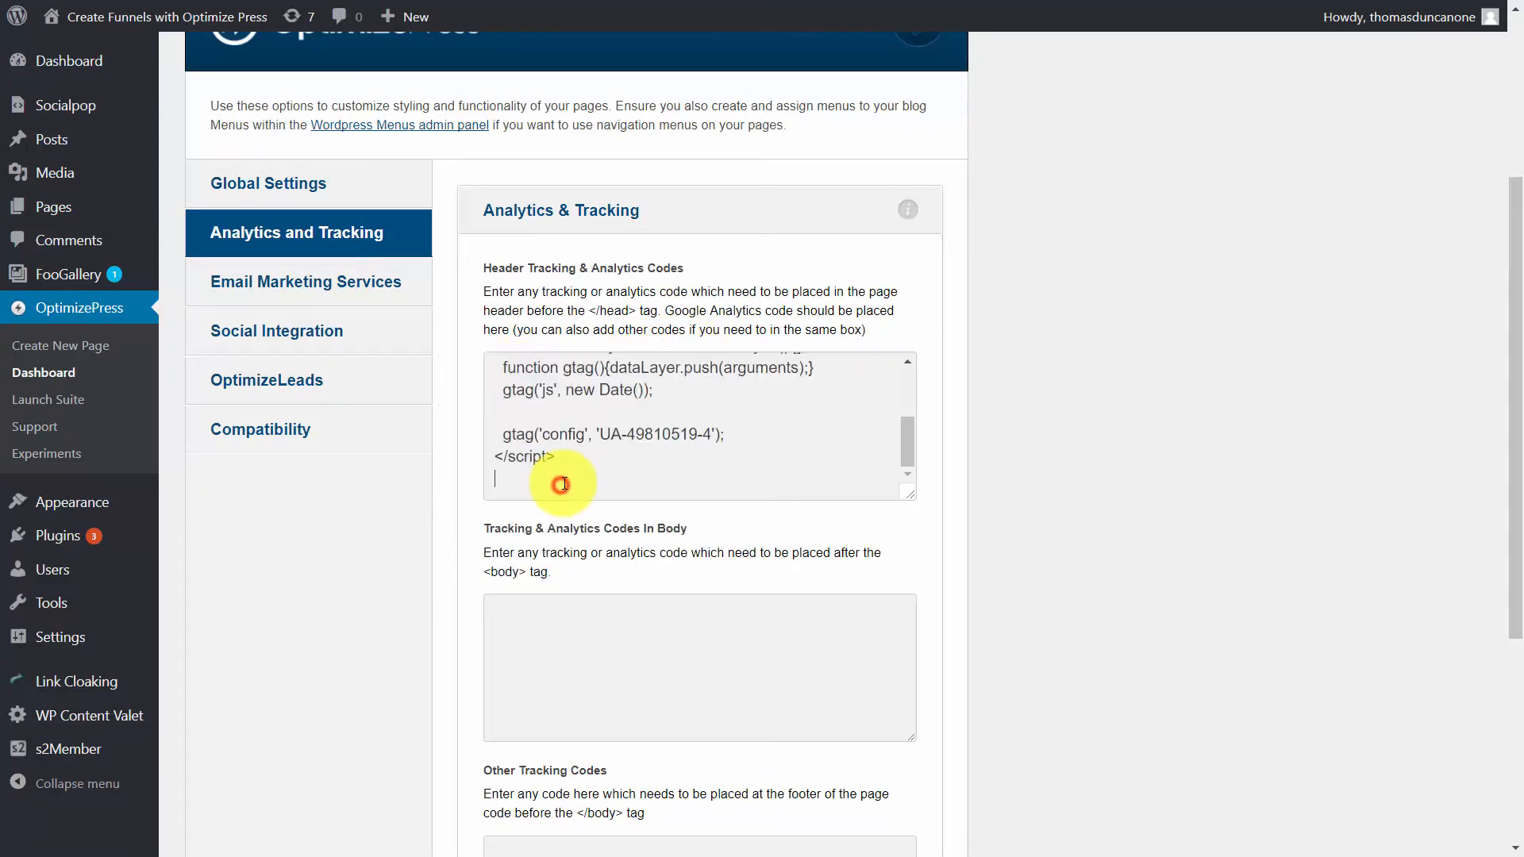
- Review the pasted header tracking code and save the OptimizePress settings
{"action": "scroll", "coordinate": [635, 405], "scroll_direction": "up", "scroll_amount": 5}
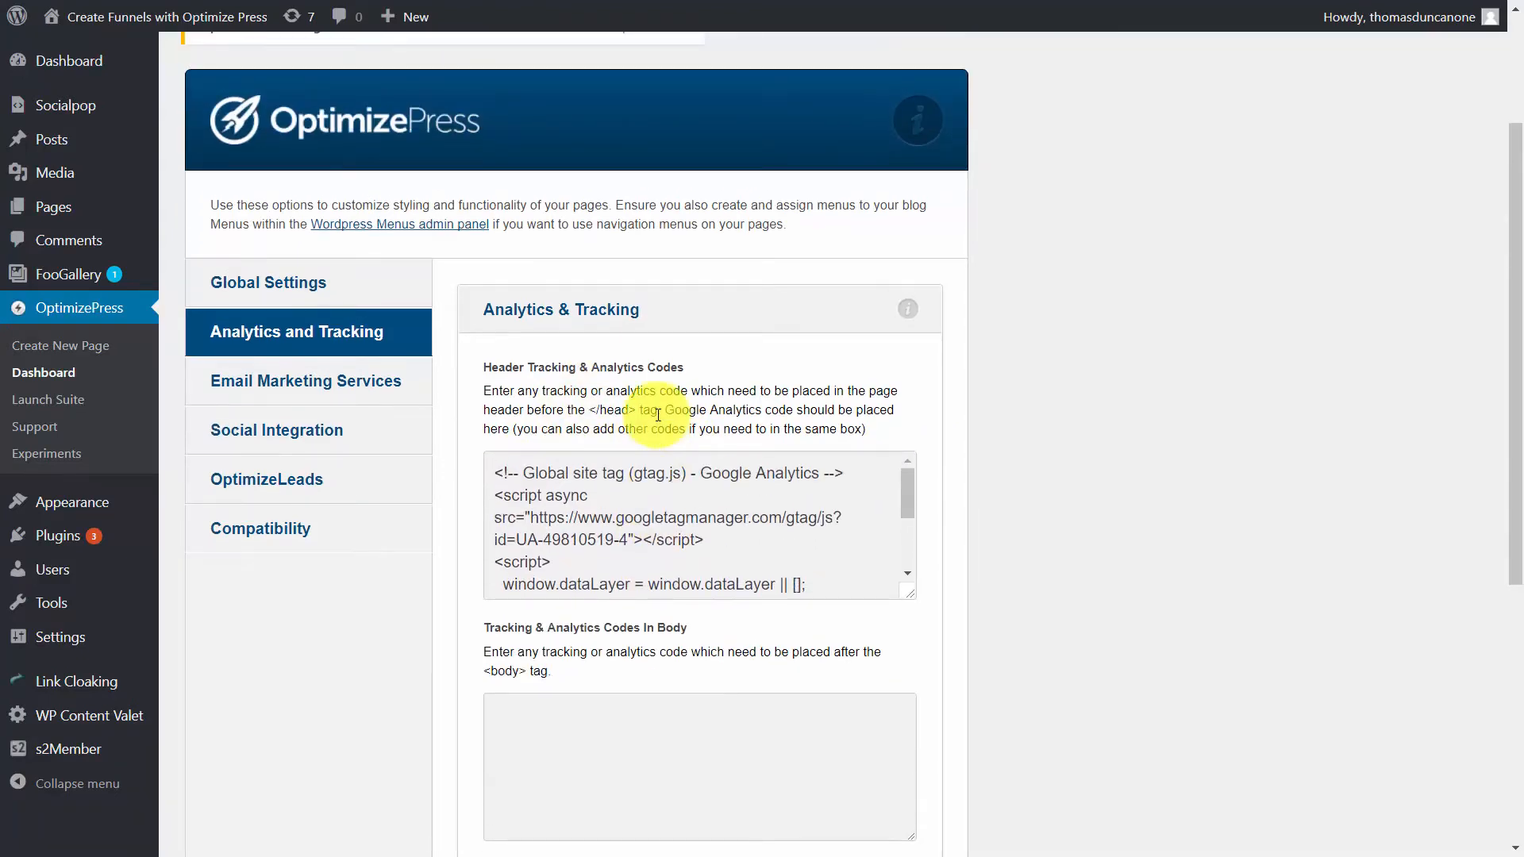
{"action": "scroll", "coordinate": [658, 414], "scroll_direction": "down", "scroll_amount": 2}
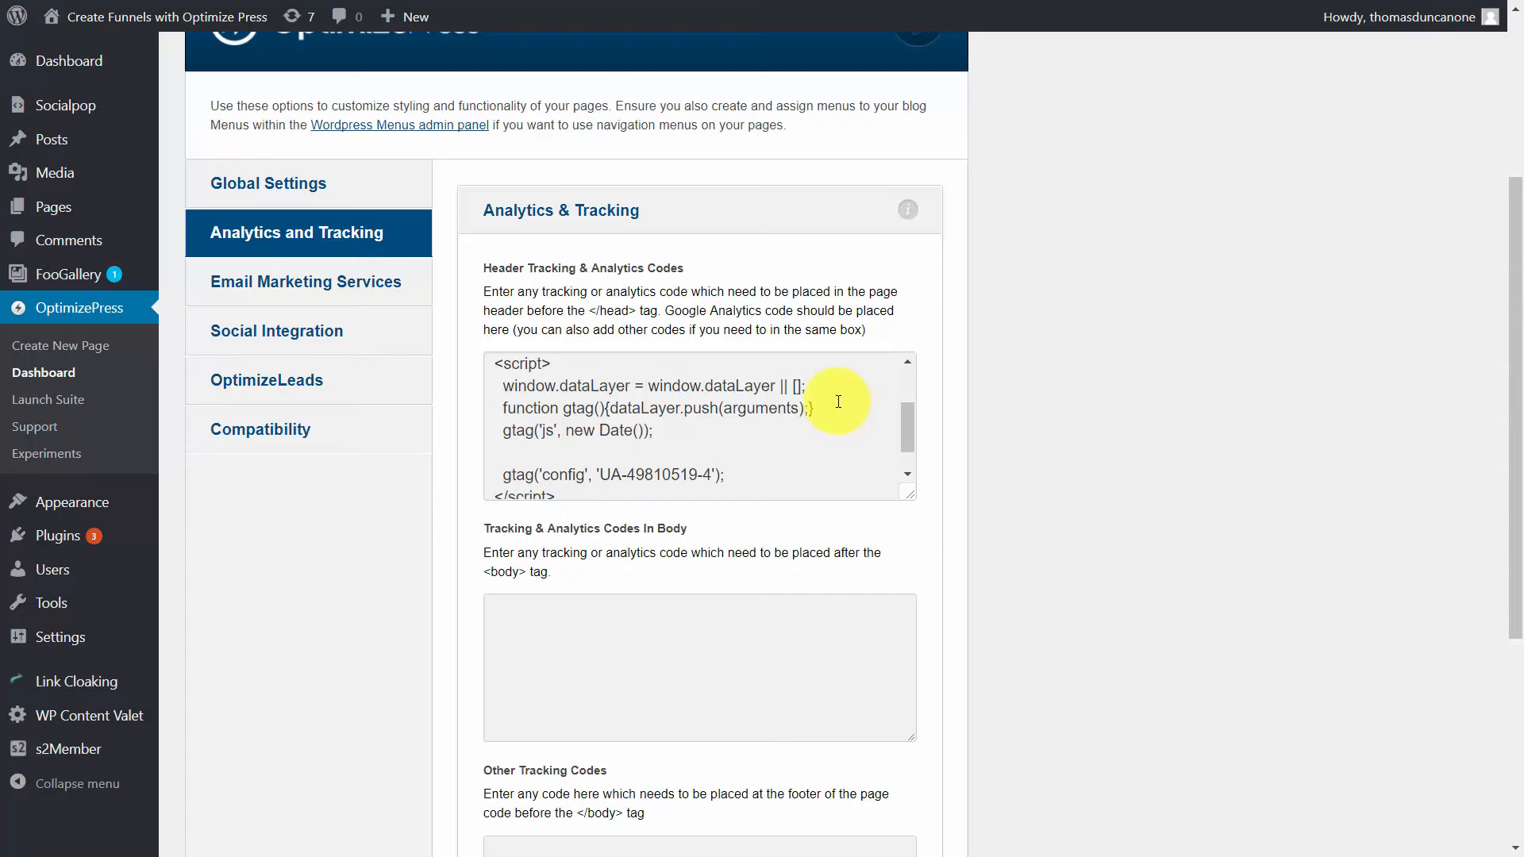
{"action": "scroll", "coordinate": [1032, 413], "scroll_direction": "down", "scroll_amount": 5}
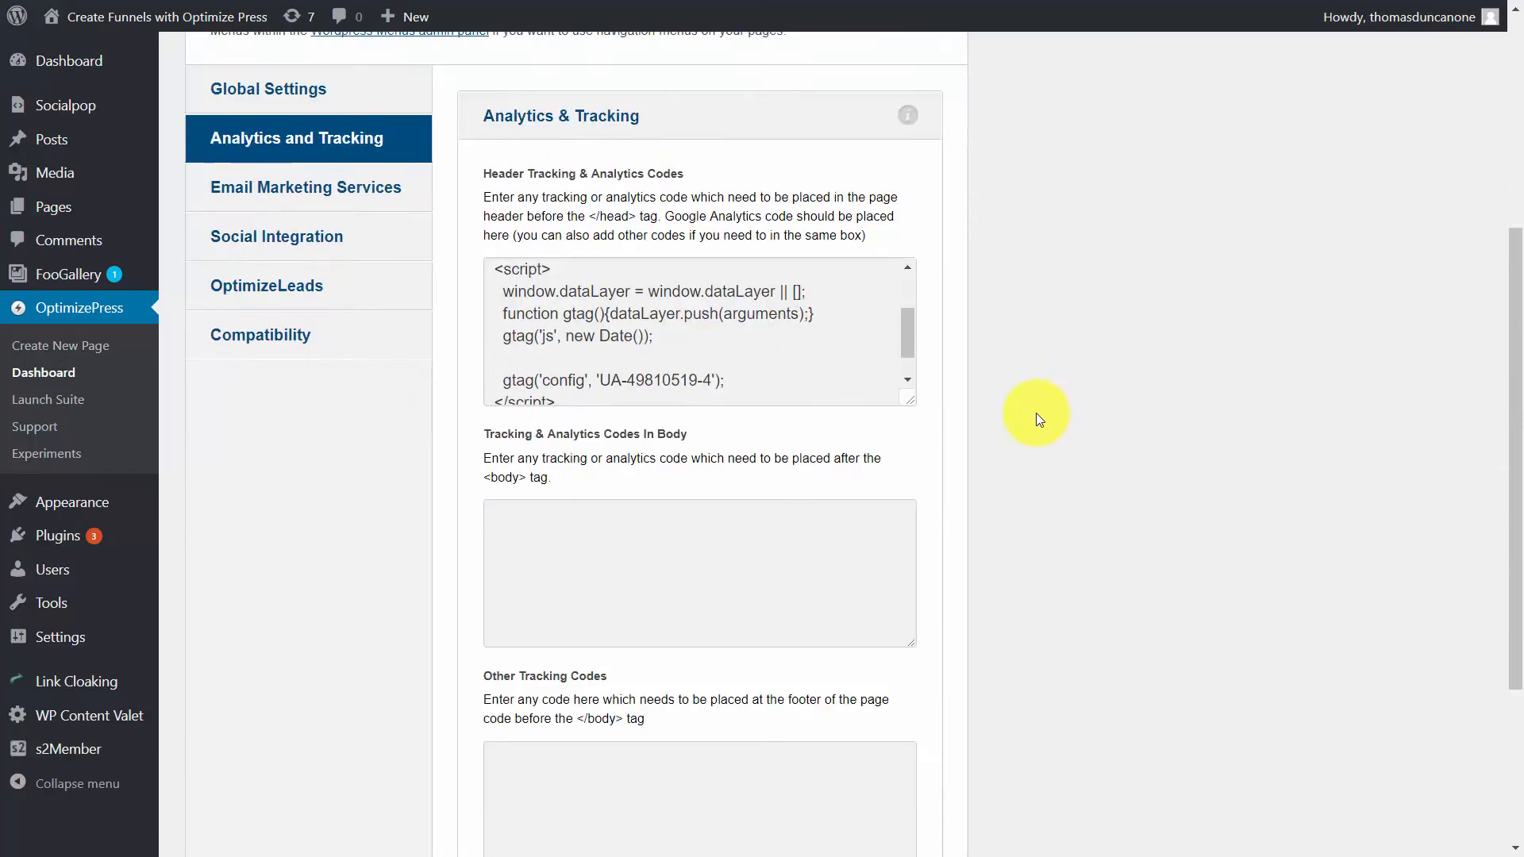
{"action": "left_click", "coordinate": [848, 710]}
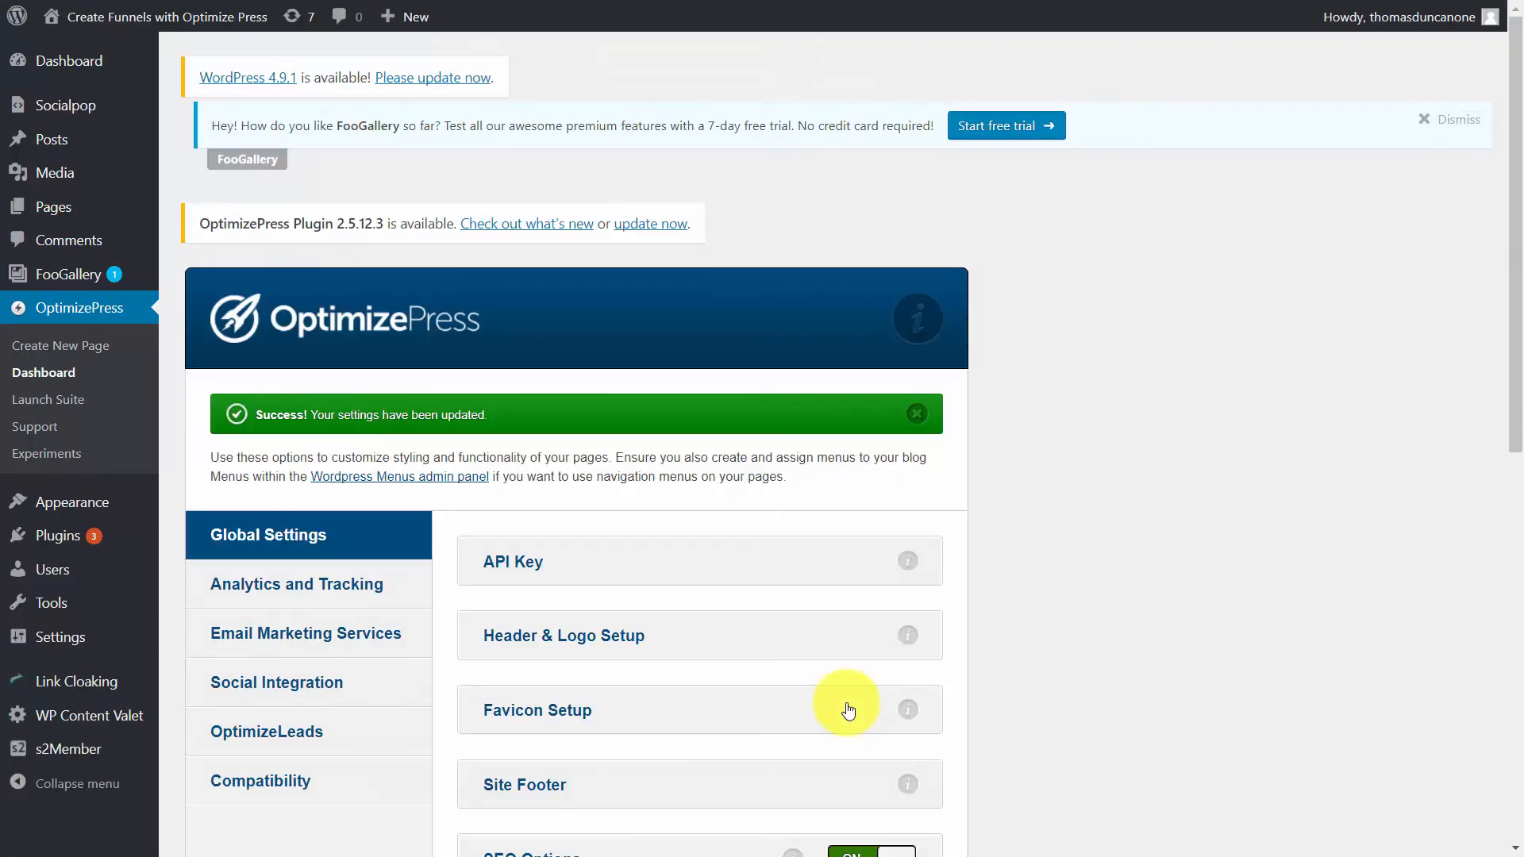
{"action": "scroll", "coordinate": [804, 516], "scroll_direction": "down", "scroll_amount": 2}
{"action": "scroll", "coordinate": [804, 516], "scroll_direction": "up", "scroll_amount": 3}
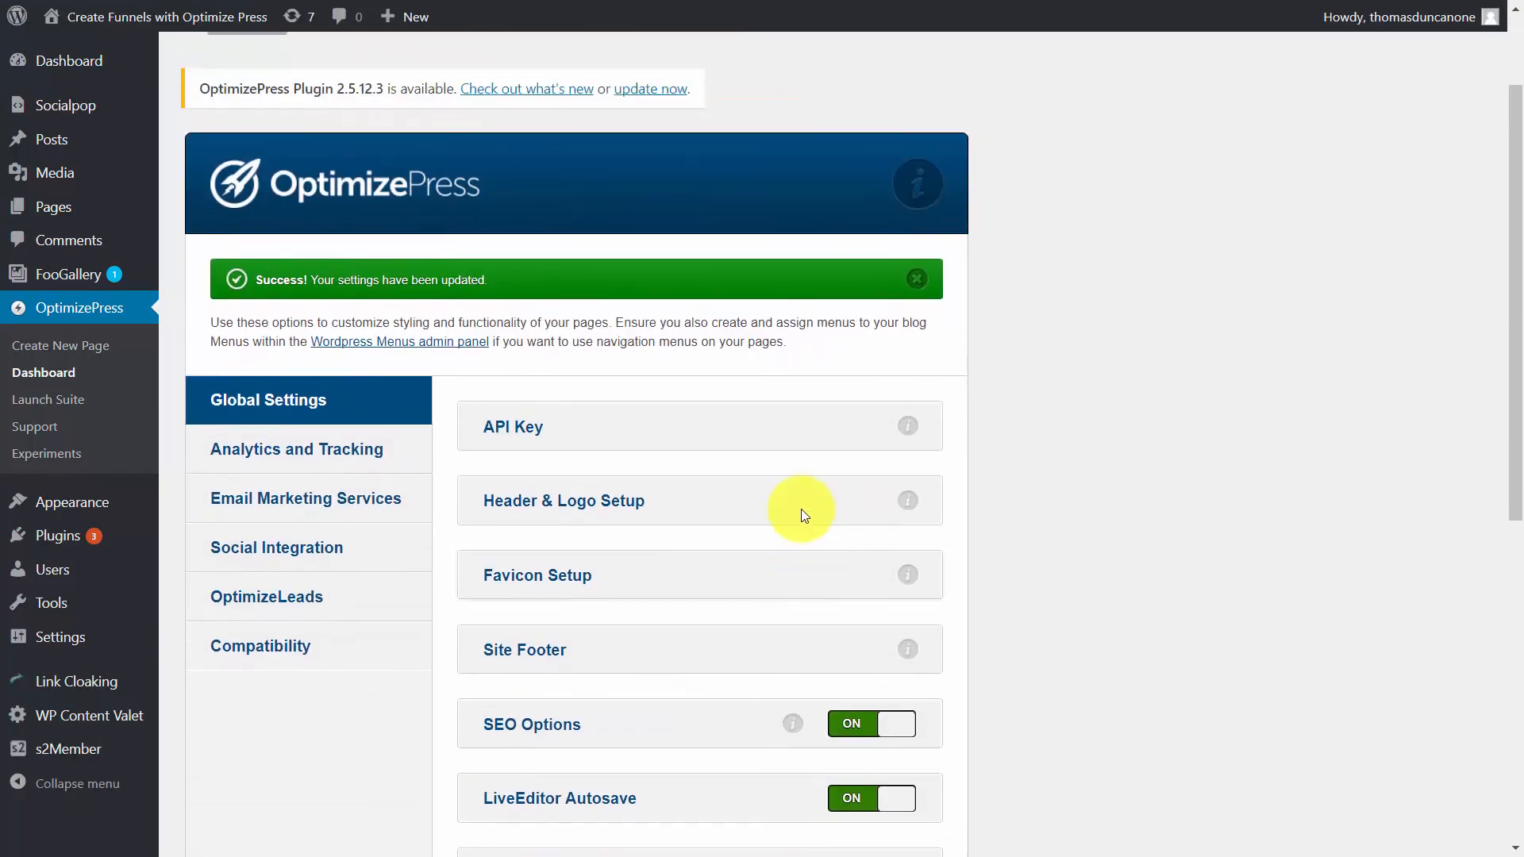